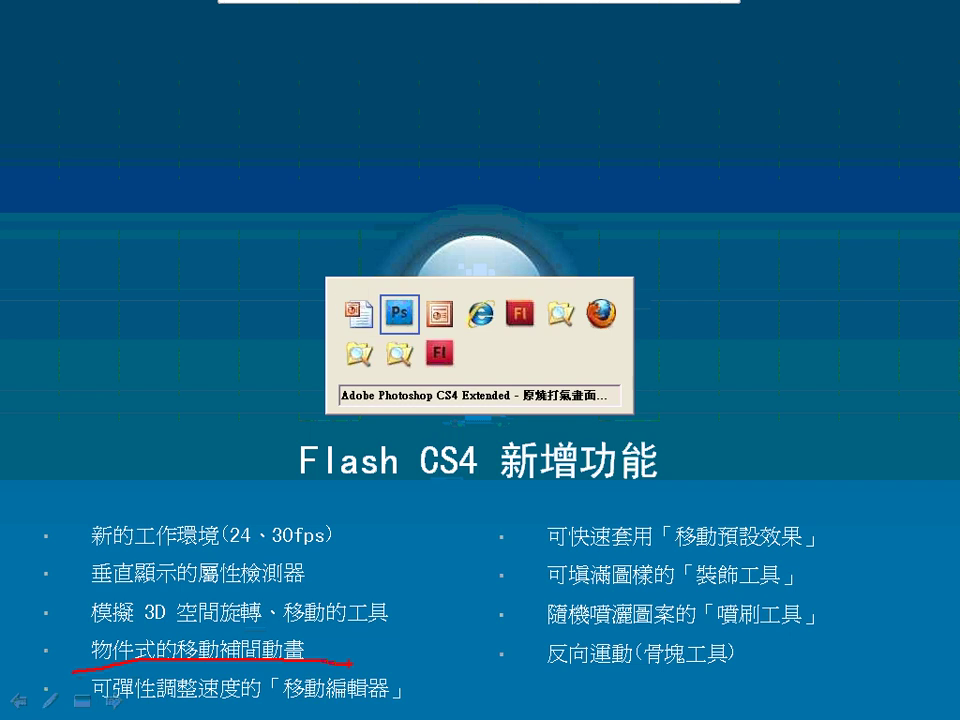
Switch from the slide show to Adobe Flash CS4.
{"action": "key", "text": "alt+Tab"}
{"action": "key", "text": "alt+Tab"}
{"action": "key", "text": "alt+Tab"}
{"action": "key", "text": "alt+Tab"}
{"action": "key", "text": "alt+Tab"}
{"action": "key", "text": "alt+Tab"}
{"action": "key", "text": "alt+Tab"}
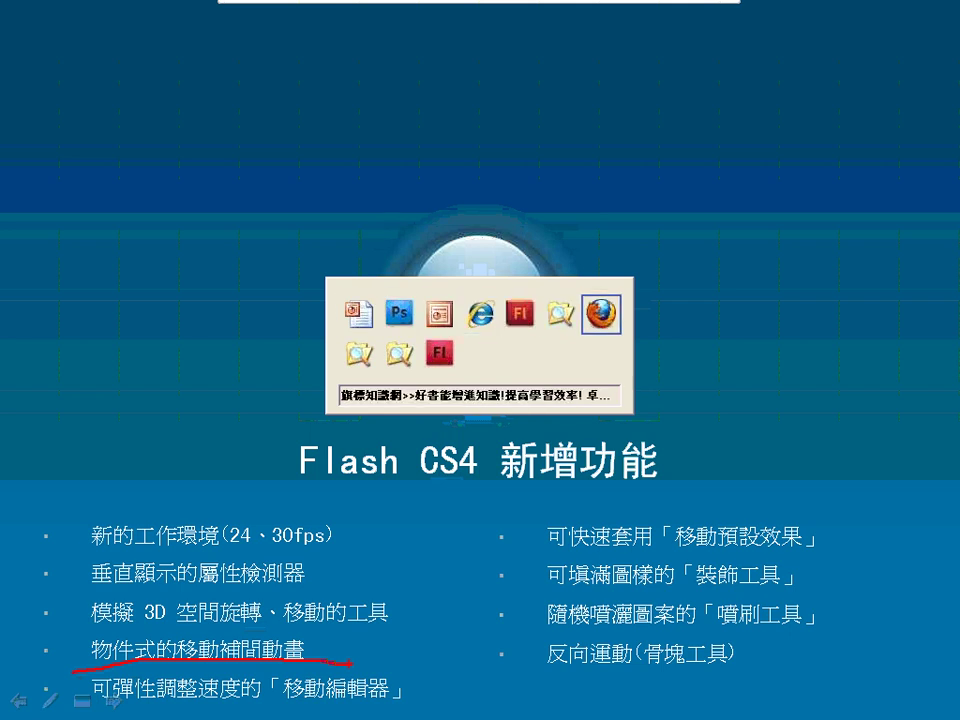
{"action": "key", "text": "alt+Tab"}
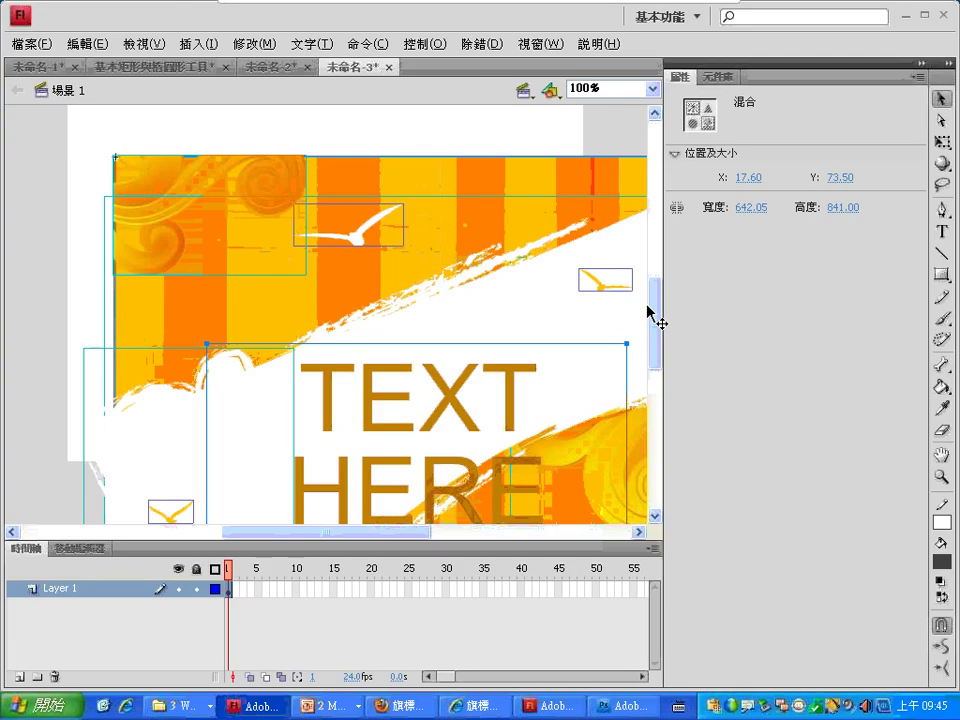
Close the 基本矩形與橢圓形工具 and 未命名-1 documents without saving them.
{"action": "left_click", "coordinate": [282, 67]}
{"action": "left_click", "coordinate": [226, 67]}
{"action": "key", "text": "n"}
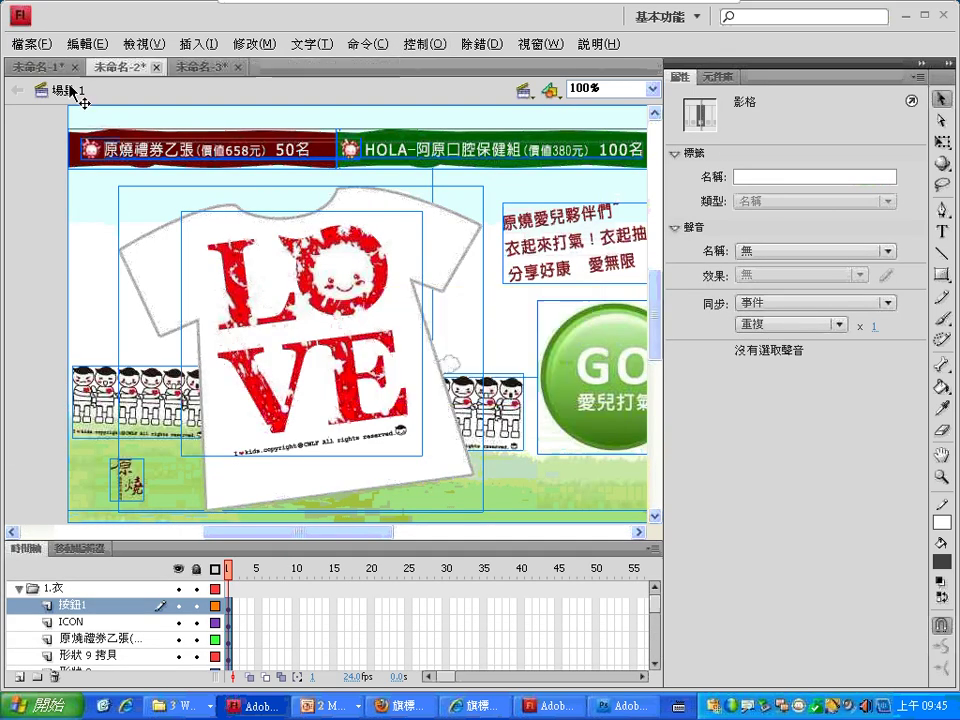
{"action": "left_click", "coordinate": [75, 67]}
{"action": "left_click", "coordinate": [474, 379]}
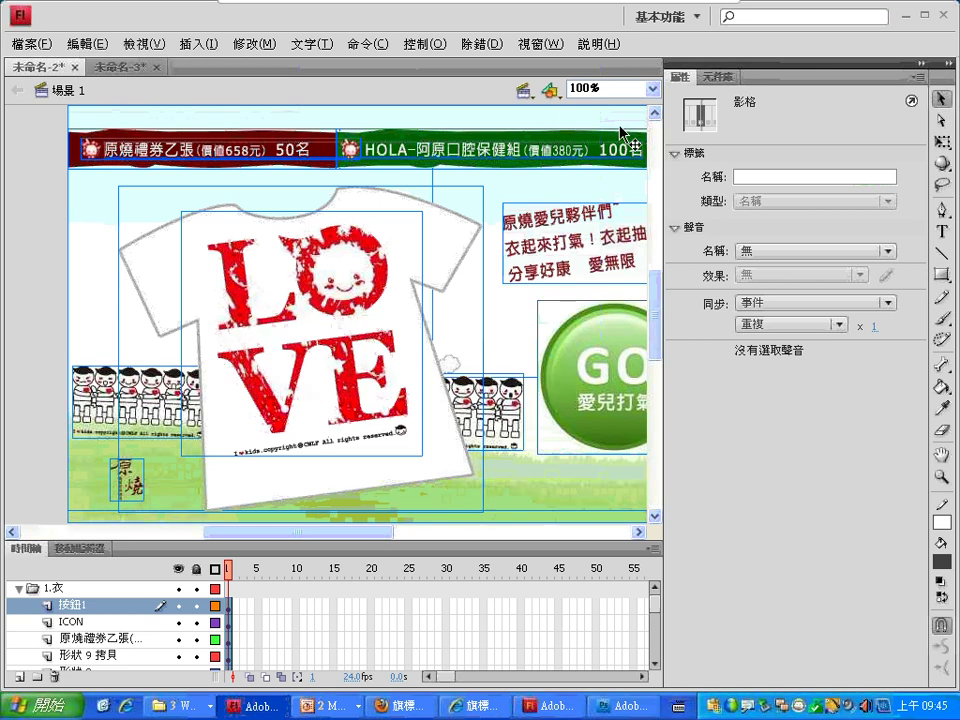
Fit the whole stage of 未命名-2 to the window and deselect all artwork.
{"action": "left_click", "coordinate": [653, 88]}
{"action": "left_click", "coordinate": [637, 106]}
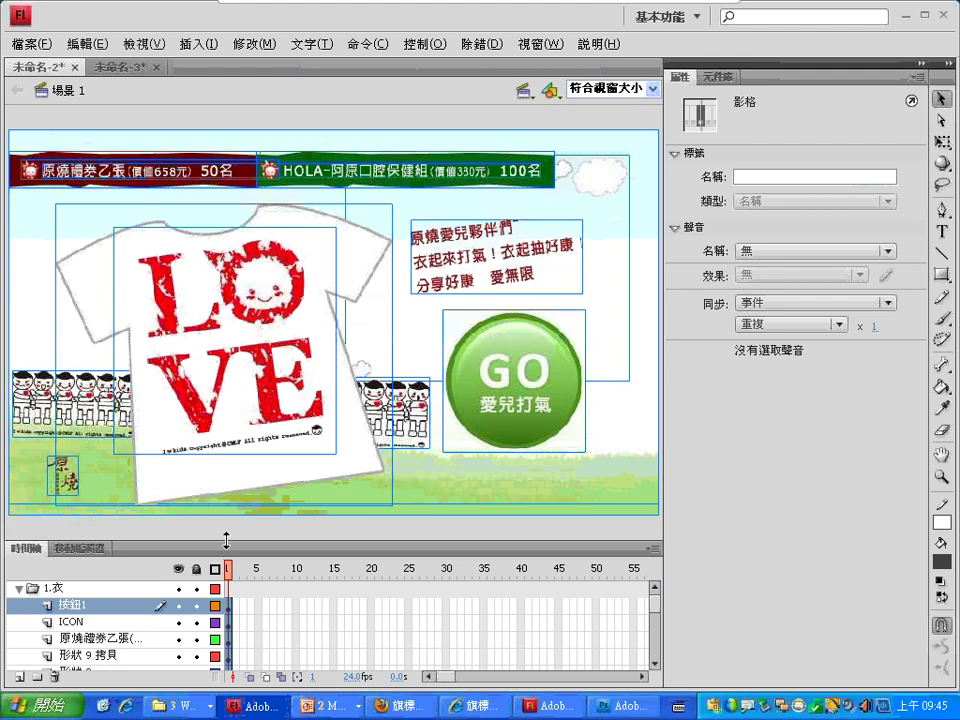
{"action": "left_click", "coordinate": [186, 525]}
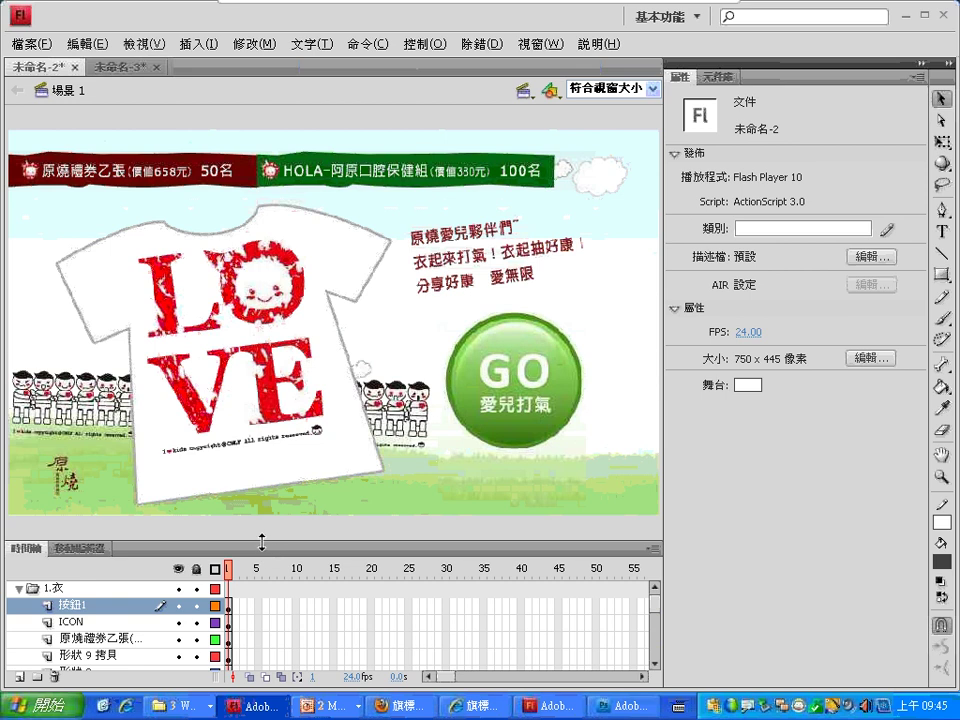
{"action": "mouse_move", "coordinate": [262, 541]}
{"action": "left_mouse_down"}
{"action": "mouse_move", "coordinate": [265, 369]}
{"action": "mouse_move", "coordinate": [267, 546]}
{"action": "left_mouse_up"}
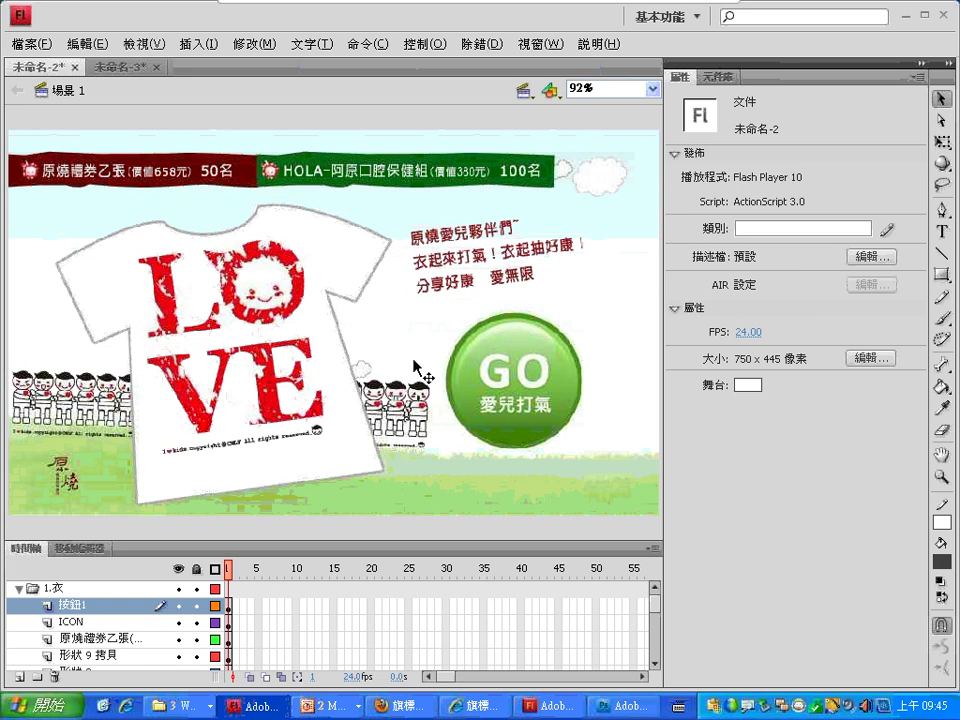
{"action": "left_click", "coordinate": [653, 89]}
{"action": "left_click", "coordinate": [630, 96]}
Collapse the timeline, view the stage at 100% zoom, and expand the timeline again.
{"action": "double_click", "coordinate": [462, 548]}
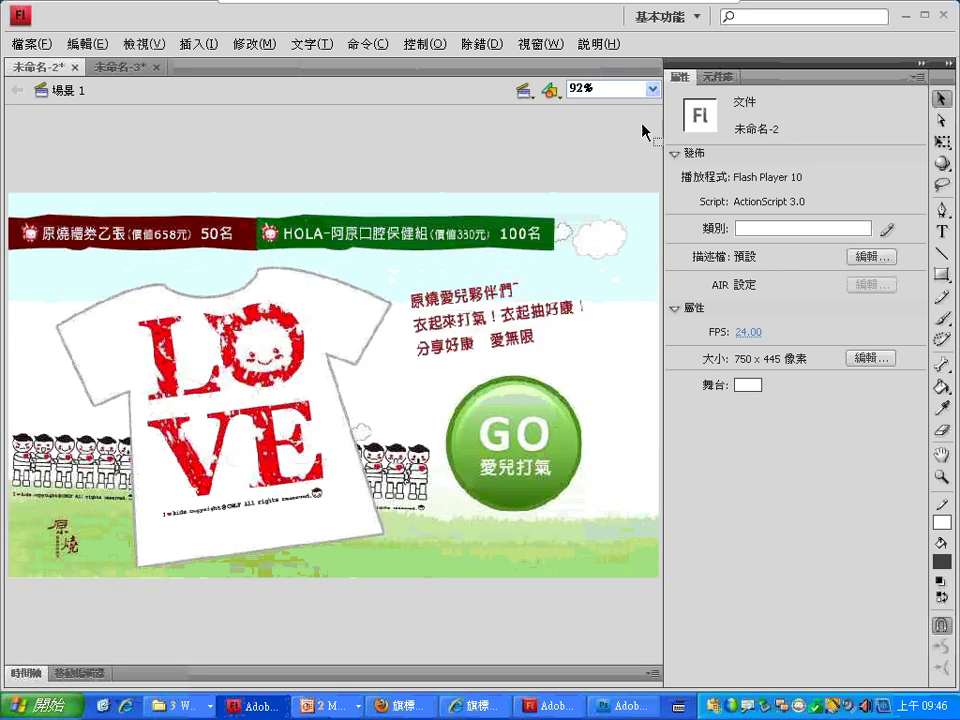
{"action": "left_click", "coordinate": [653, 89]}
{"action": "left_click", "coordinate": [624, 160]}
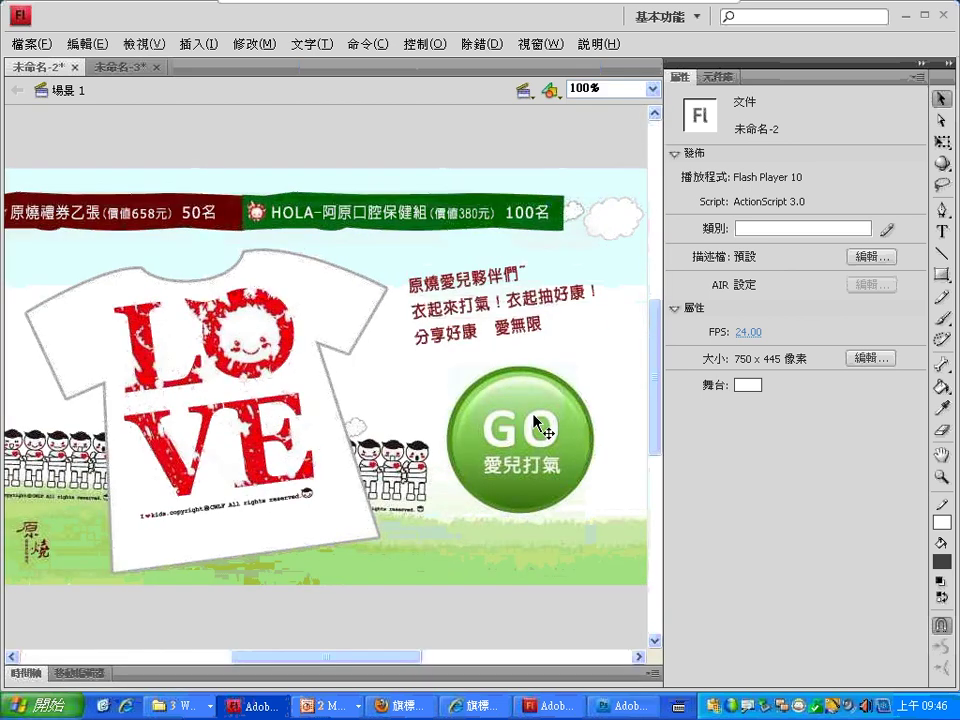
{"action": "left_click", "coordinate": [28, 673]}
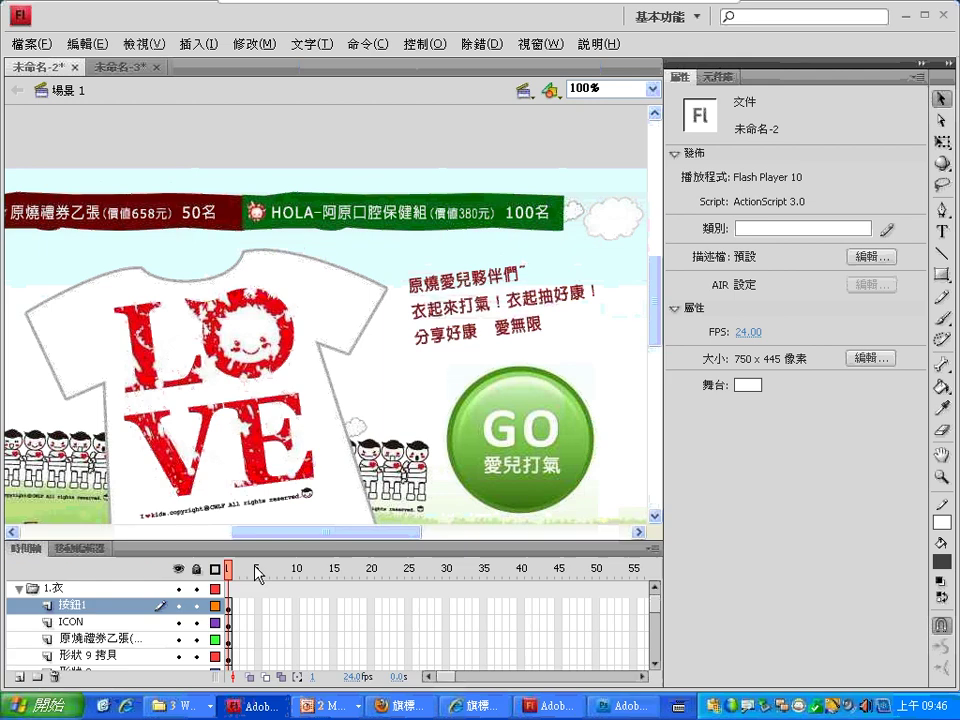
Convert the T-shirt and LOVE lettering bitmaps together into one movie clip symbol, keeping the default name and registration.
{"action": "left_click", "coordinate": [516, 441]}
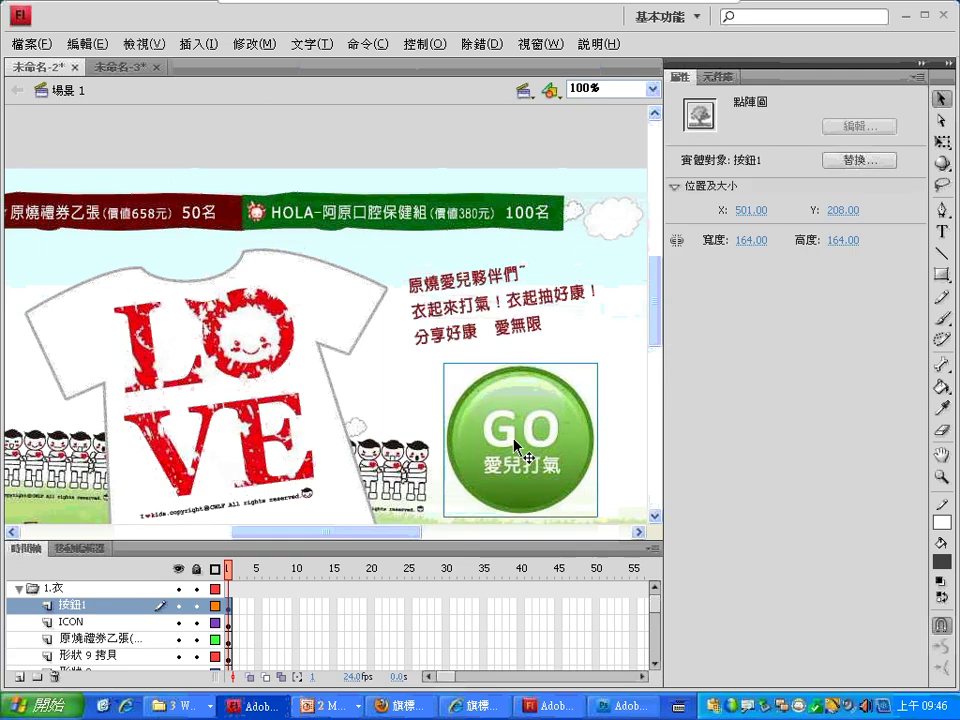
{"action": "left_click", "coordinate": [240, 350]}
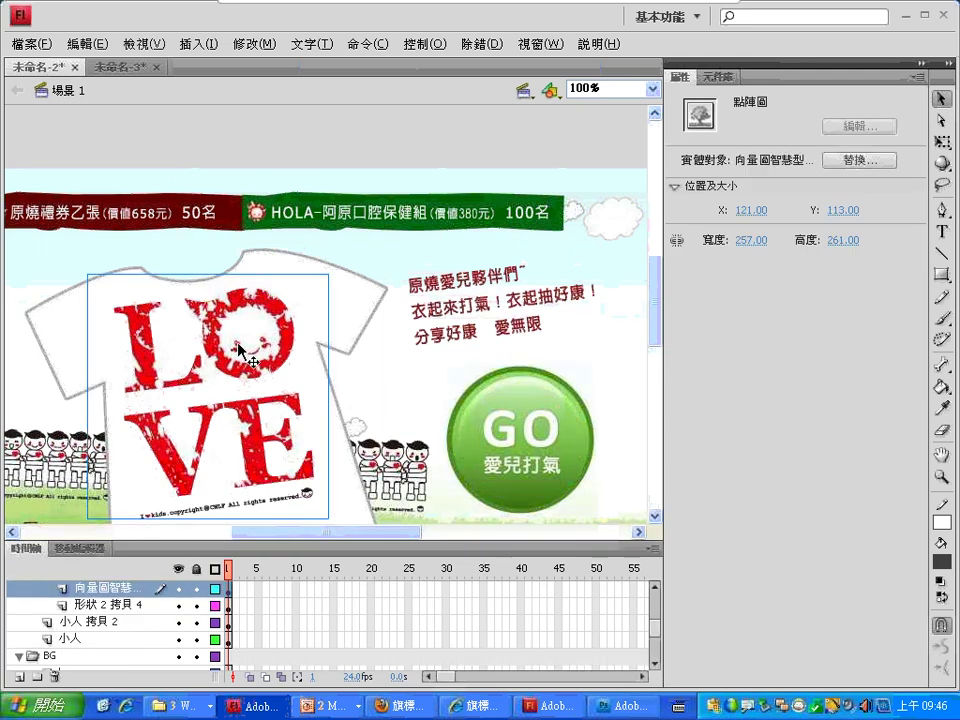
{"action": "left_click", "coordinate": [298, 268]}
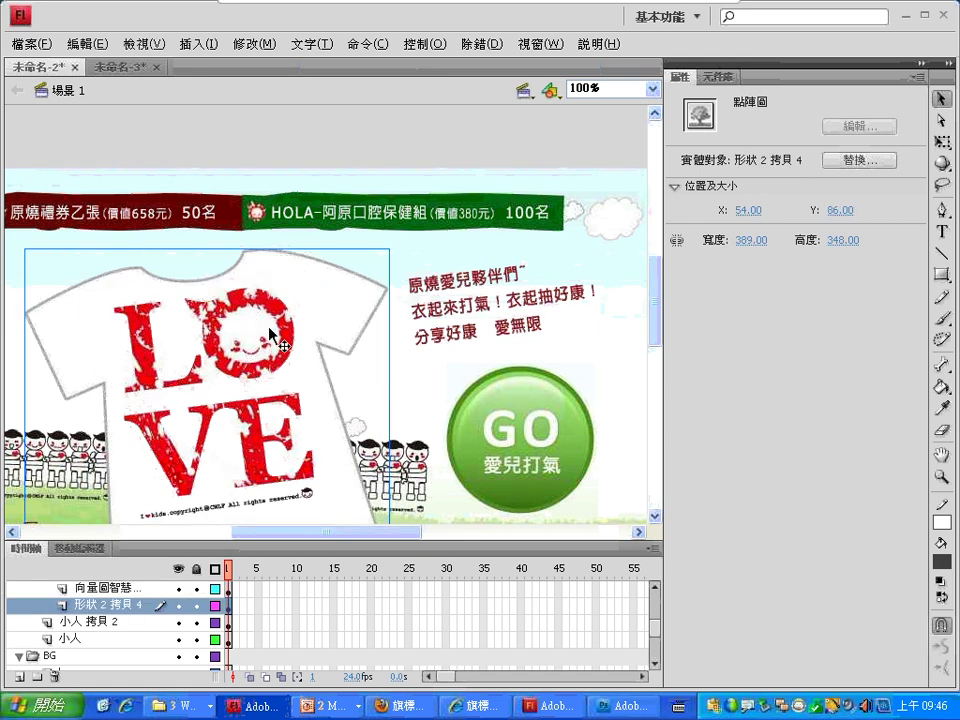
{"action": "left_click", "coordinate": [280, 330]}
{"action": "left_click", "coordinate": [340, 288]}
{"action": "left_click", "coordinate": [284, 327]}
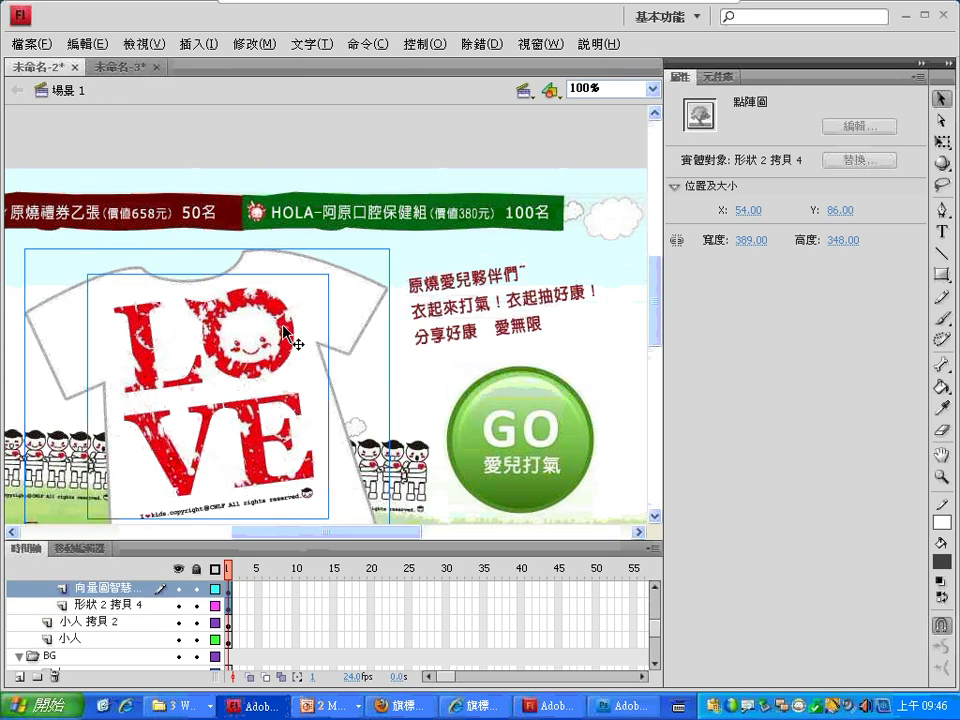
{"action": "left_click", "coordinate": [255, 47]}
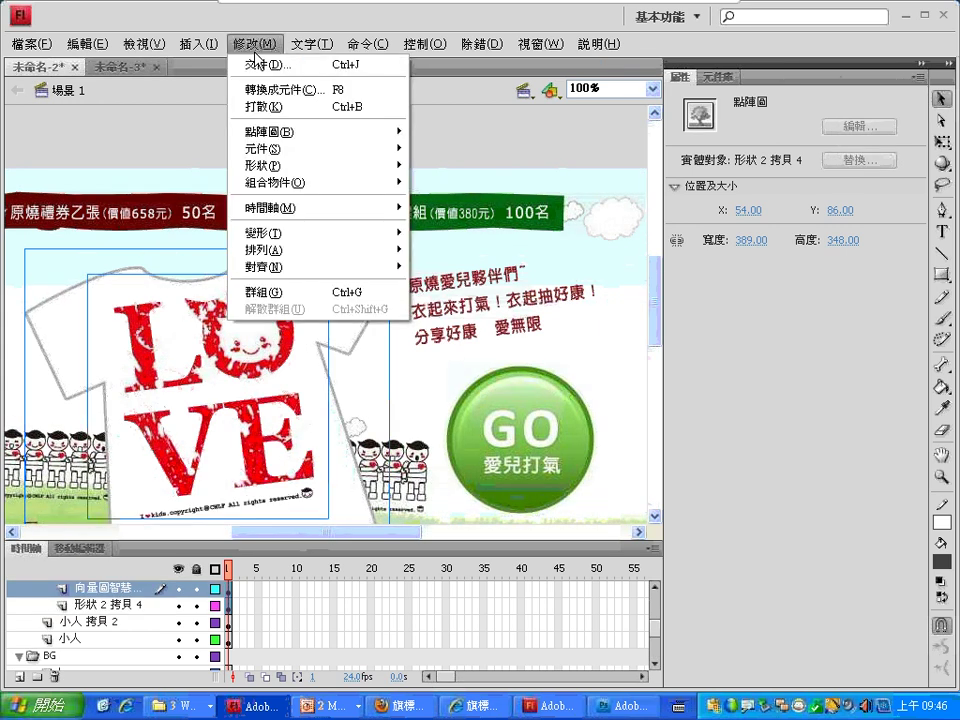
{"action": "left_click", "coordinate": [277, 96]}
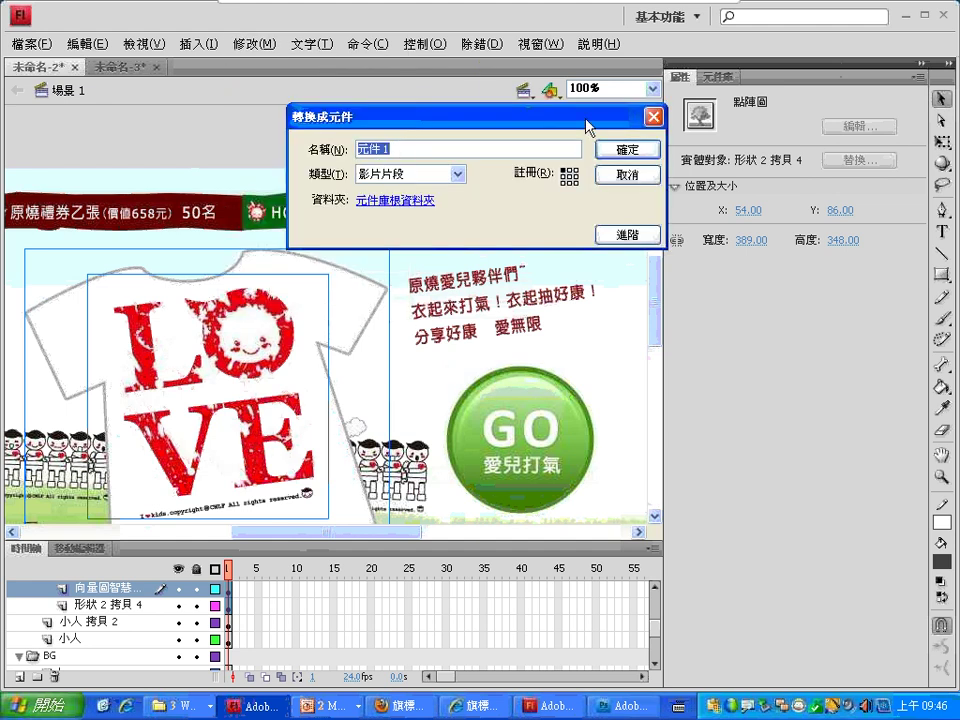
{"action": "left_click", "coordinate": [626, 148]}
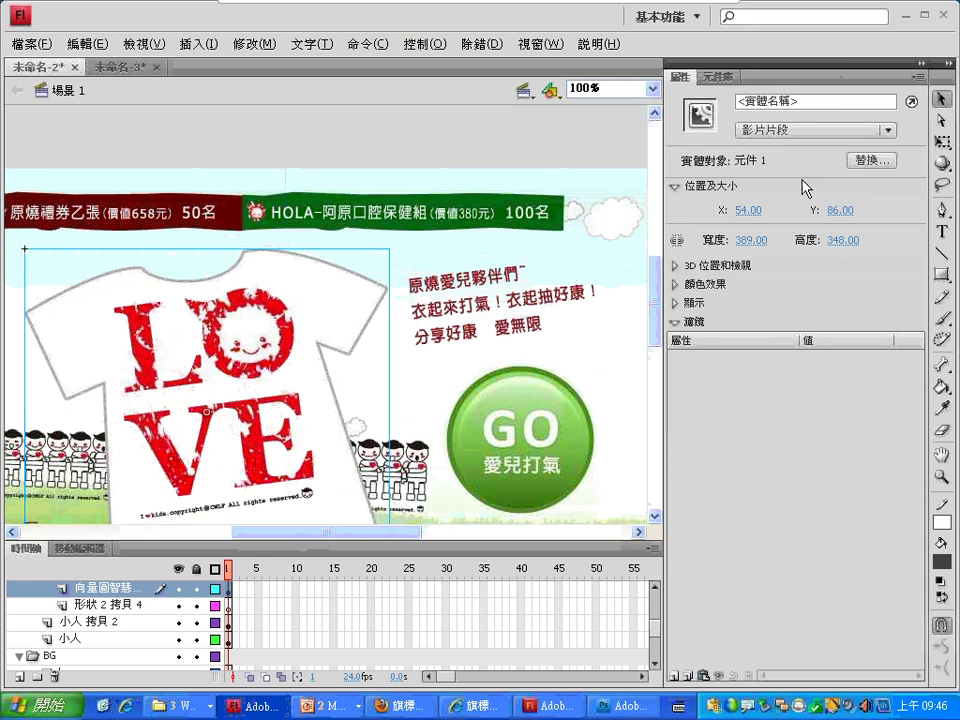
Scale the T-shirt symbol to about 125 × 112 pixels and move it beside the left-hand row of figures.
{"action": "left_click", "coordinate": [942, 142]}
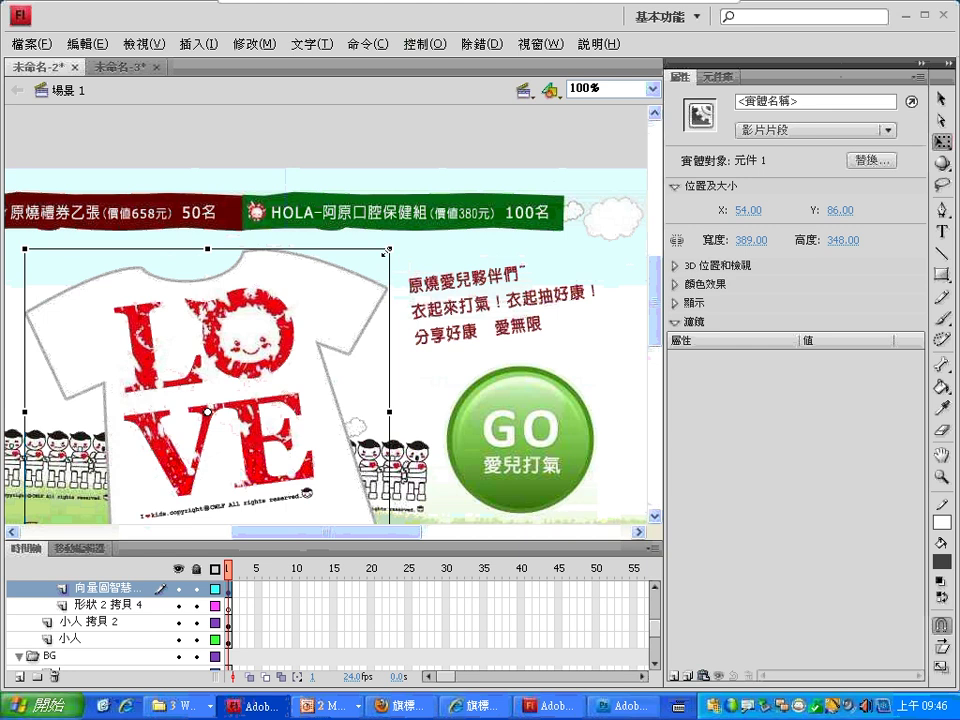
{"action": "left_click_drag", "start_coordinate": [386, 252], "coordinate": [254, 364]}
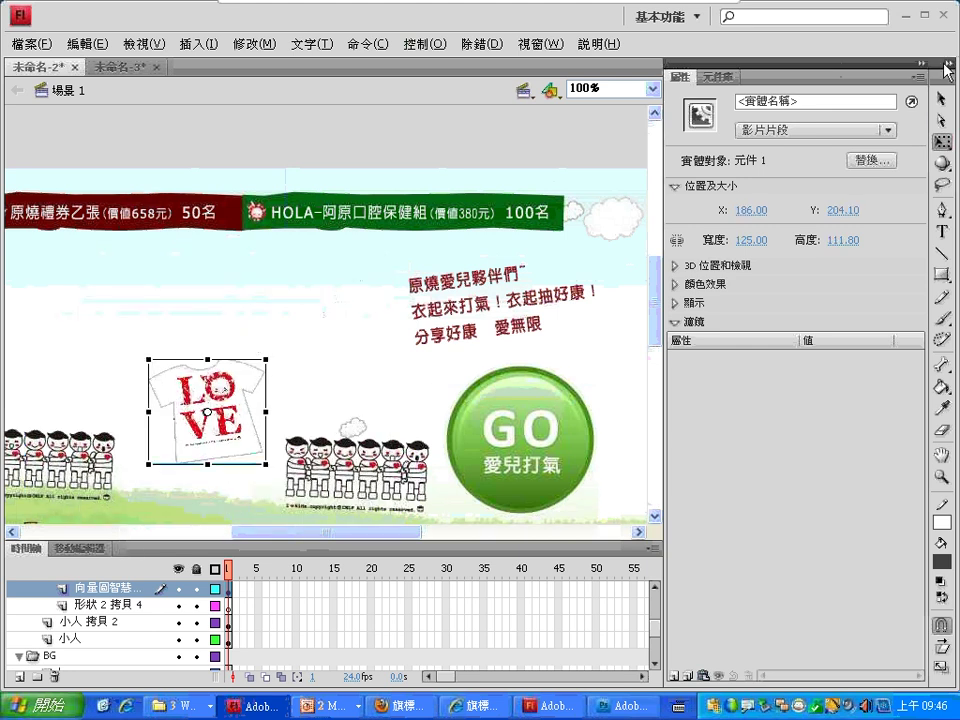
{"action": "left_click", "coordinate": [942, 119]}
{"action": "key", "text": "v"}
{"action": "left_click_drag", "start_coordinate": [246, 386], "coordinate": [180, 377]}
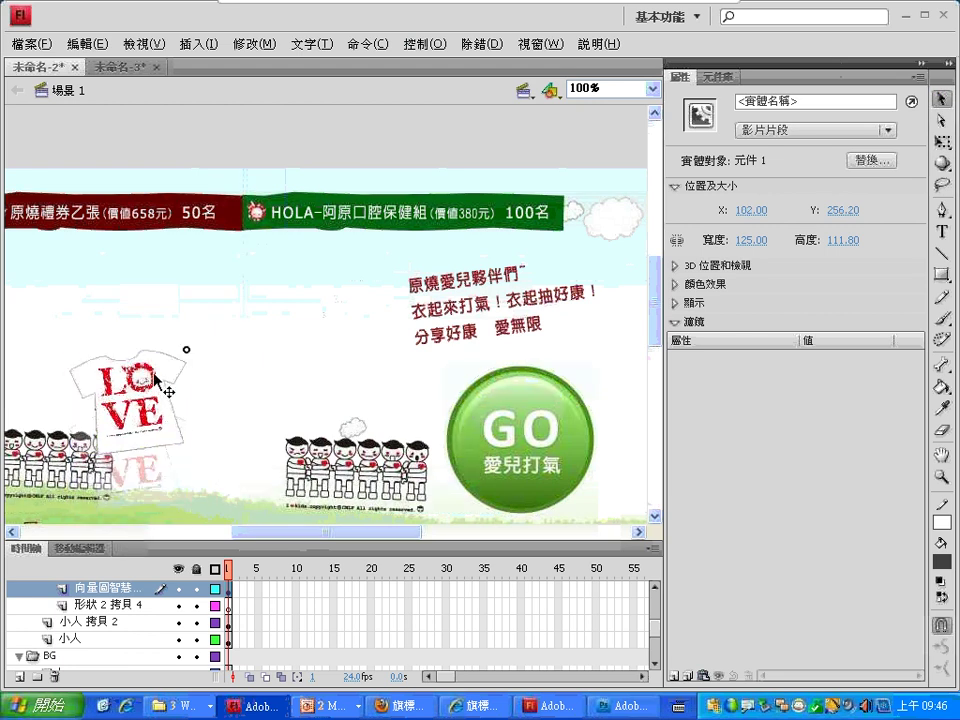
Create a motion tween (建立移動補間動畫) from frame 1 of the T-shirt symbol's layer.
{"action": "left_click", "coordinate": [231, 572]}
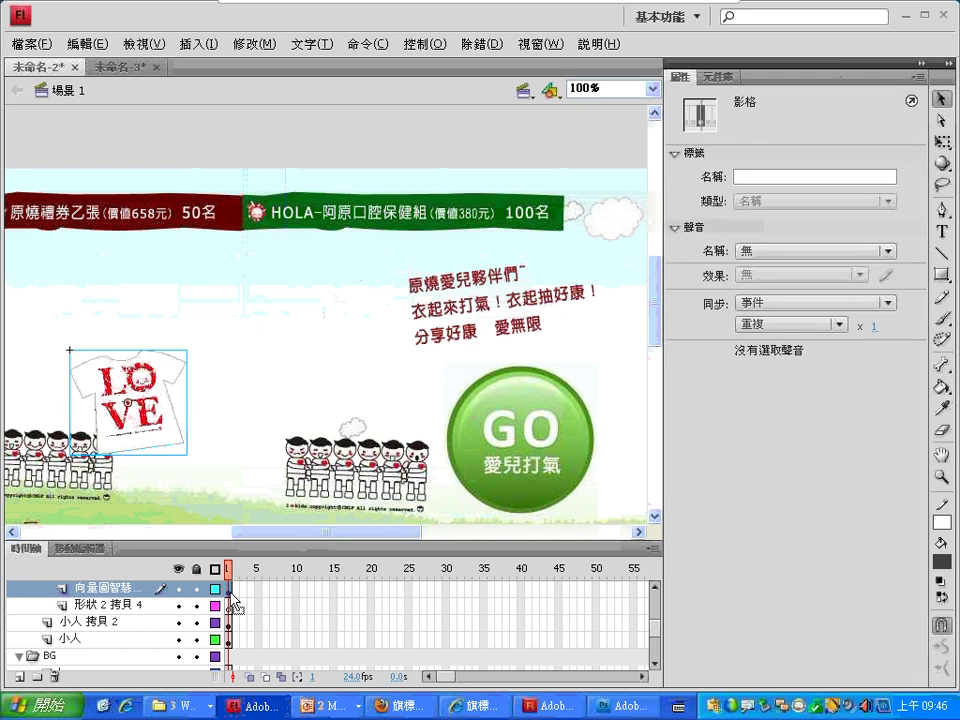
{"action": "right_click", "coordinate": [233, 603]}
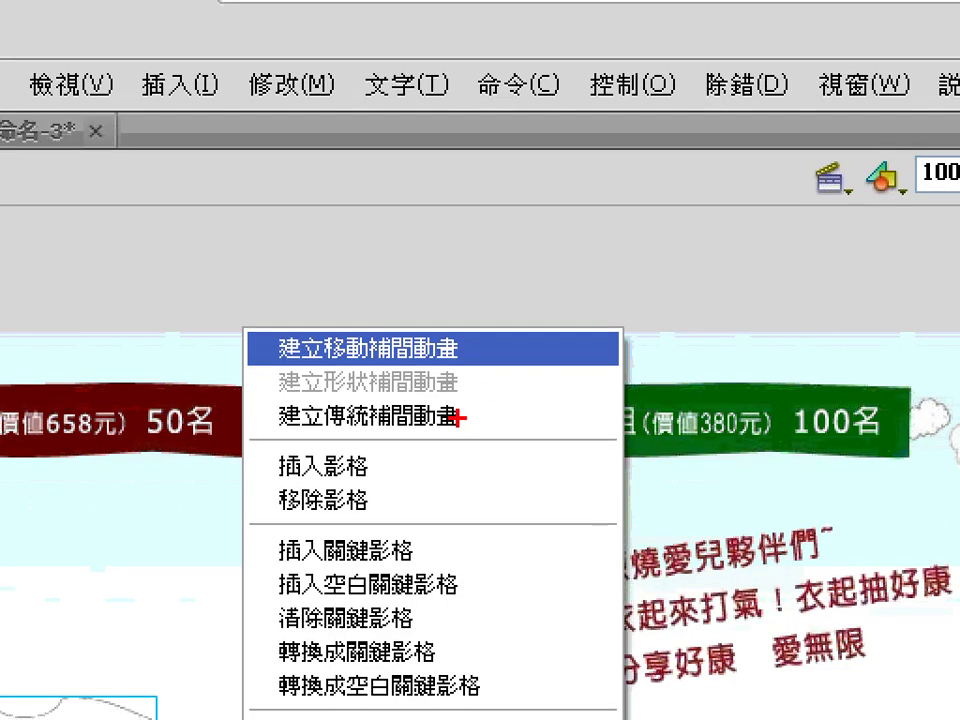
{"action": "left_click_drag", "start_coordinate": [472, 405], "coordinate": [467, 437]}
{"action": "left_click_drag", "start_coordinate": [319, 410], "coordinate": [385, 395]}
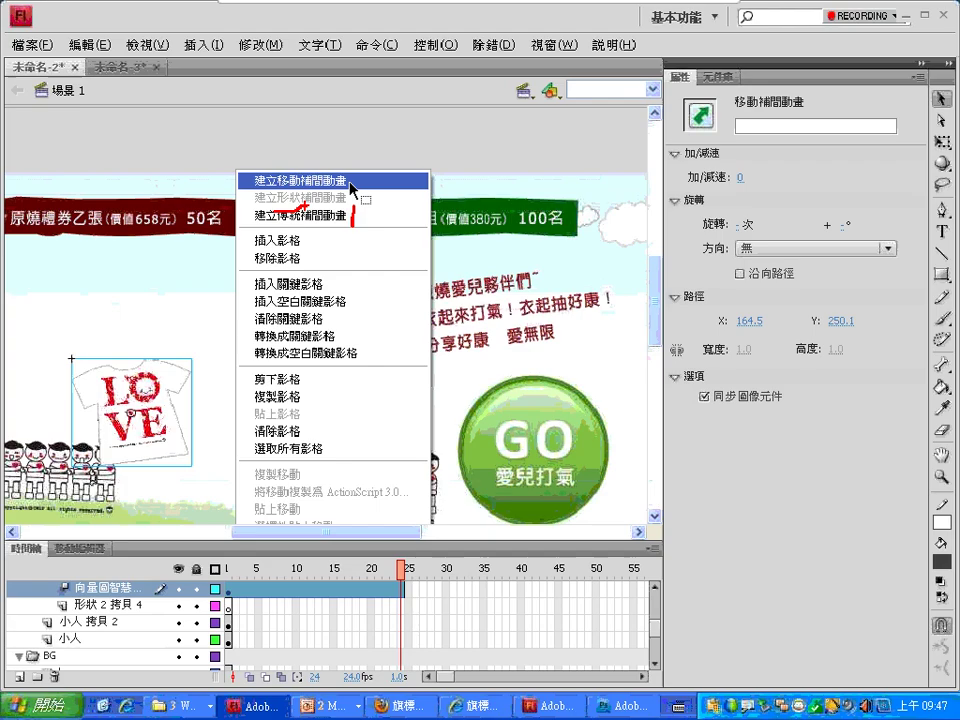
{"action": "left_click", "coordinate": [300, 181]}
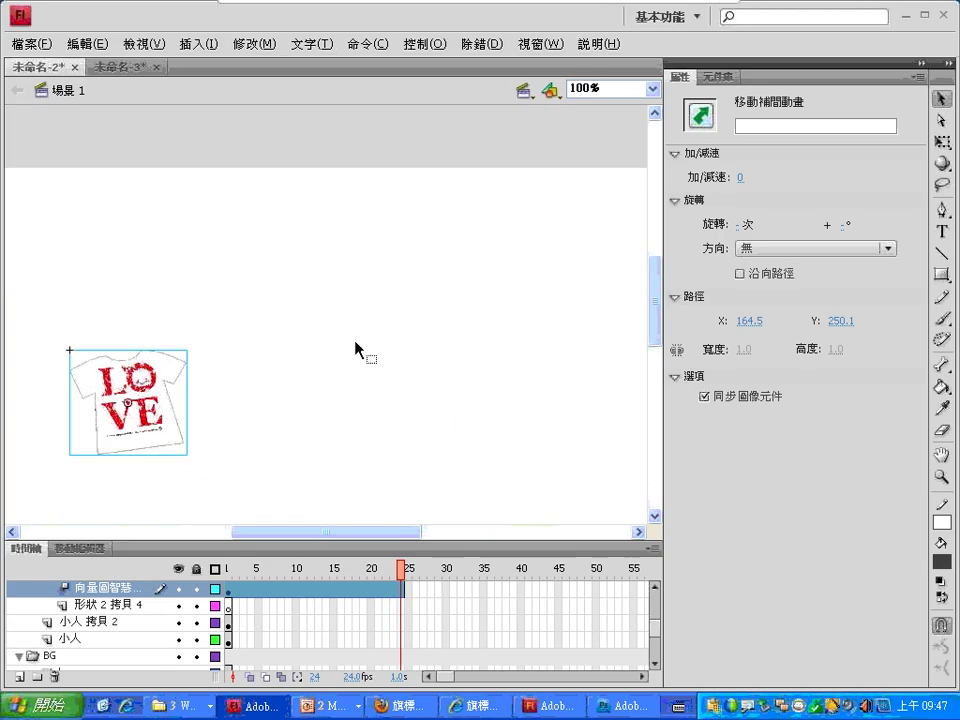
At frame 13 of the tween, move the T-shirt up and right to about X 254, Y 135.
{"action": "left_click", "coordinate": [302, 590]}
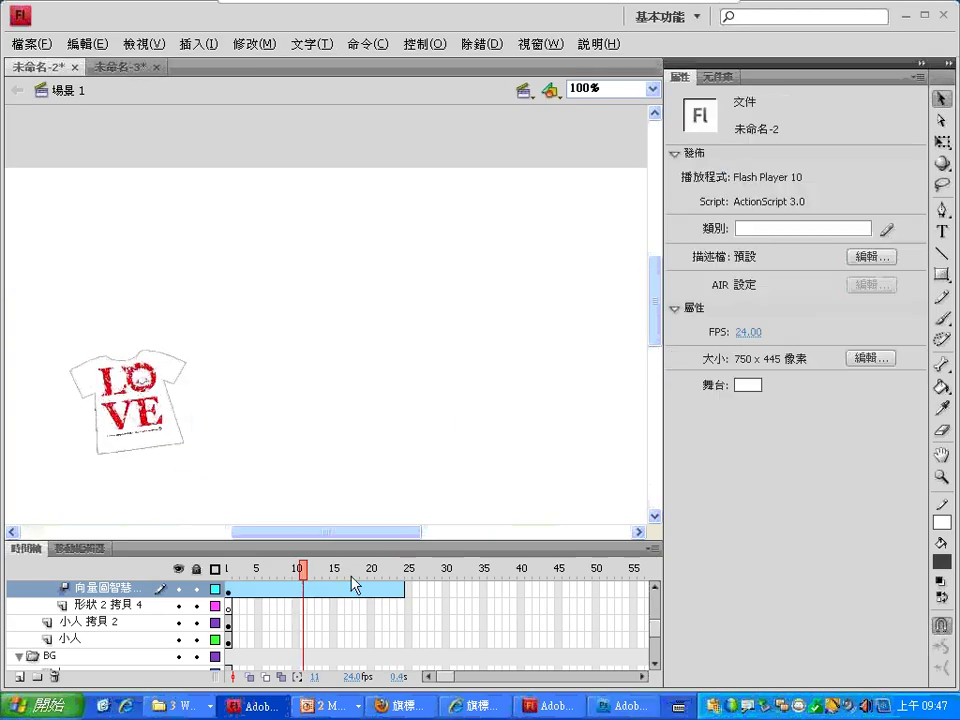
{"action": "left_click_drag", "start_coordinate": [302, 569], "coordinate": [403, 591]}
{"action": "left_click", "coordinate": [402, 589]}
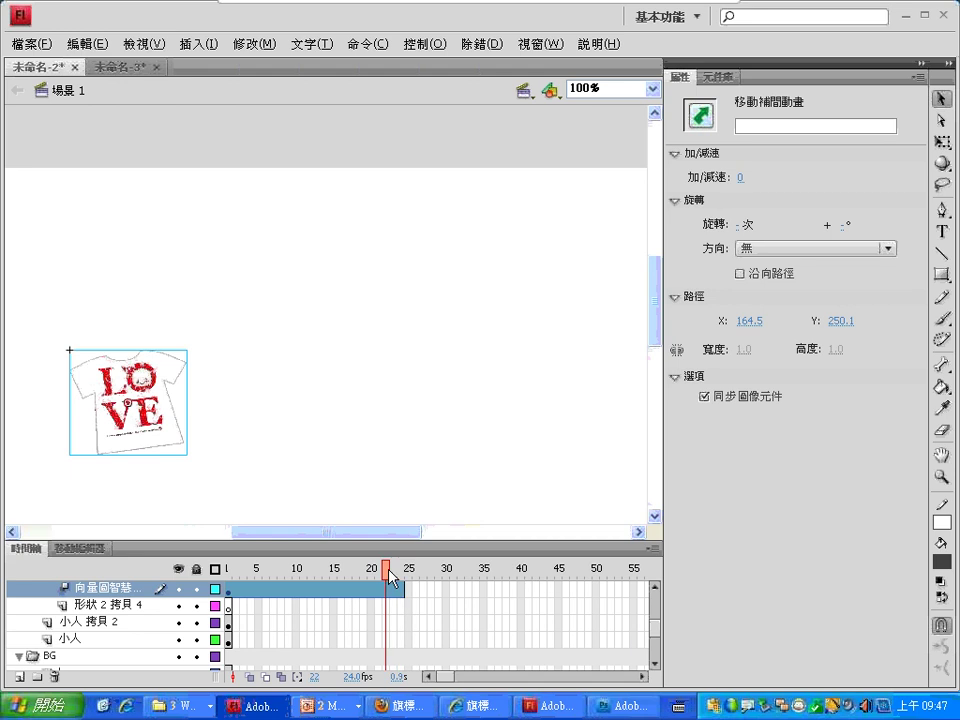
{"action": "left_click_drag", "start_coordinate": [404, 578], "coordinate": [317, 580]}
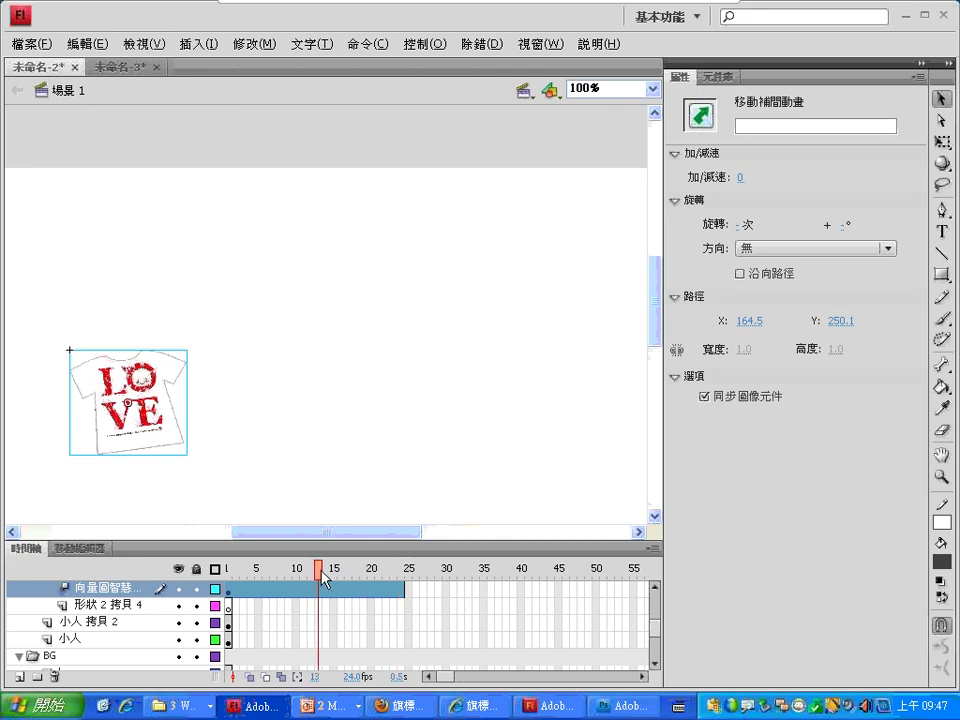
{"action": "left_click_drag", "start_coordinate": [158, 412], "coordinate": [292, 357]}
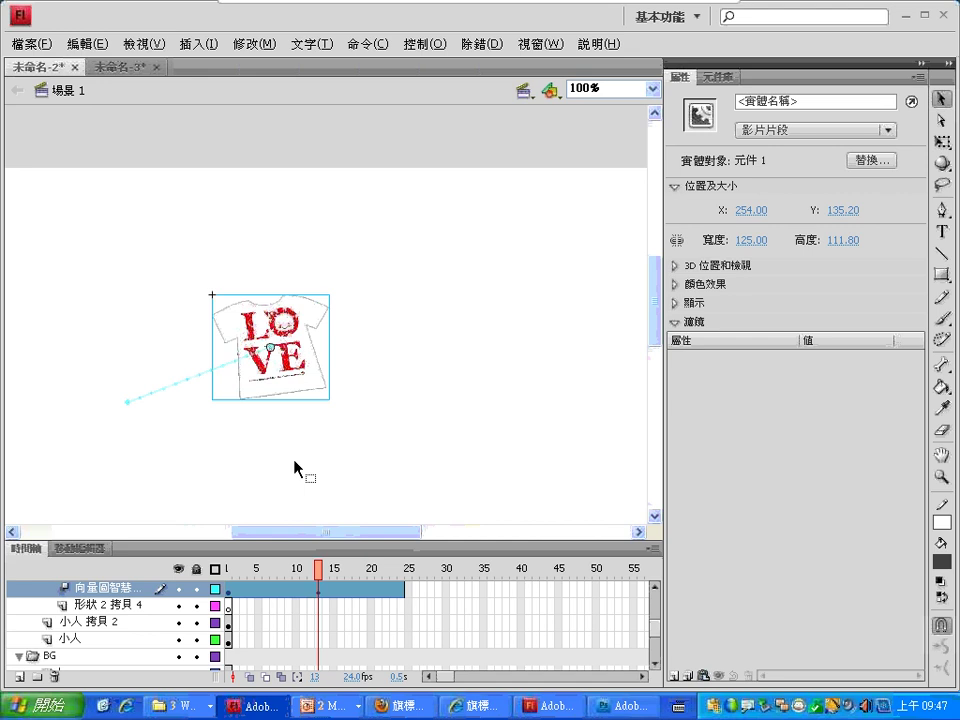
At frame 24, the end of the tween, move the T-shirt across the stage to about X 541, Y 151.
{"action": "left_click_drag", "start_coordinate": [317, 570], "coordinate": [404, 575]}
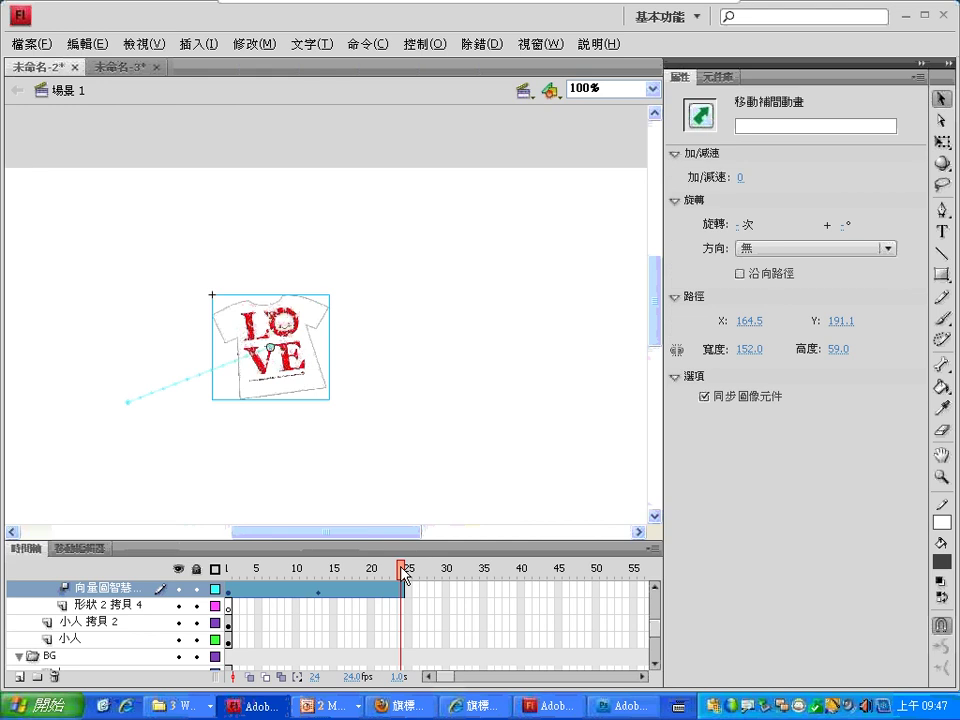
{"action": "left_click_drag", "start_coordinate": [311, 336], "coordinate": [573, 339]}
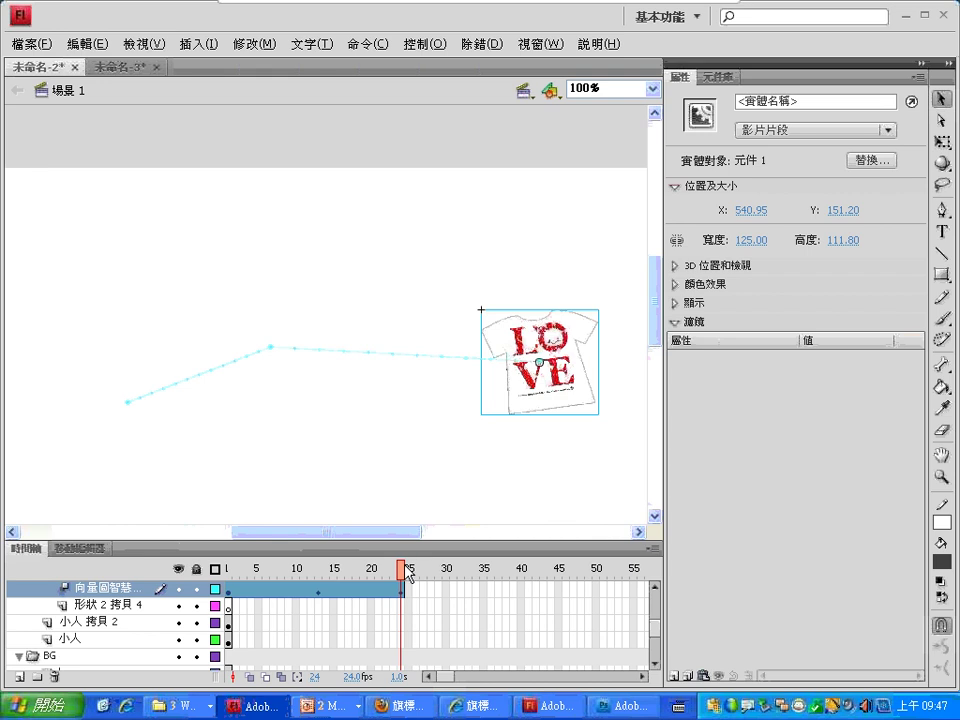
{"action": "mouse_move", "coordinate": [400, 568]}
{"action": "left_mouse_down"}
{"action": "mouse_move", "coordinate": [336, 606]}
{"action": "mouse_move", "coordinate": [403, 585]}
{"action": "left_mouse_up"}
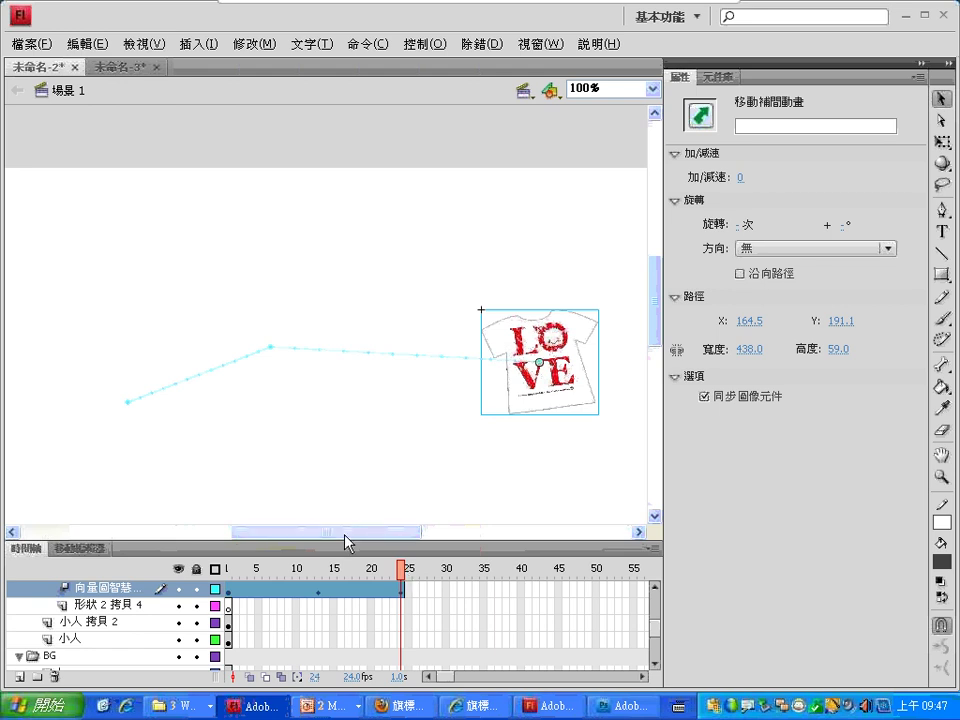
Curve the motion path with the Subselection tool by pulling direction handles out of its middle anchor point.
{"action": "left_click", "coordinate": [271, 348]}
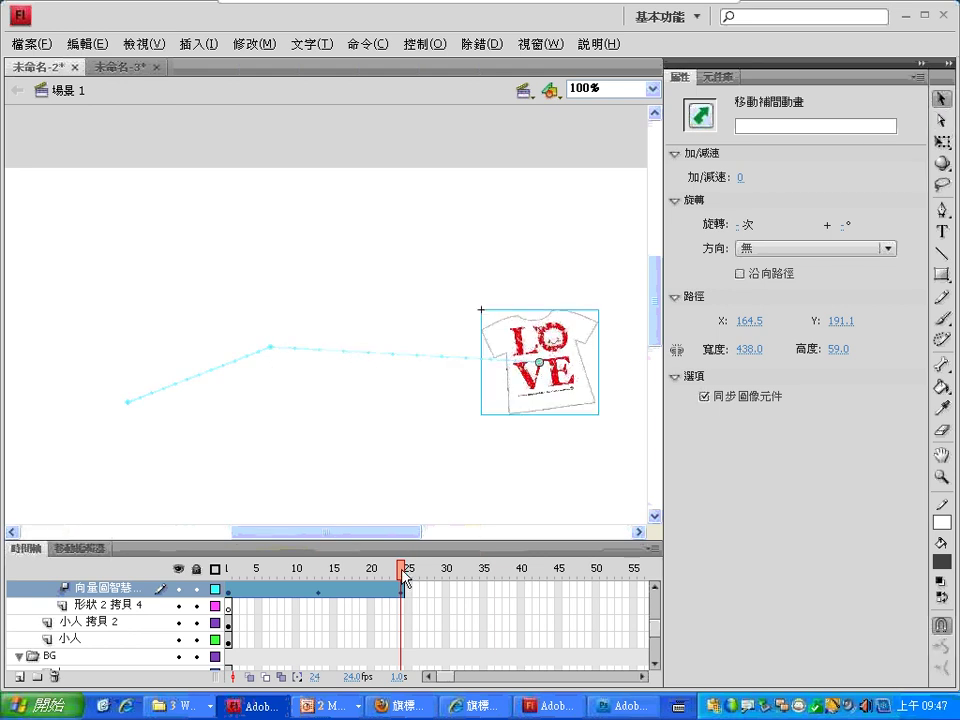
{"action": "left_click", "coordinate": [943, 120]}
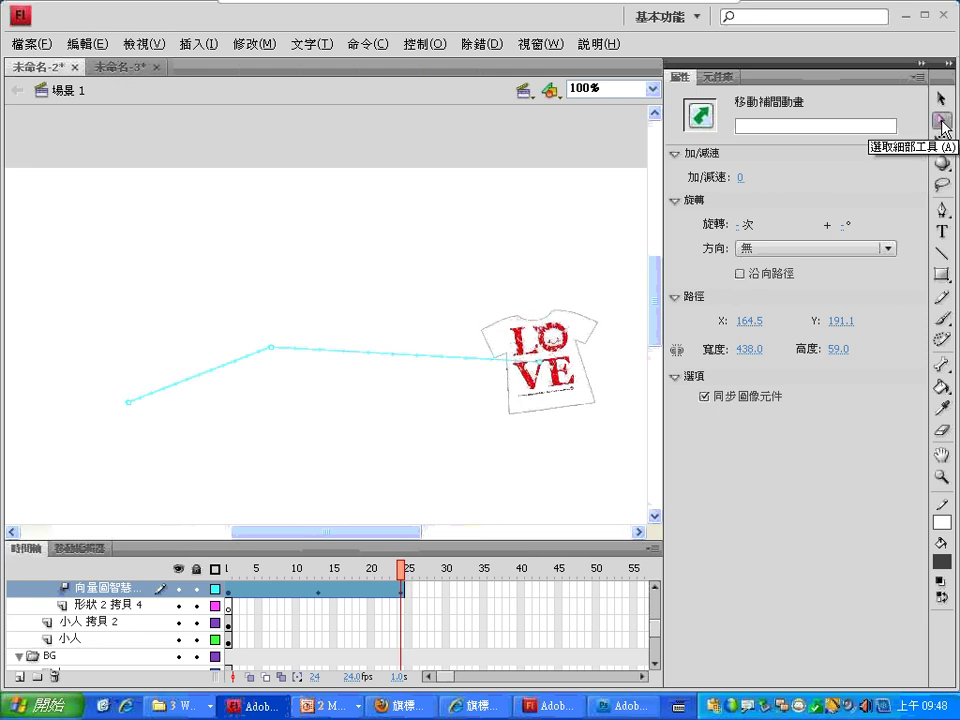
{"action": "left_click", "coordinate": [272, 350]}
{"action": "left_click", "coordinate": [271, 349]}
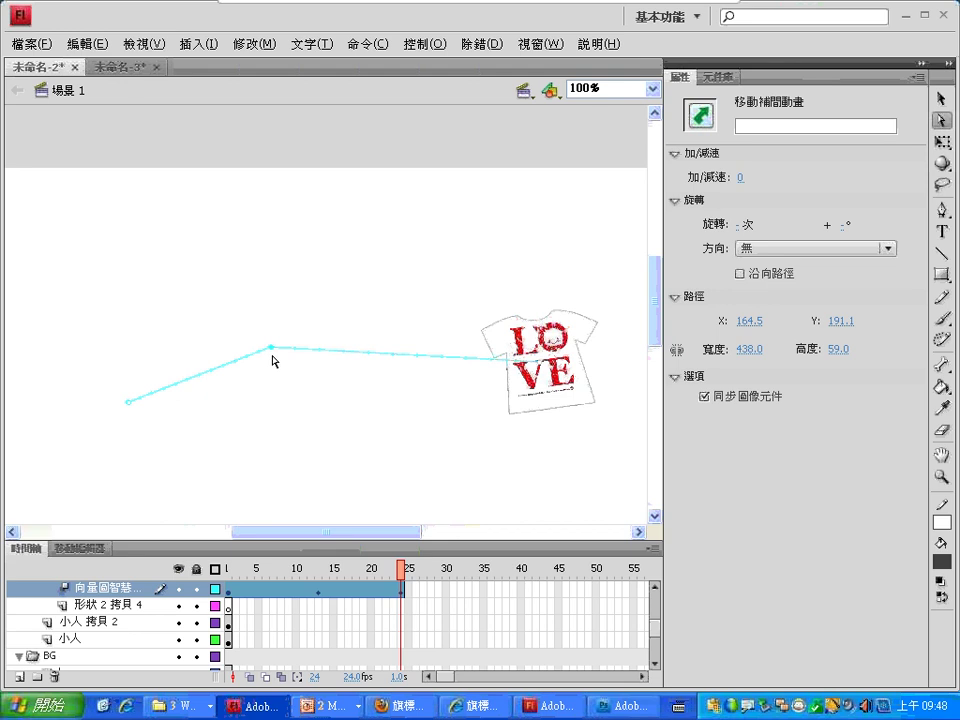
{"action": "left_click", "coordinate": [274, 353]}
{"action": "left_click_drag", "start_coordinate": [272, 349], "coordinate": [218, 366]}
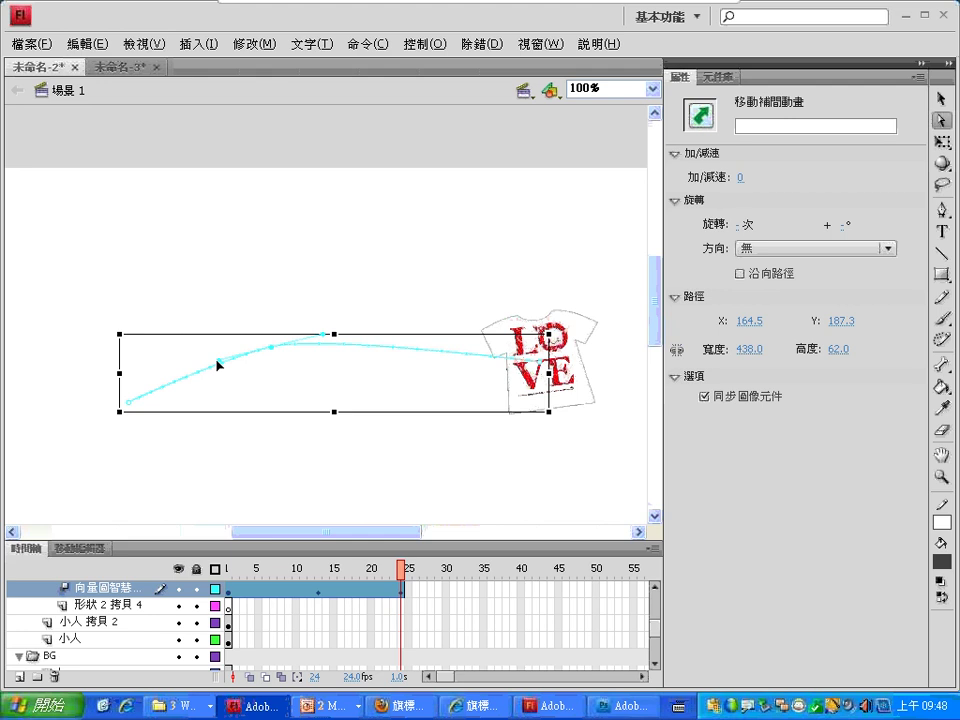
{"action": "mouse_move", "coordinate": [270, 292]}
{"action": "left_mouse_down"}
{"action": "mouse_move", "coordinate": [279, 263]}
{"action": "mouse_move", "coordinate": [291, 293]}
{"action": "mouse_move", "coordinate": [294, 285]}
{"action": "left_mouse_up"}
{"action": "mouse_move", "coordinate": [309, 260]}
{"action": "left_mouse_down"}
{"action": "mouse_move", "coordinate": [310, 292]}
{"action": "mouse_move", "coordinate": [367, 275]}
{"action": "mouse_move", "coordinate": [351, 300]}
{"action": "left_mouse_up"}
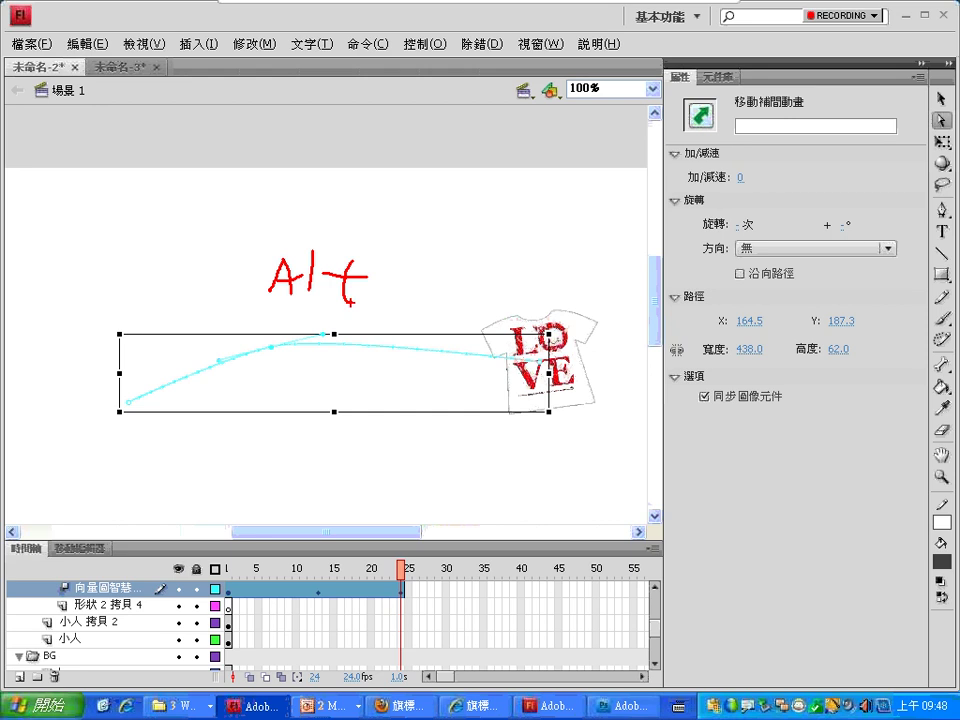
{"action": "key", "text": "Escape"}
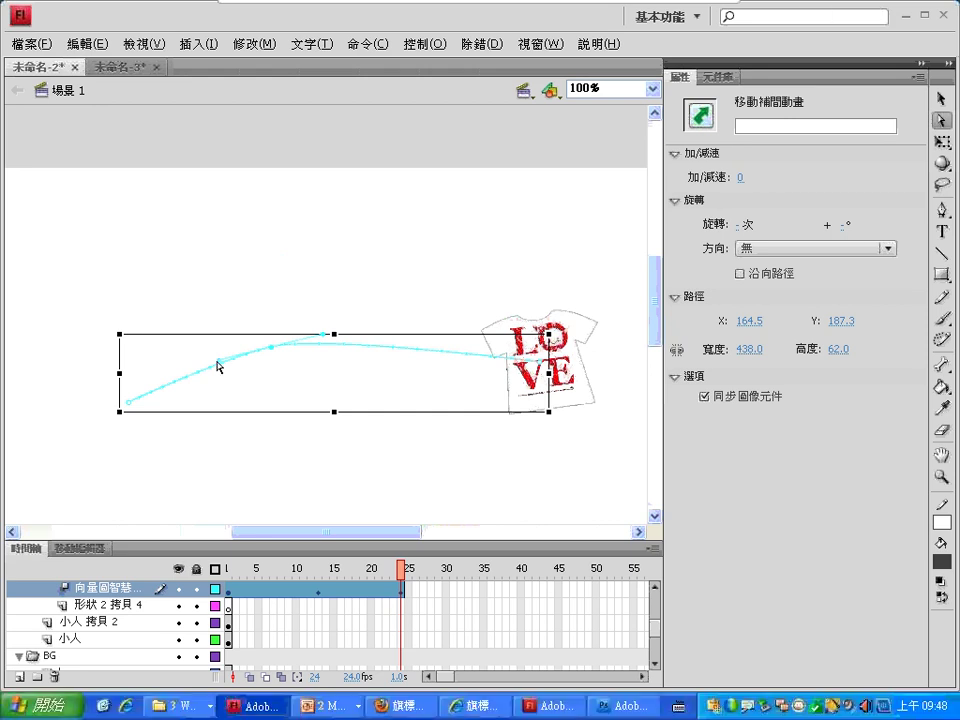
Raise the middle anchor point of the T-shirt's motion path until the path is about 110 px high.
{"action": "left_click", "coordinate": [272, 320]}
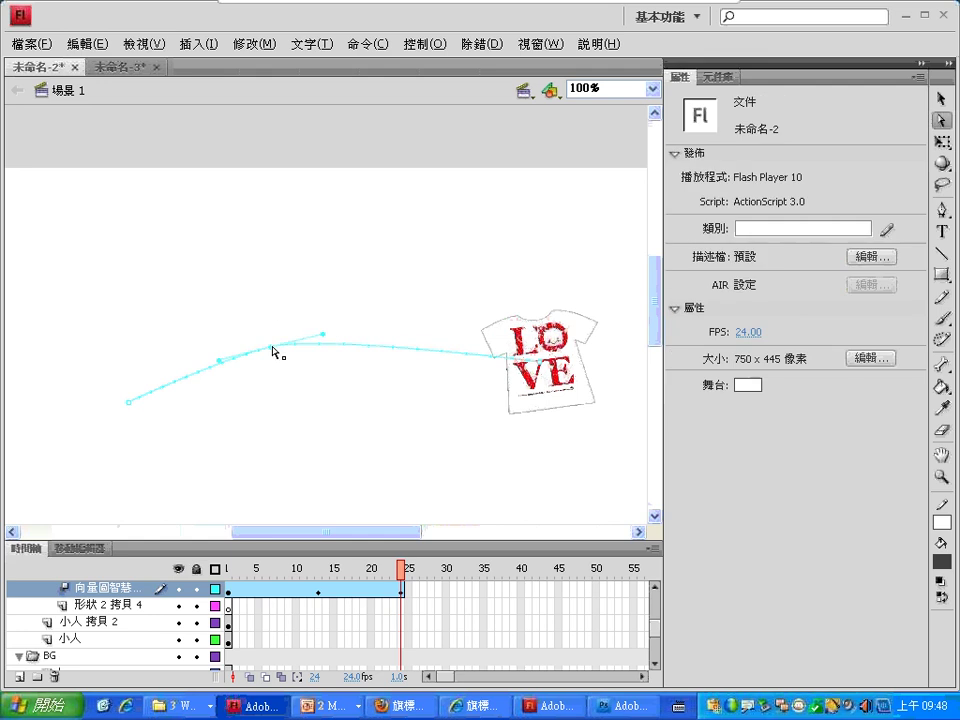
{"action": "left_click_drag", "start_coordinate": [272, 347], "coordinate": [270, 298]}
{"action": "mouse_move", "coordinate": [400, 569]}
{"action": "left_mouse_down"}
{"action": "mouse_move", "coordinate": [231, 574]}
{"action": "mouse_move", "coordinate": [369, 566]}
{"action": "mouse_move", "coordinate": [257, 566]}
{"action": "mouse_move", "coordinate": [235, 580]}
{"action": "mouse_move", "coordinate": [369, 568]}
{"action": "mouse_move", "coordinate": [402, 579]}
{"action": "left_mouse_up"}
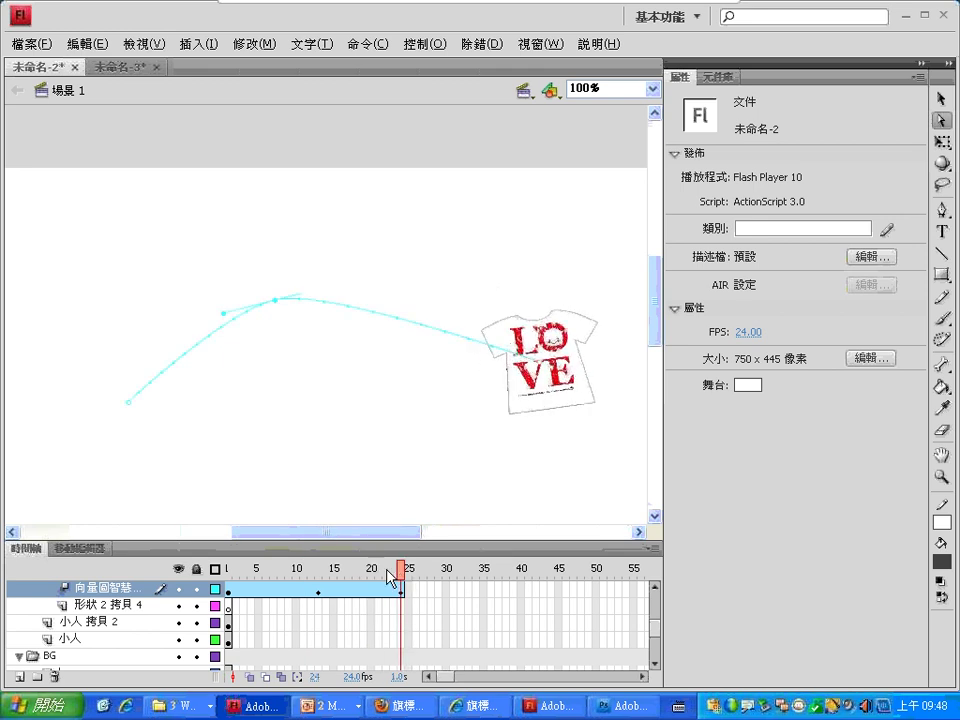
{"action": "key", "text": "ctrl+a"}
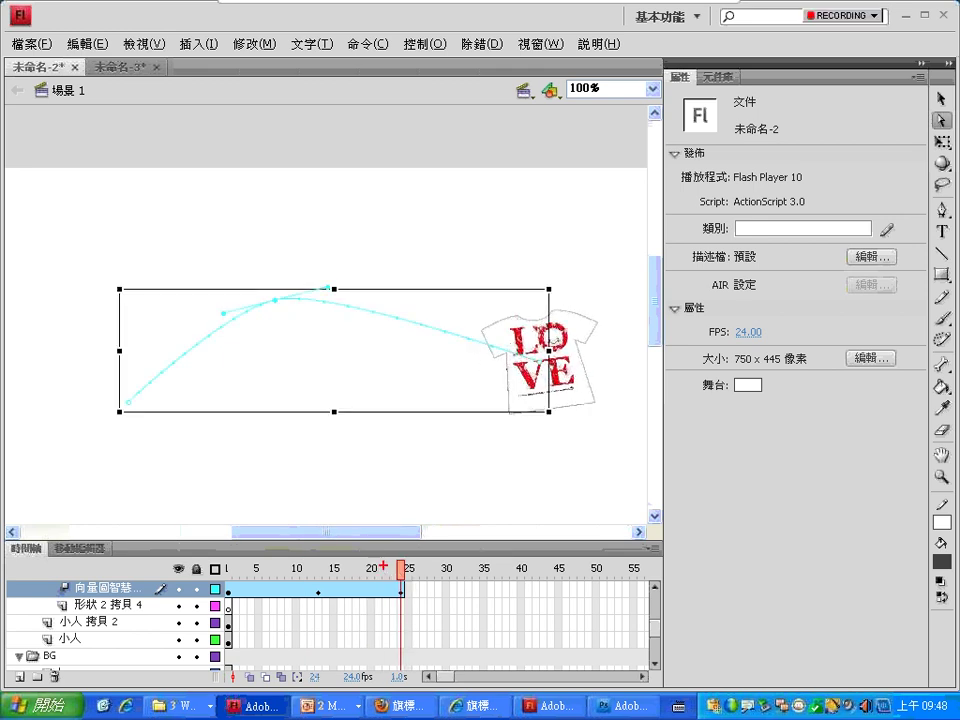
{"action": "mouse_move", "coordinate": [121, 456]}
{"action": "left_mouse_down"}
{"action": "mouse_move", "coordinate": [78, 523]}
{"action": "mouse_move", "coordinate": [112, 522]}
{"action": "left_mouse_up"}
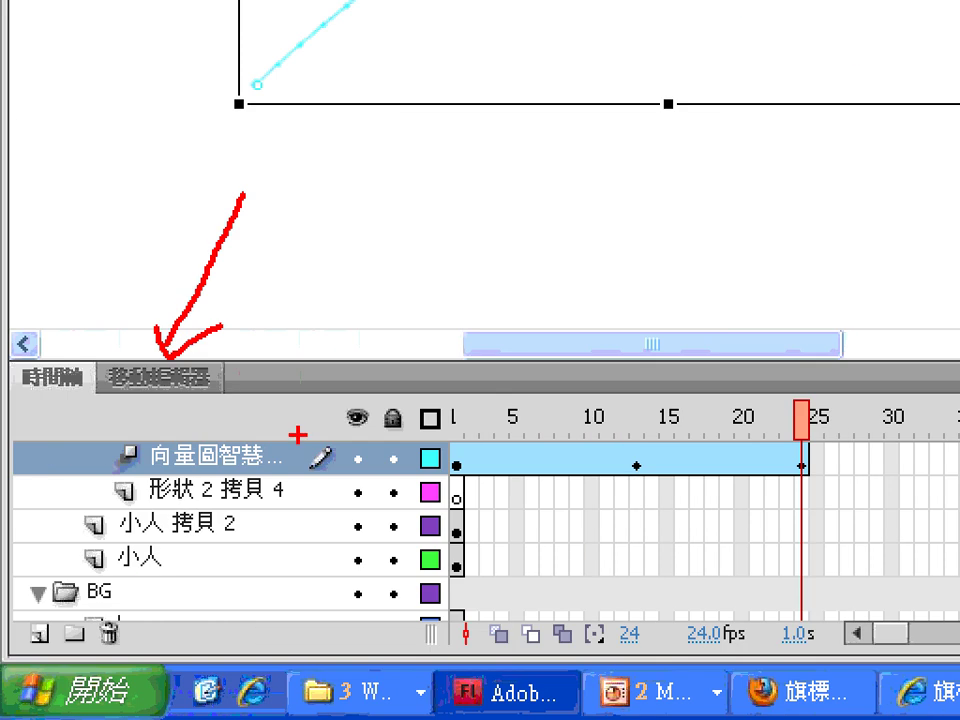
{"action": "left_click_drag", "start_coordinate": [93, 393], "coordinate": [226, 393]}
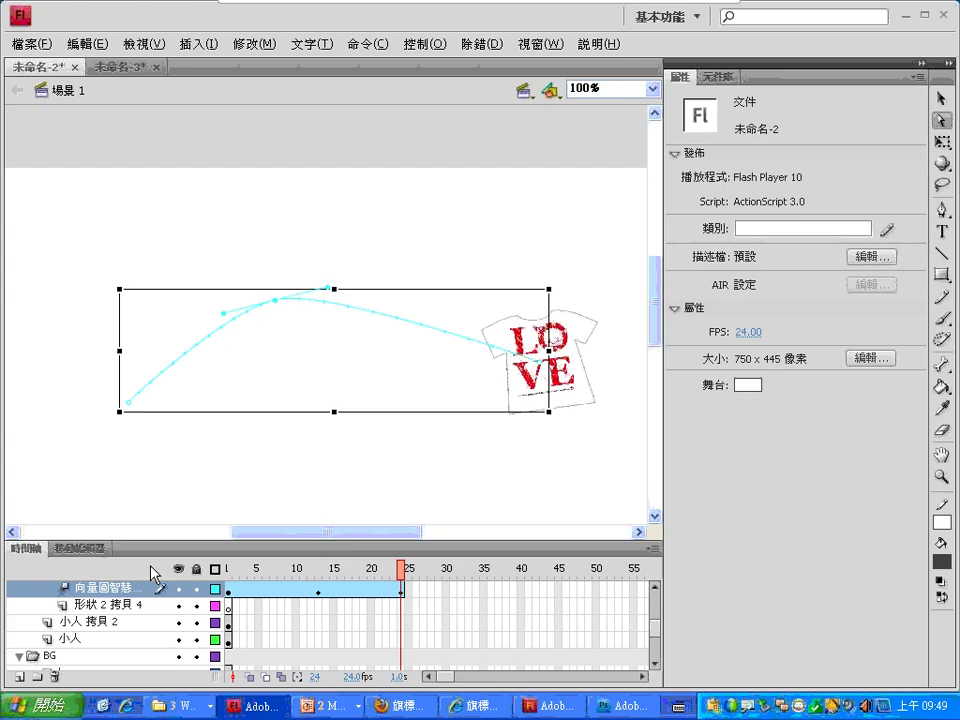
Select the T-shirt tween at frame 13, show its properties in the Motion Editor (移動編輯器), and enlarge that area.
{"action": "left_click", "coordinate": [90, 550]}
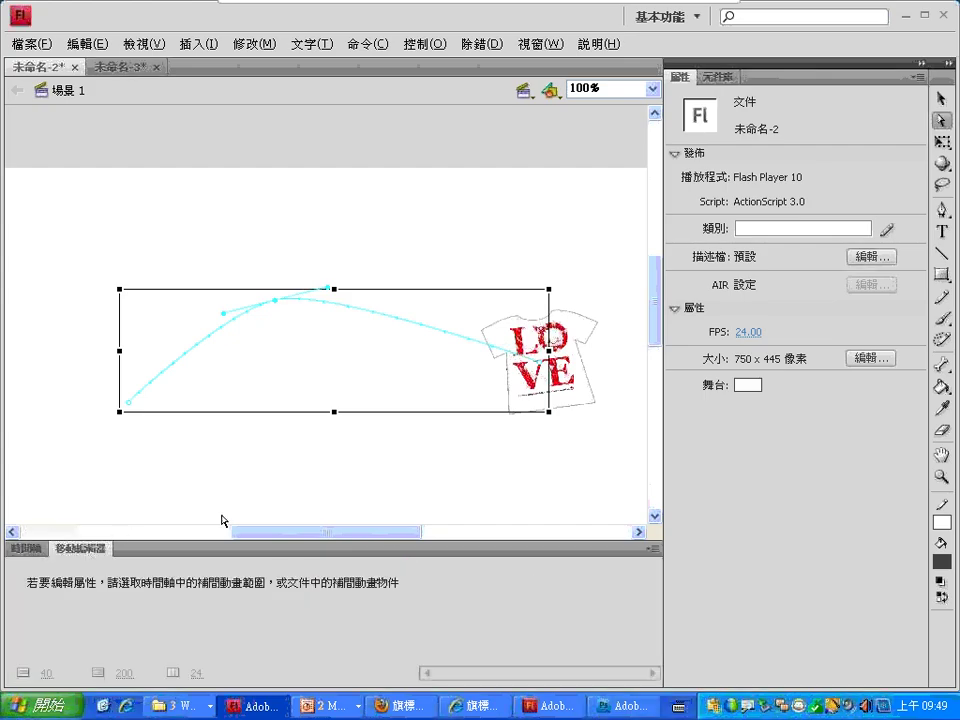
{"action": "left_click", "coordinate": [30, 549]}
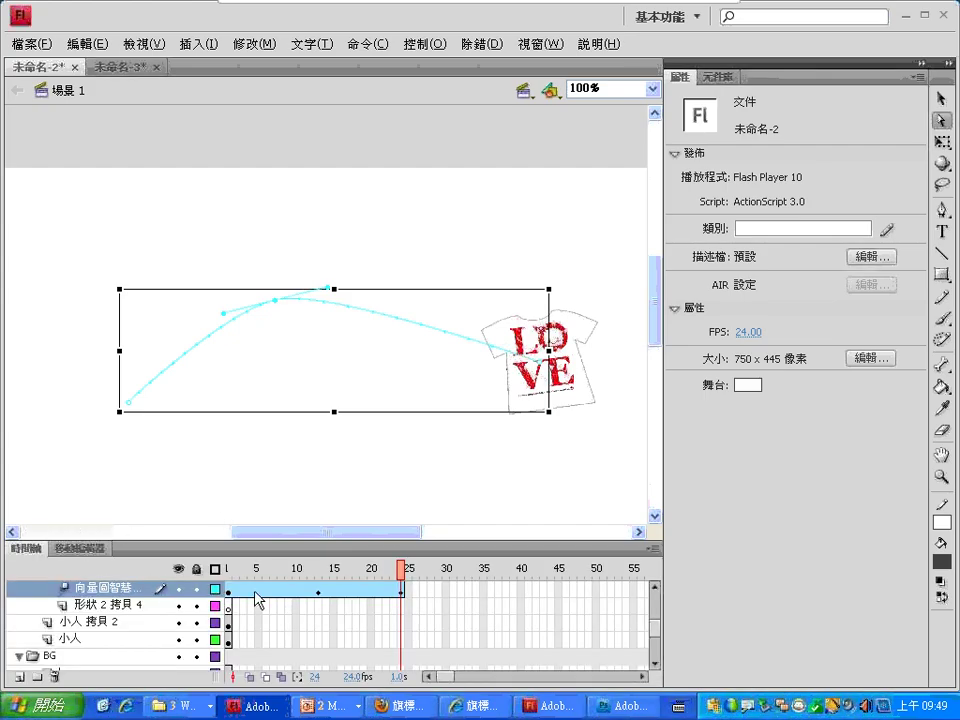
{"action": "left_click", "coordinate": [318, 590]}
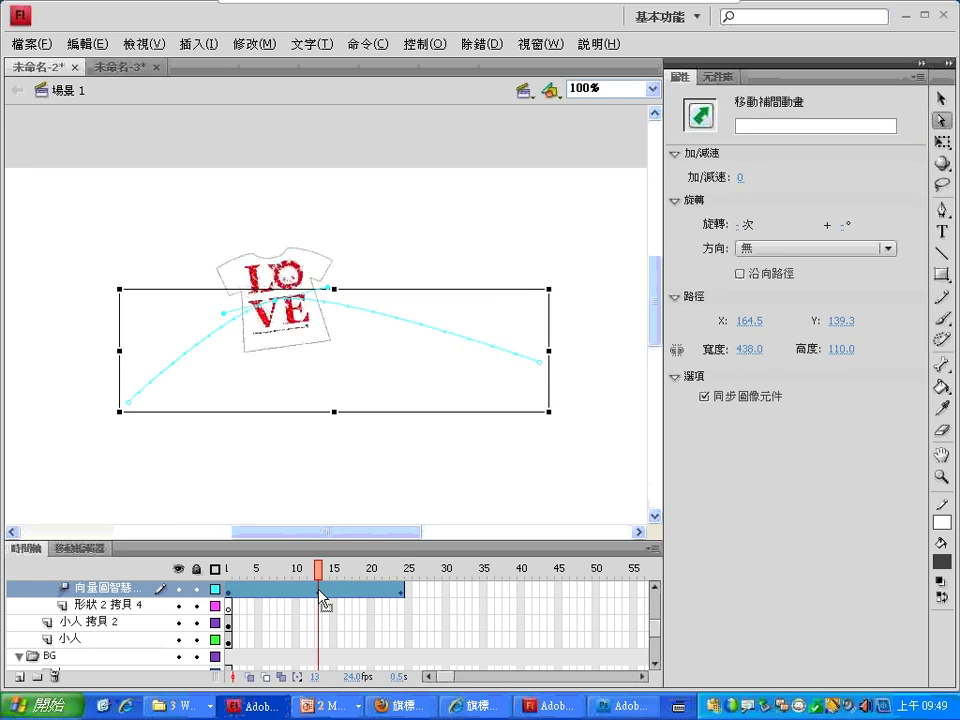
{"action": "left_click", "coordinate": [92, 556]}
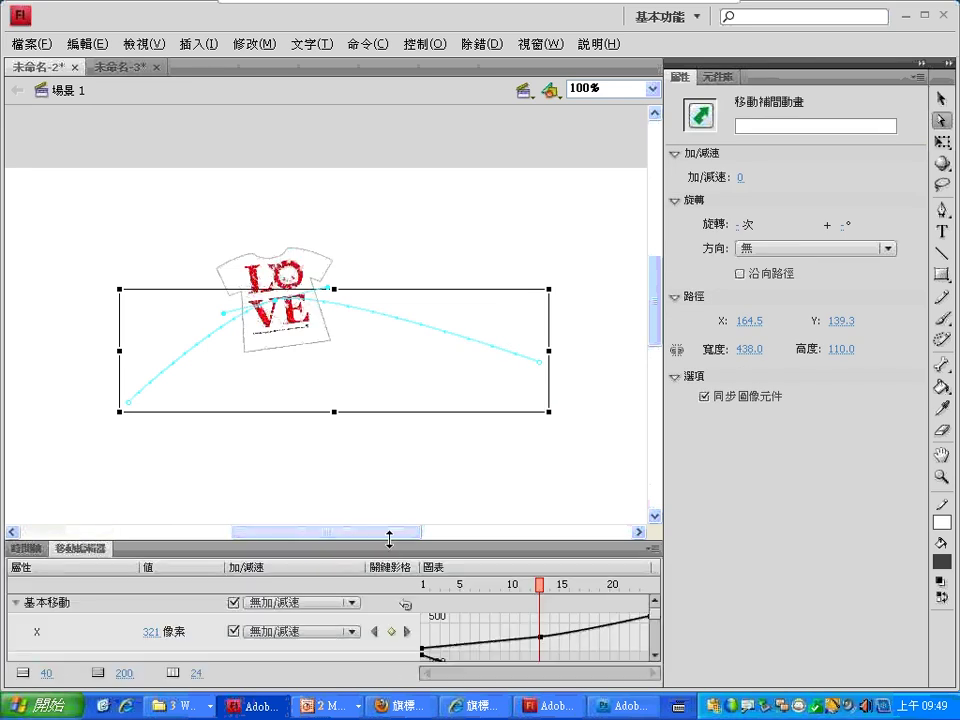
{"action": "left_click_drag", "start_coordinate": [388, 540], "coordinate": [390, 371]}
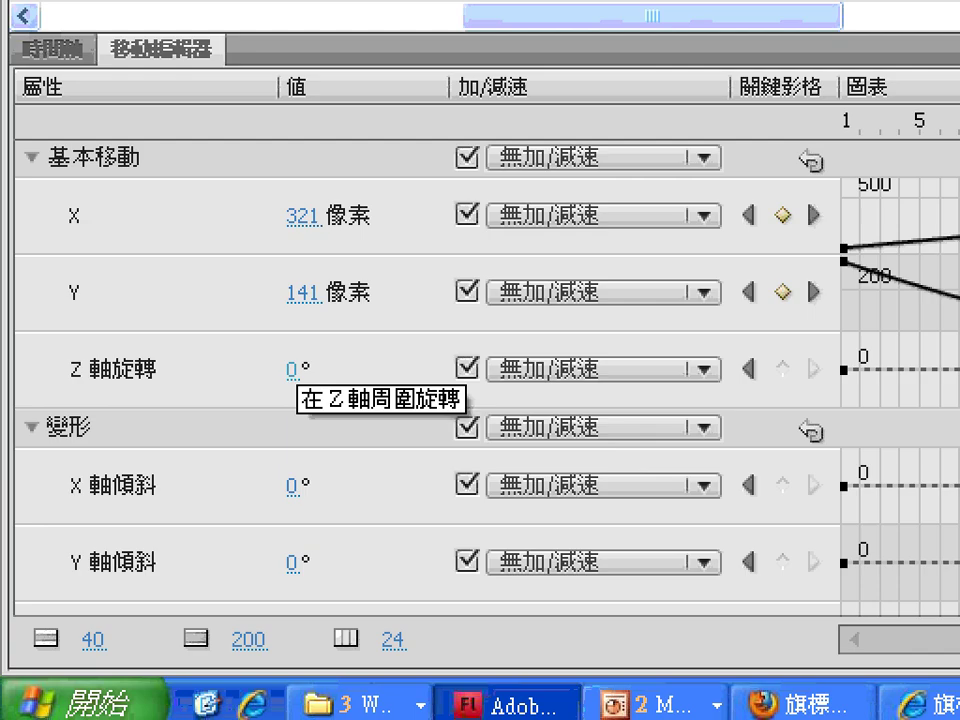
{"action": "left_click_drag", "start_coordinate": [158, 156], "coordinate": [207, 127]}
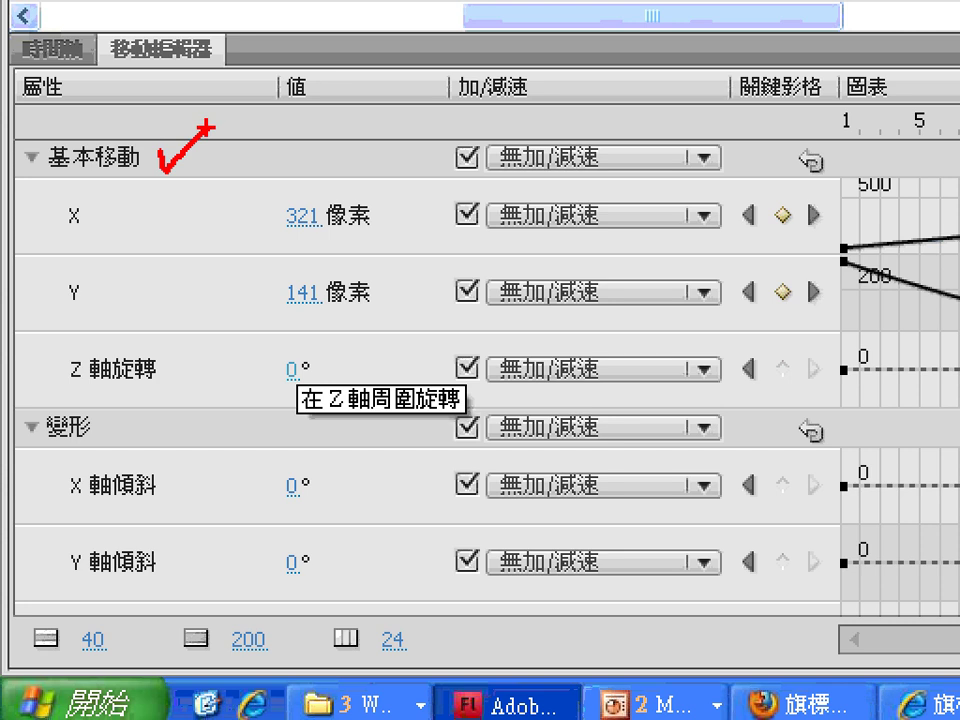
{"action": "left_click_drag", "start_coordinate": [45, 140], "coordinate": [45, 280]}
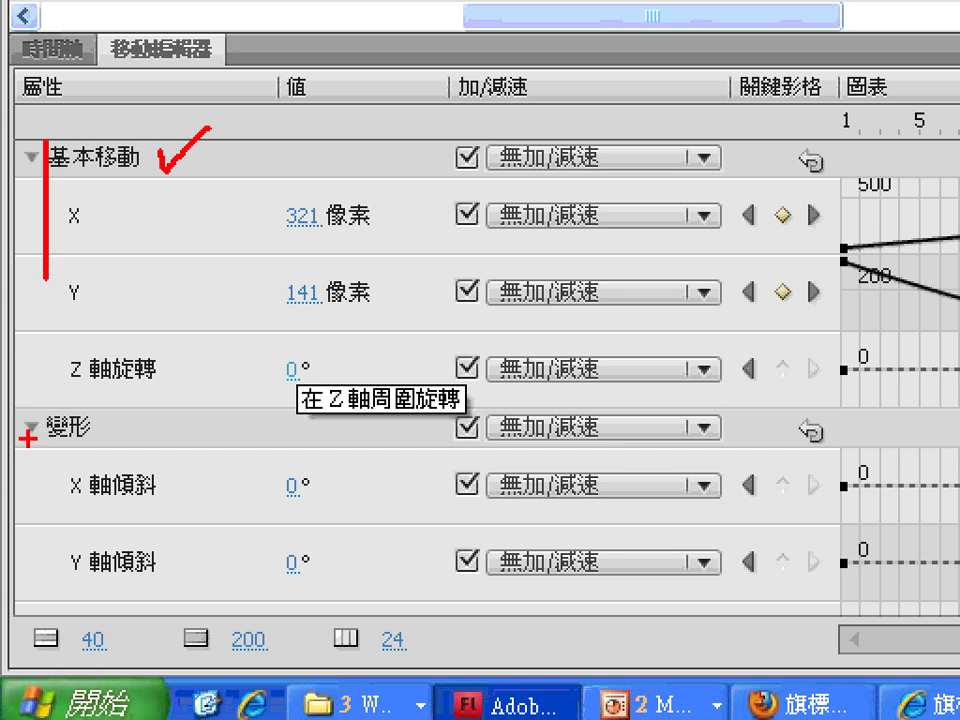
{"action": "left_click_drag", "start_coordinate": [38, 399], "coordinate": [38, 458]}
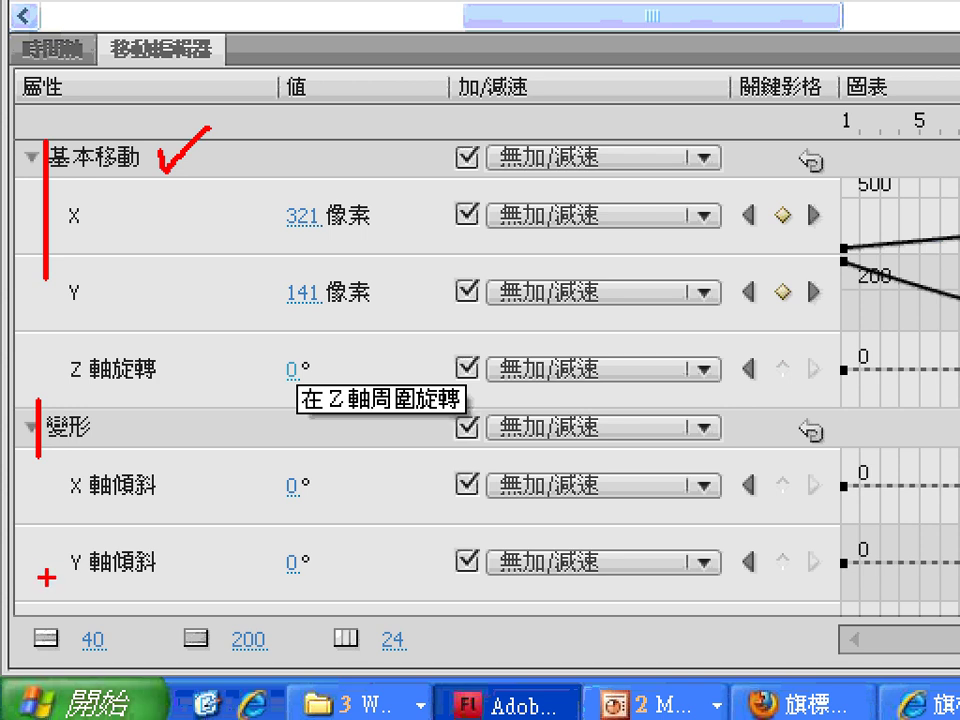
{"action": "left_click_drag", "start_coordinate": [63, 232], "coordinate": [105, 229]}
{"action": "left_click_drag", "start_coordinate": [57, 310], "coordinate": [112, 314]}
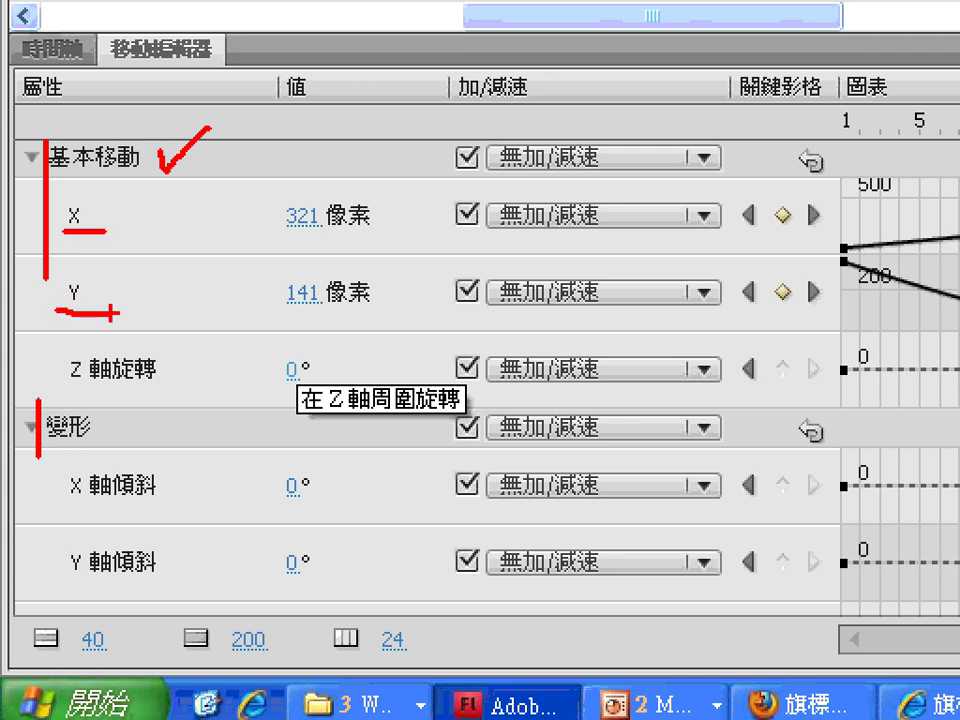
{"action": "left_click_drag", "start_coordinate": [445, 177], "coordinate": [707, 184]}
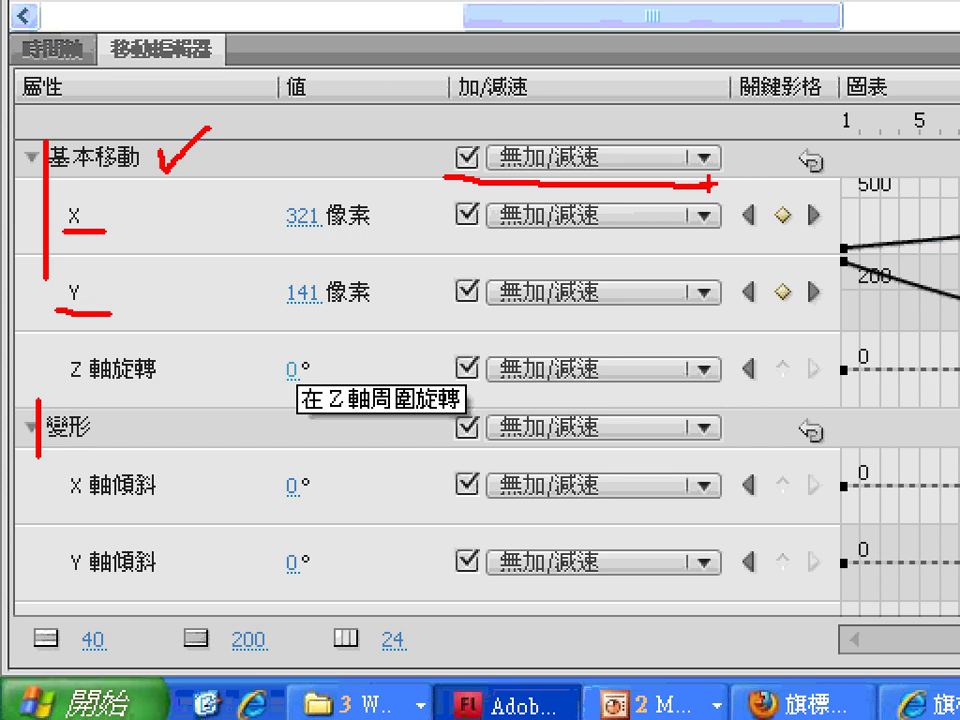
{"action": "key", "text": "Escape"}
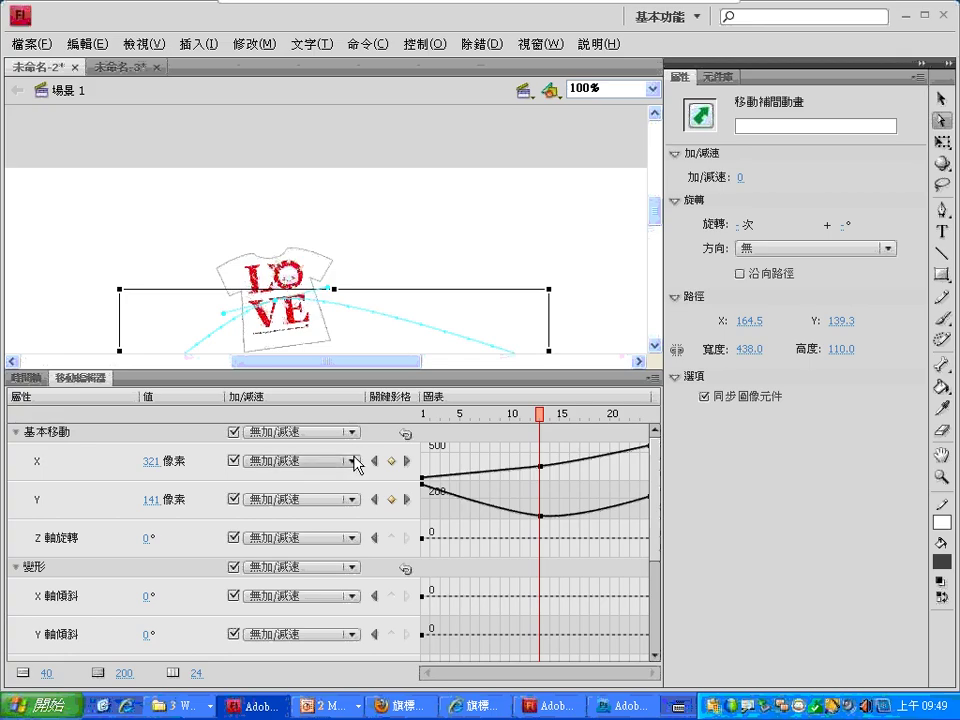
Set the basic motion (基本移動) easing to 簡單 (慢) and move the frame 13 keyframe on the X curve to frame 11, X about 164.5.
{"action": "left_click", "coordinate": [350, 432]}
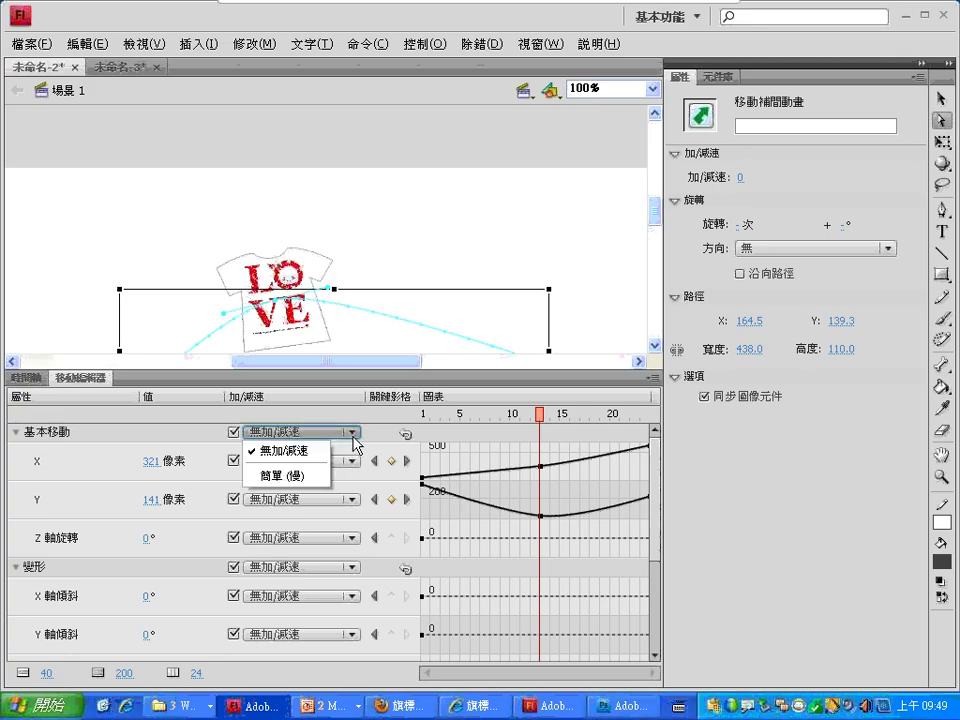
{"action": "left_click", "coordinate": [311, 475]}
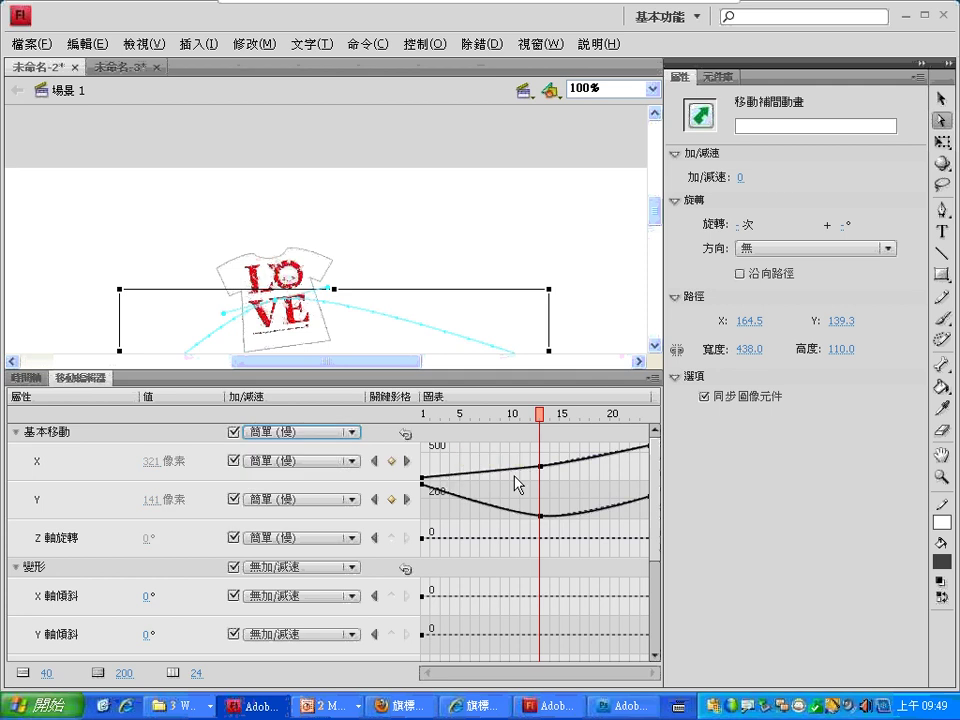
{"action": "left_click_drag", "start_coordinate": [540, 468], "coordinate": [520, 482]}
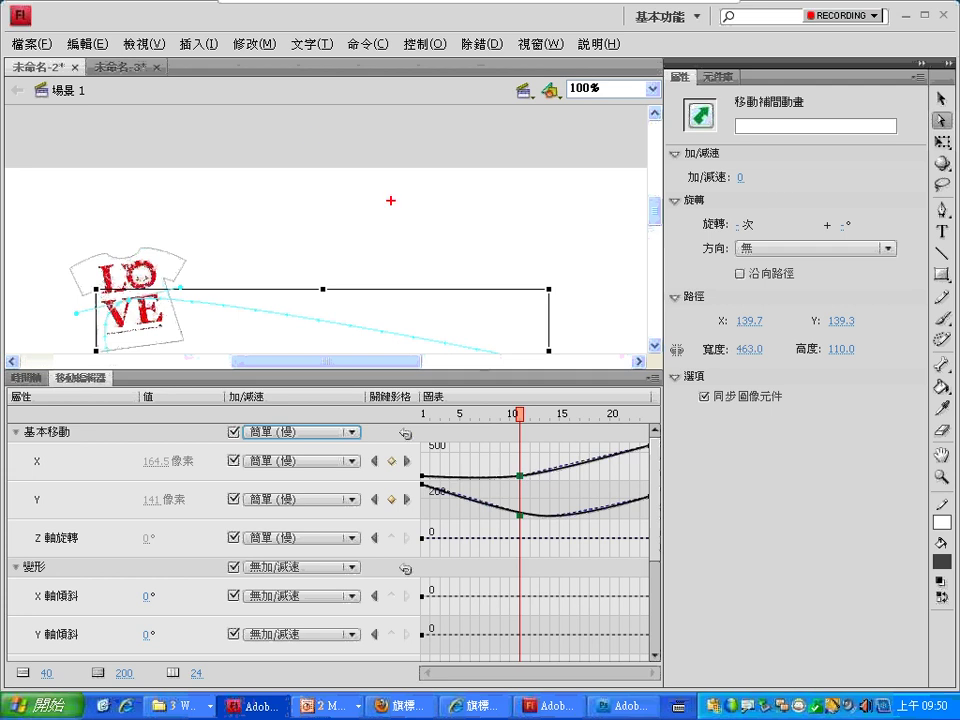
{"action": "mouse_move", "coordinate": [297, 150]}
{"action": "left_mouse_down"}
{"action": "mouse_move", "coordinate": [320, 150]}
{"action": "mouse_move", "coordinate": [308, 162]}
{"action": "mouse_move", "coordinate": [358, 145]}
{"action": "left_mouse_up"}
{"action": "mouse_move", "coordinate": [435, 150]}
{"action": "left_mouse_down"}
{"action": "mouse_move", "coordinate": [462, 150]}
{"action": "mouse_move", "coordinate": [446, 162]}
{"action": "mouse_move", "coordinate": [462, 158]}
{"action": "left_mouse_up"}
{"action": "left_click_drag", "start_coordinate": [482, 148], "coordinate": [528, 212]}
{"action": "mouse_move", "coordinate": [528, 156]}
{"action": "left_mouse_down"}
{"action": "mouse_move", "coordinate": [618, 162]}
{"action": "mouse_move", "coordinate": [624, 209]}
{"action": "mouse_move", "coordinate": [528, 206]}
{"action": "left_mouse_up"}
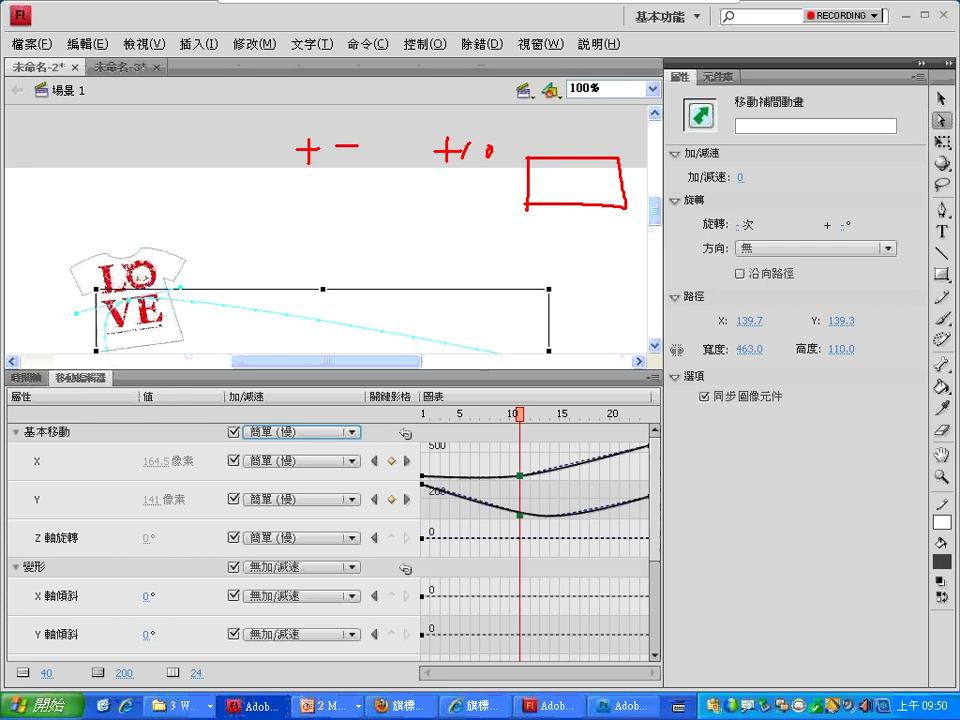
{"action": "left_click", "coordinate": [589, 430]}
{"action": "mouse_move", "coordinate": [605, 407]}
{"action": "left_mouse_down"}
{"action": "mouse_move", "coordinate": [592, 440]}
{"action": "mouse_move", "coordinate": [606, 439]}
{"action": "left_mouse_up"}
{"action": "left_click_drag", "start_coordinate": [711, 432], "coordinate": [871, 564]}
{"action": "left_click_drag", "start_coordinate": [868, 433], "coordinate": [688, 578]}
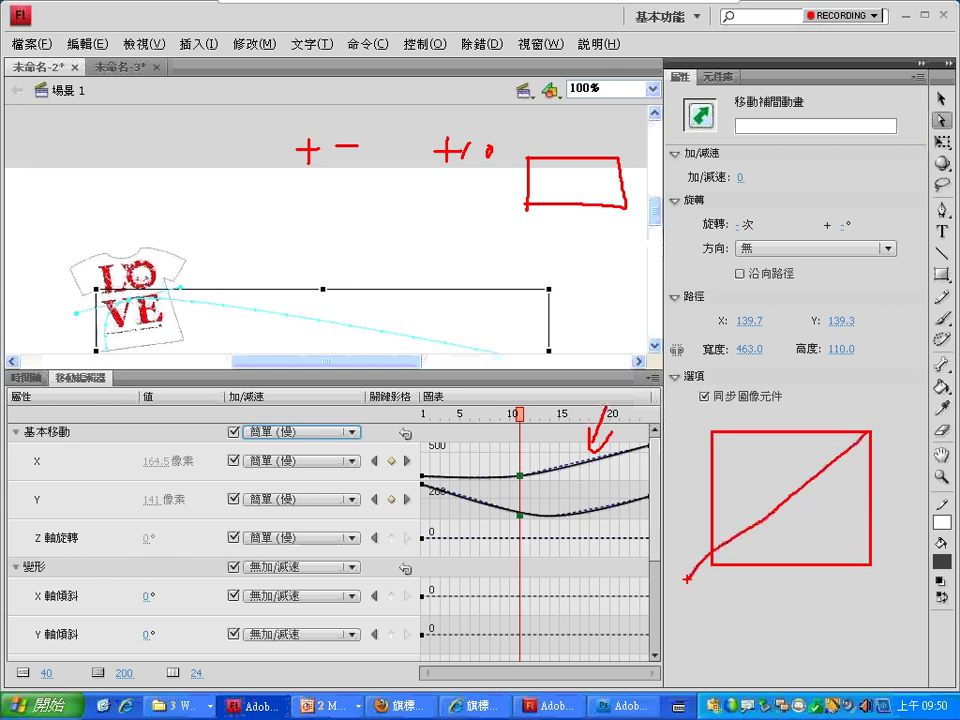
{"action": "mouse_move", "coordinate": [769, 576]}
{"action": "left_mouse_down"}
{"action": "mouse_move", "coordinate": [771, 588]}
{"action": "mouse_move", "coordinate": [778, 577]}
{"action": "mouse_move", "coordinate": [774, 590]}
{"action": "mouse_move", "coordinate": [813, 590]}
{"action": "mouse_move", "coordinate": [773, 600]}
{"action": "mouse_move", "coordinate": [772, 621]}
{"action": "left_mouse_up"}
{"action": "mouse_move", "coordinate": [780, 598]}
{"action": "left_mouse_down"}
{"action": "mouse_move", "coordinate": [812, 620]}
{"action": "mouse_move", "coordinate": [856, 596]}
{"action": "left_mouse_up"}
{"action": "mouse_move", "coordinate": [846, 588]}
{"action": "left_mouse_down"}
{"action": "mouse_move", "coordinate": [846, 612]}
{"action": "mouse_move", "coordinate": [836, 610]}
{"action": "left_mouse_up"}
{"action": "mouse_move", "coordinate": [847, 600]}
{"action": "left_mouse_down"}
{"action": "mouse_move", "coordinate": [856, 608]}
{"action": "mouse_move", "coordinate": [843, 605]}
{"action": "left_mouse_up"}
{"action": "left_click_drag", "start_coordinate": [850, 595], "coordinate": [866, 610]}
{"action": "left_click_drag", "start_coordinate": [849, 610], "coordinate": [867, 621]}
{"action": "mouse_move", "coordinate": [669, 452]}
{"action": "left_mouse_down"}
{"action": "mouse_move", "coordinate": [665, 468]}
{"action": "mouse_move", "coordinate": [688, 463]}
{"action": "mouse_move", "coordinate": [702, 440]}
{"action": "mouse_move", "coordinate": [708, 455]}
{"action": "mouse_move", "coordinate": [724, 456]}
{"action": "left_mouse_up"}
{"action": "mouse_move", "coordinate": [720, 549]}
{"action": "left_mouse_down"}
{"action": "mouse_move", "coordinate": [844, 496]}
{"action": "mouse_move", "coordinate": [872, 427]}
{"action": "left_mouse_up"}
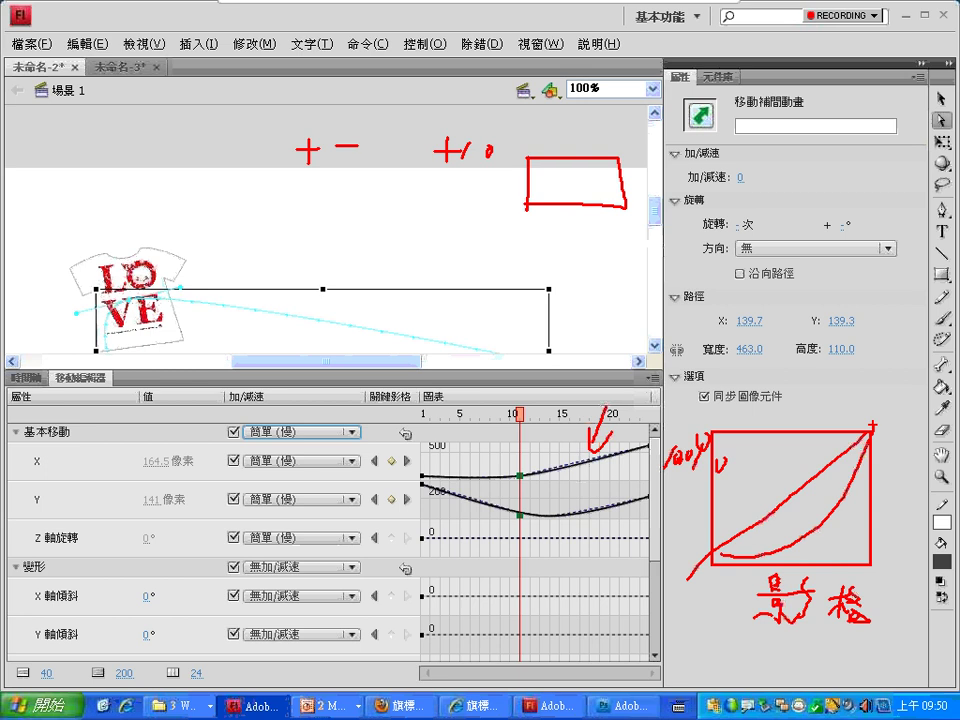
{"action": "key", "text": "Escape"}
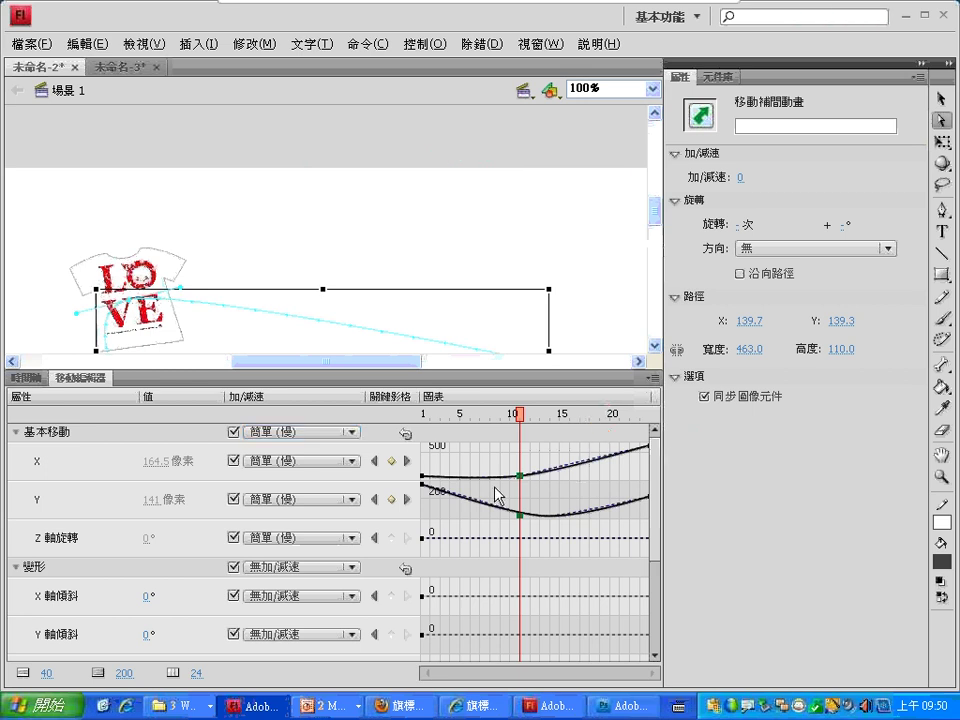
Return to the timeline, reduce its height, and select the keyframe at frame 11 of the T-shirt tween.
{"action": "left_click_drag", "start_coordinate": [519, 418], "coordinate": [422, 420]}
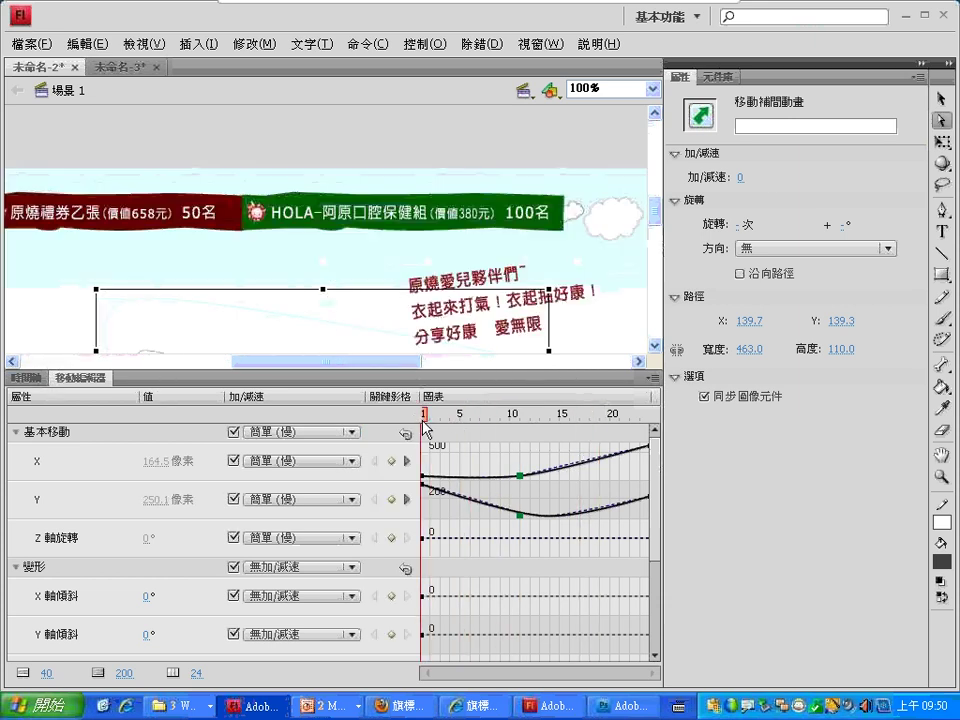
{"action": "left_click", "coordinate": [28, 379]}
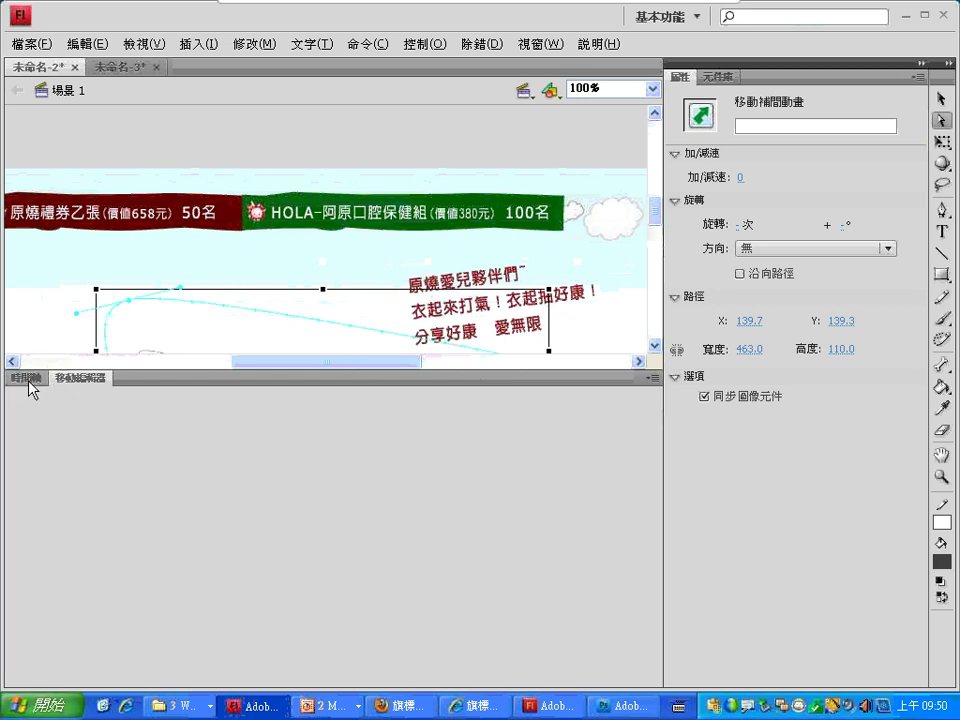
{"action": "left_click_drag", "start_coordinate": [228, 373], "coordinate": [228, 478]}
{"action": "left_click", "coordinate": [306, 599]}
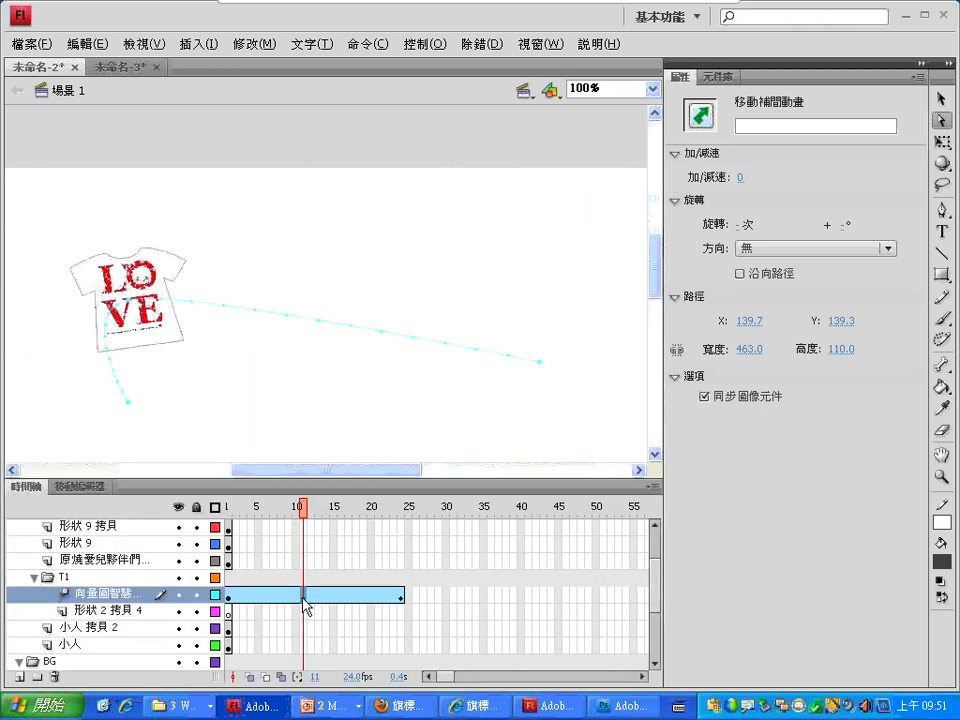
{"action": "mouse_move", "coordinate": [345, 537]}
{"action": "left_mouse_down"}
{"action": "mouse_move", "coordinate": [305, 585]}
{"action": "mouse_move", "coordinate": [347, 568]}
{"action": "mouse_move", "coordinate": [290, 575]}
{"action": "left_mouse_up"}
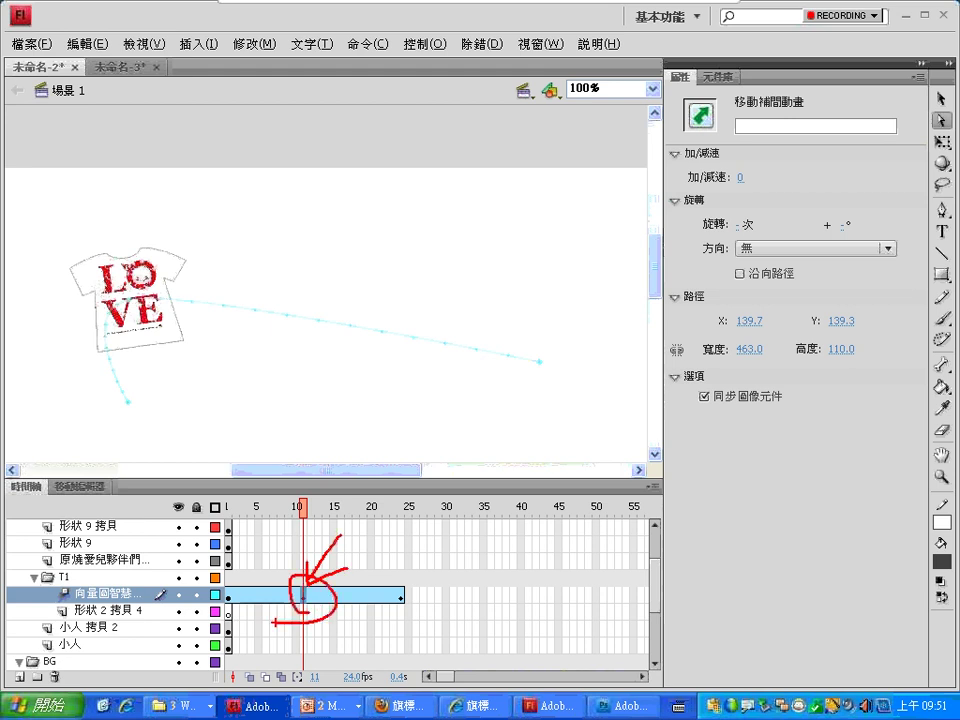
{"action": "mouse_move", "coordinate": [385, 535]}
{"action": "left_mouse_down"}
{"action": "mouse_move", "coordinate": [381, 553]}
{"action": "mouse_move", "coordinate": [412, 544]}
{"action": "mouse_move", "coordinate": [424, 556]}
{"action": "mouse_move", "coordinate": [441, 540]}
{"action": "mouse_move", "coordinate": [455, 580]}
{"action": "left_mouse_up"}
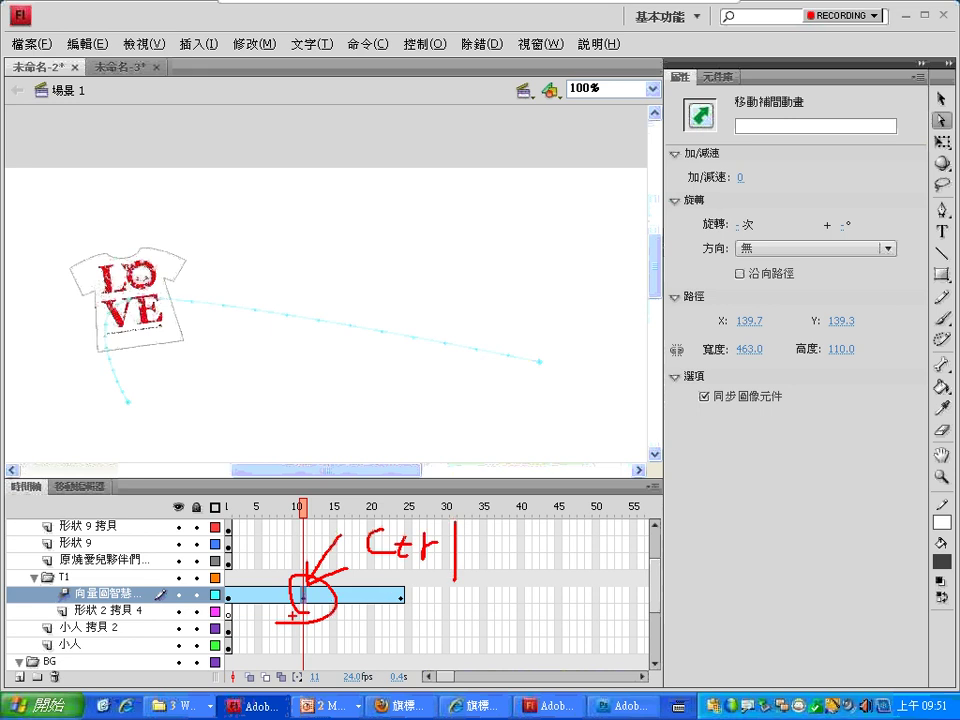
{"action": "left_click_drag", "start_coordinate": [355, 567], "coordinate": [396, 579]}
{"action": "left_click_drag", "start_coordinate": [367, 561], "coordinate": [466, 562]}
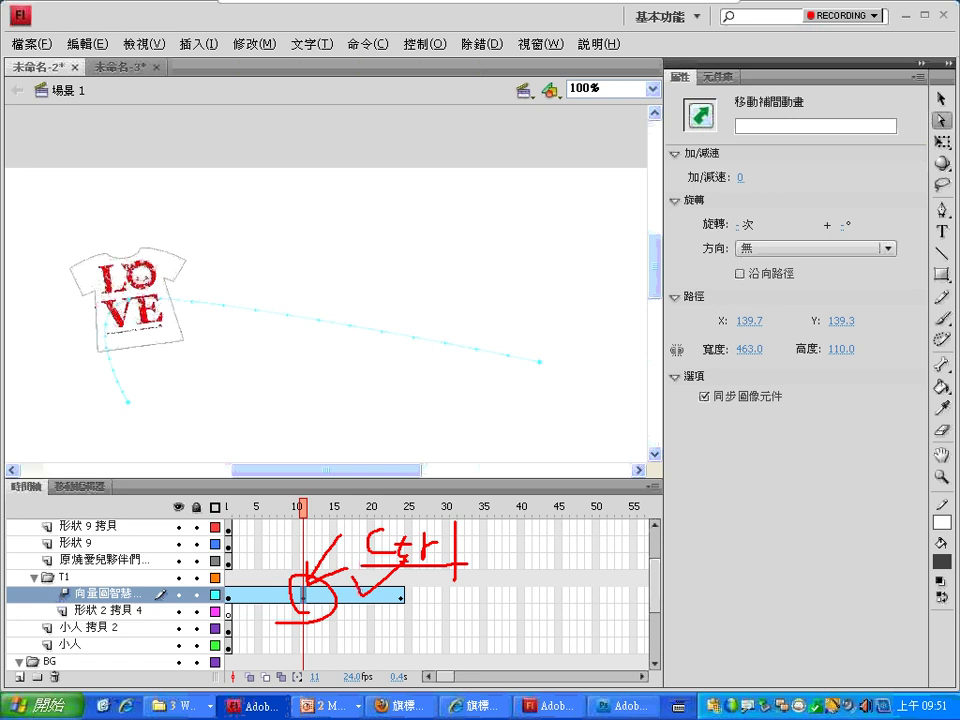
{"action": "key", "text": "Escape"}
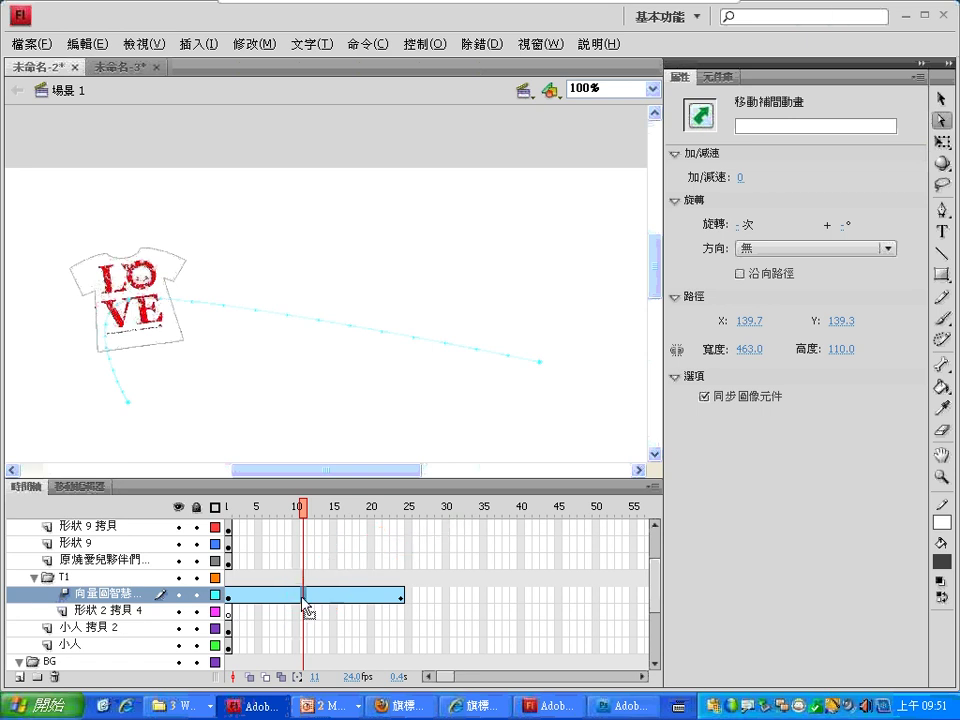
Switch to the TRBS 8.0 classroom broadcasting console and minimize it.
{"action": "mouse_move", "coordinate": [242, 6]}
{"action": "left_click", "coordinate": [714, 22]}
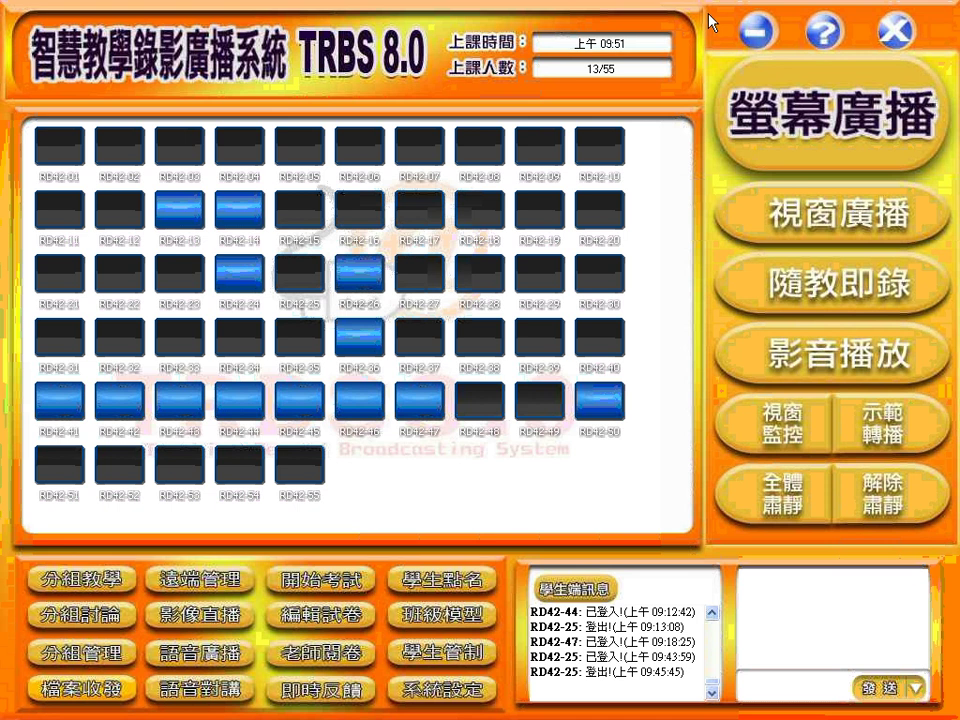
{"action": "left_click", "coordinate": [759, 33]}
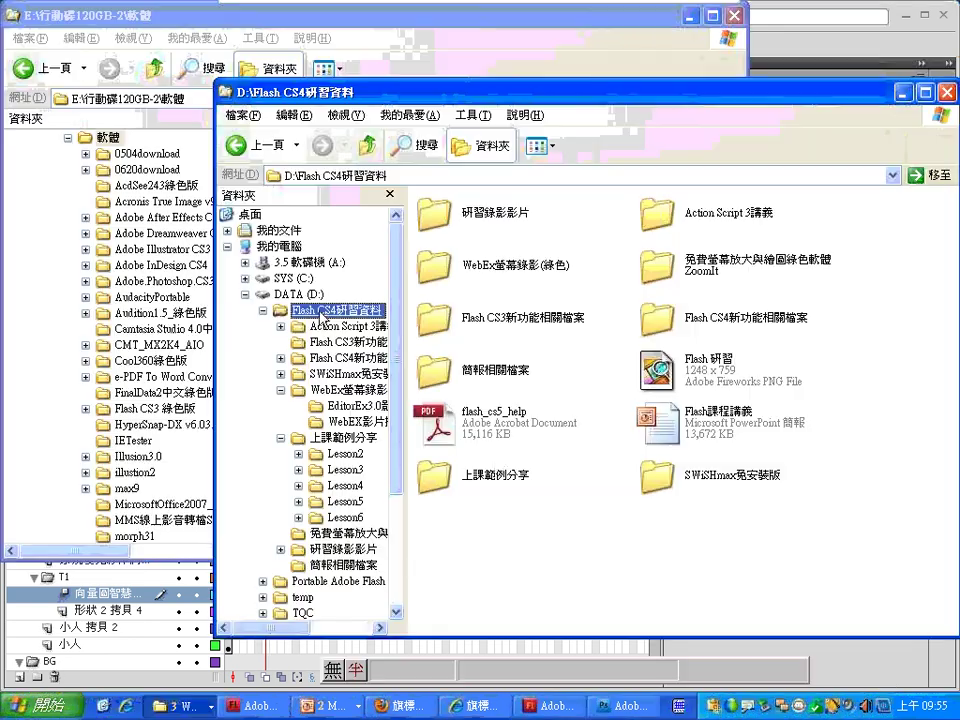
Open the SWiSHmax免安裝版 folder and launch the SwishMax application in it.
{"action": "left_click", "coordinate": [658, 482]}
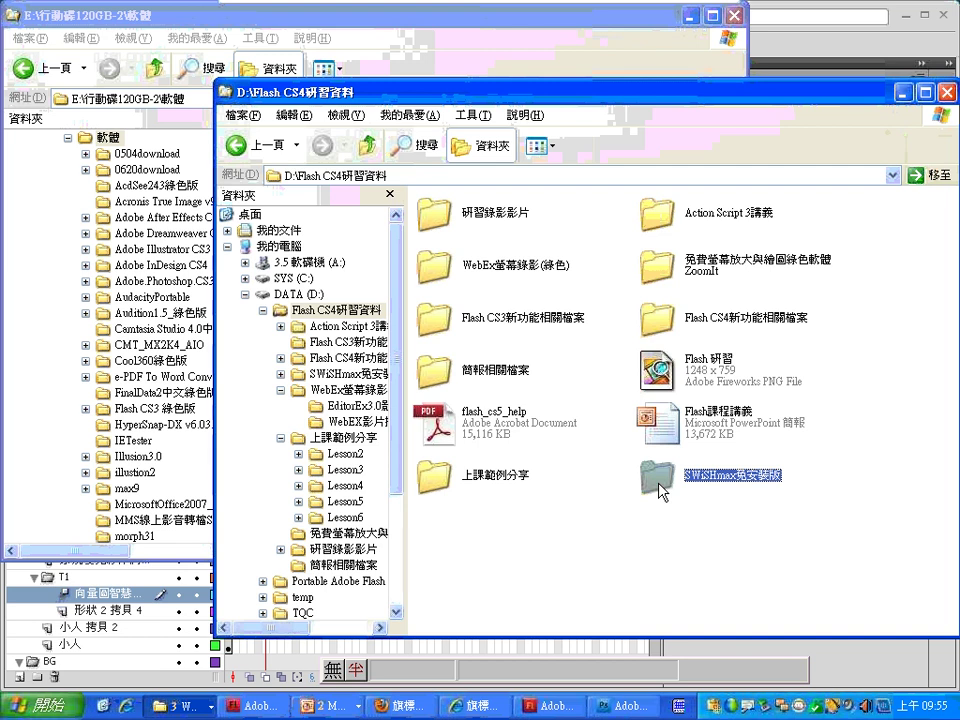
{"action": "double_click", "coordinate": [658, 482]}
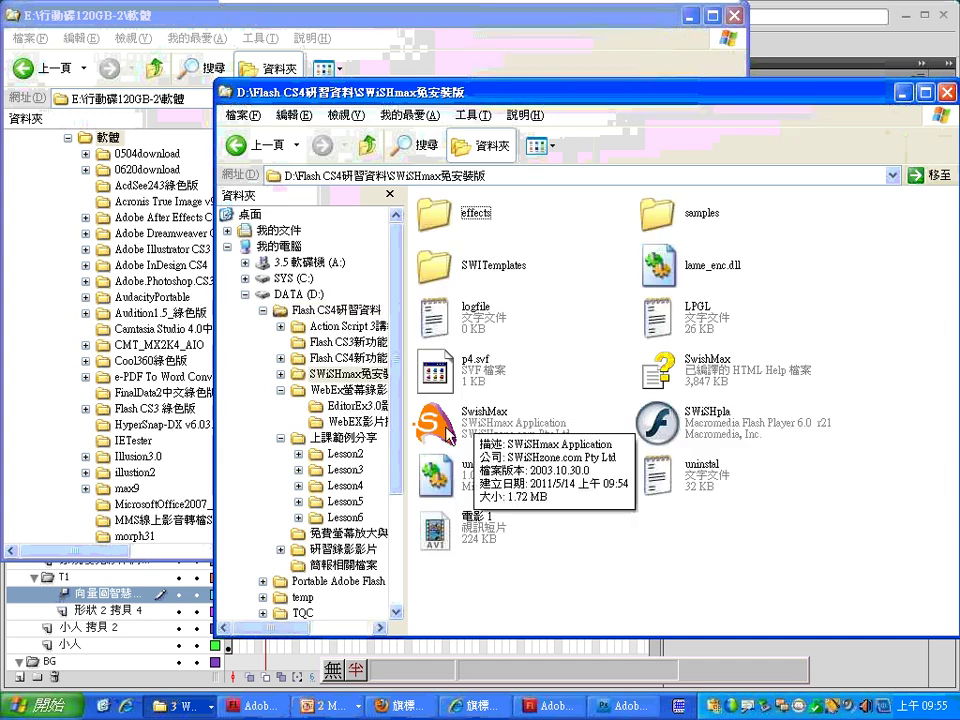
{"action": "double_click", "coordinate": [446, 425]}
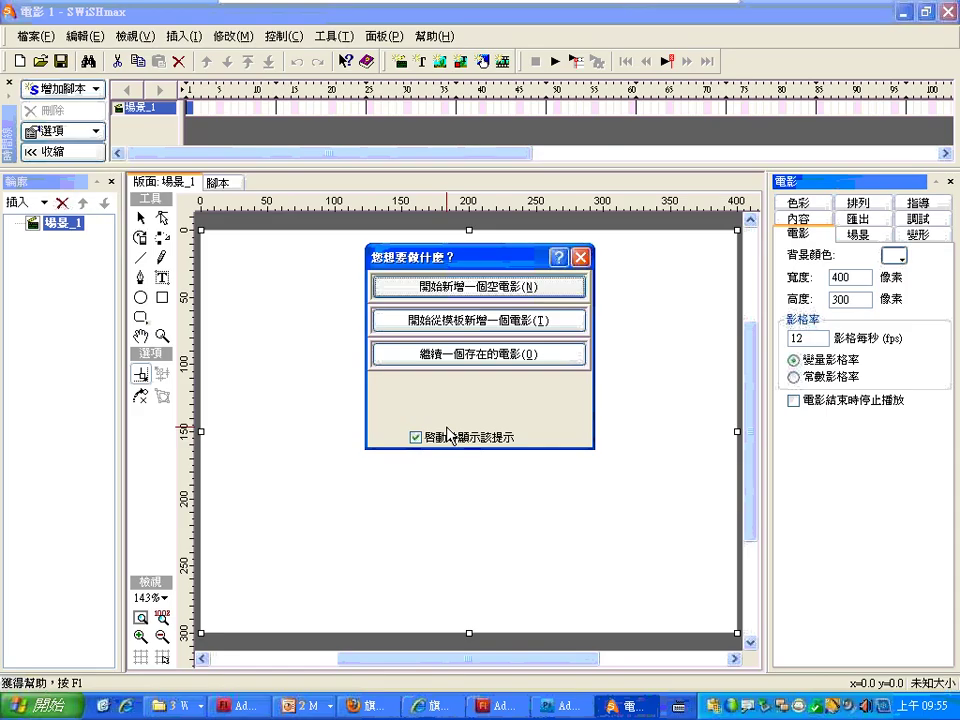
Draw a red circle about 52 pixels wide on the blank movie and trace a wavy motion path for it across the stage.
{"action": "left_click", "coordinate": [141, 297]}
{"action": "left_click_drag", "start_coordinate": [230, 352], "coordinate": [306, 431]}
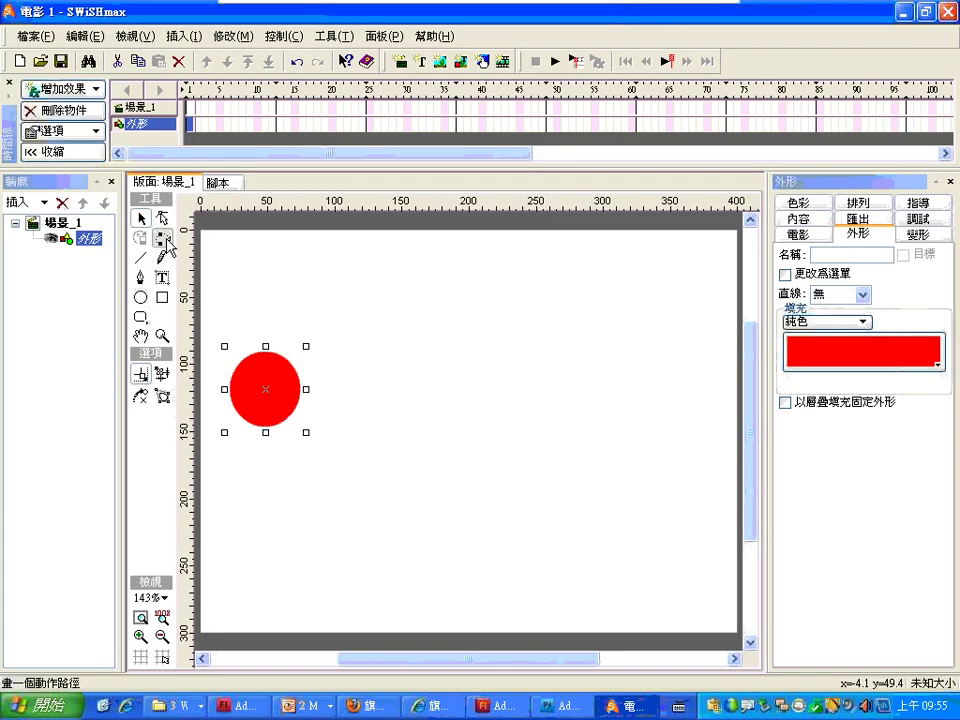
{"action": "left_click", "coordinate": [162, 237]}
{"action": "mouse_move", "coordinate": [264, 388]}
{"action": "left_mouse_down"}
{"action": "mouse_move", "coordinate": [326, 307]}
{"action": "mouse_move", "coordinate": [391, 335]}
{"action": "mouse_move", "coordinate": [443, 433]}
{"action": "mouse_move", "coordinate": [458, 535]}
{"action": "mouse_move", "coordinate": [536, 520]}
{"action": "mouse_move", "coordinate": [554, 504]}
{"action": "mouse_move", "coordinate": [542, 413]}
{"action": "mouse_move", "coordinate": [564, 357]}
{"action": "mouse_move", "coordinate": [595, 335]}
{"action": "mouse_move", "coordinate": [668, 364]}
{"action": "left_mouse_up"}
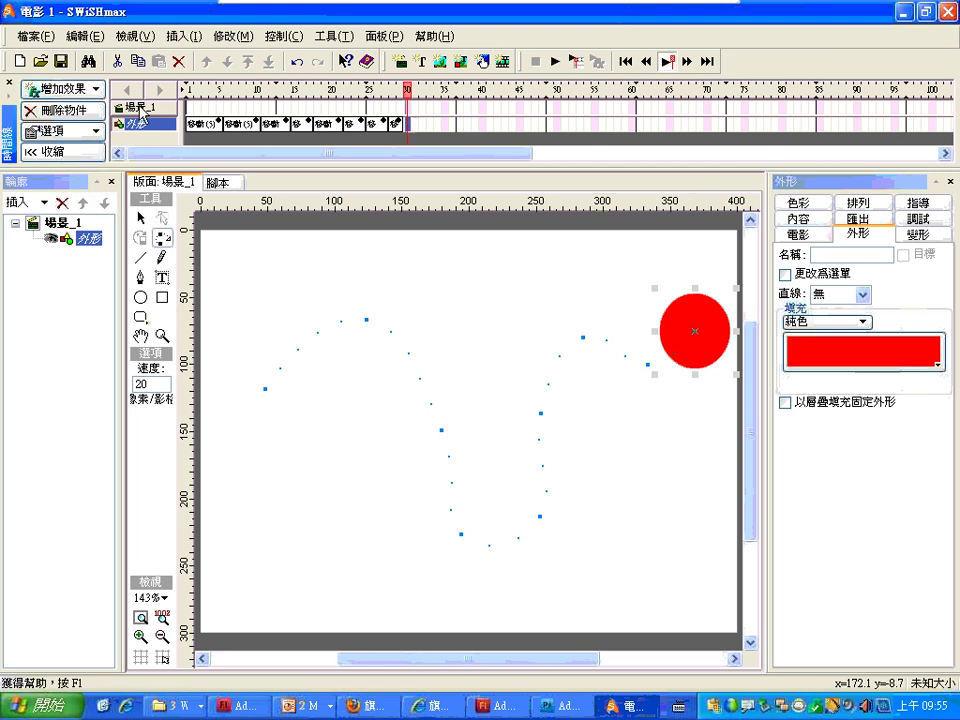
Try adding a 淡入 effect to the circle at frame 30 and undo it.
{"action": "left_click", "coordinate": [65, 89]}
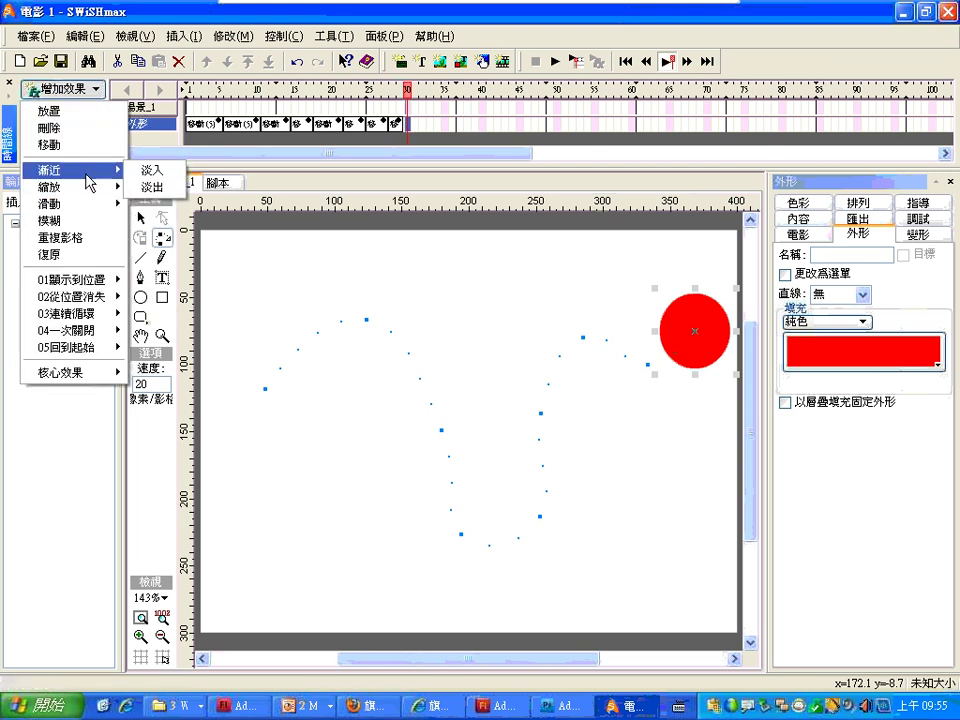
{"action": "mouse_move", "coordinate": [110, 170]}
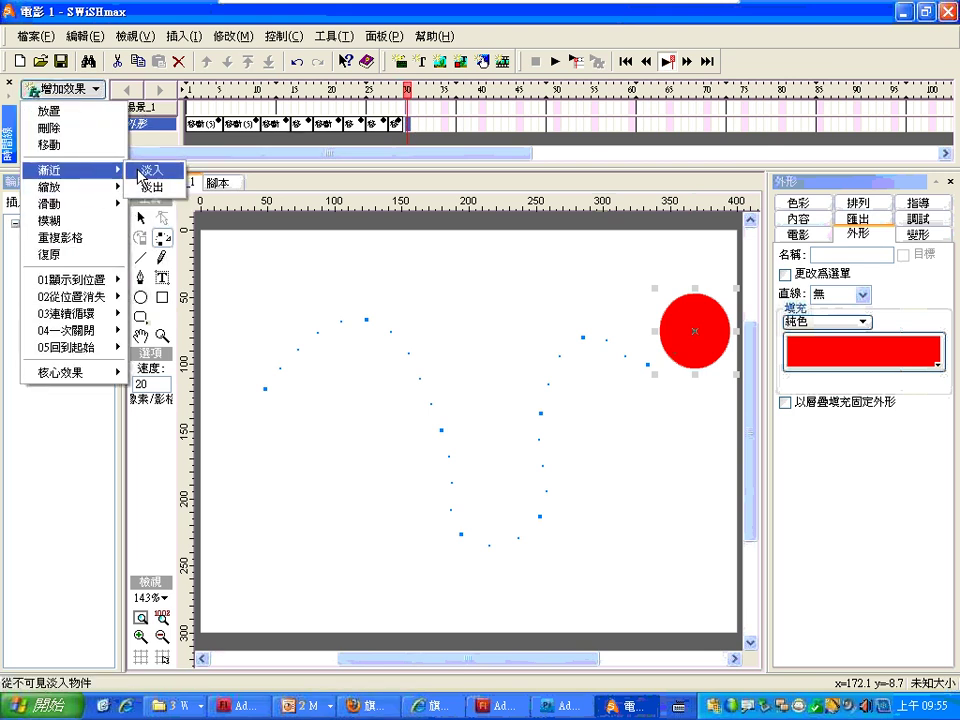
{"action": "left_click", "coordinate": [148, 170]}
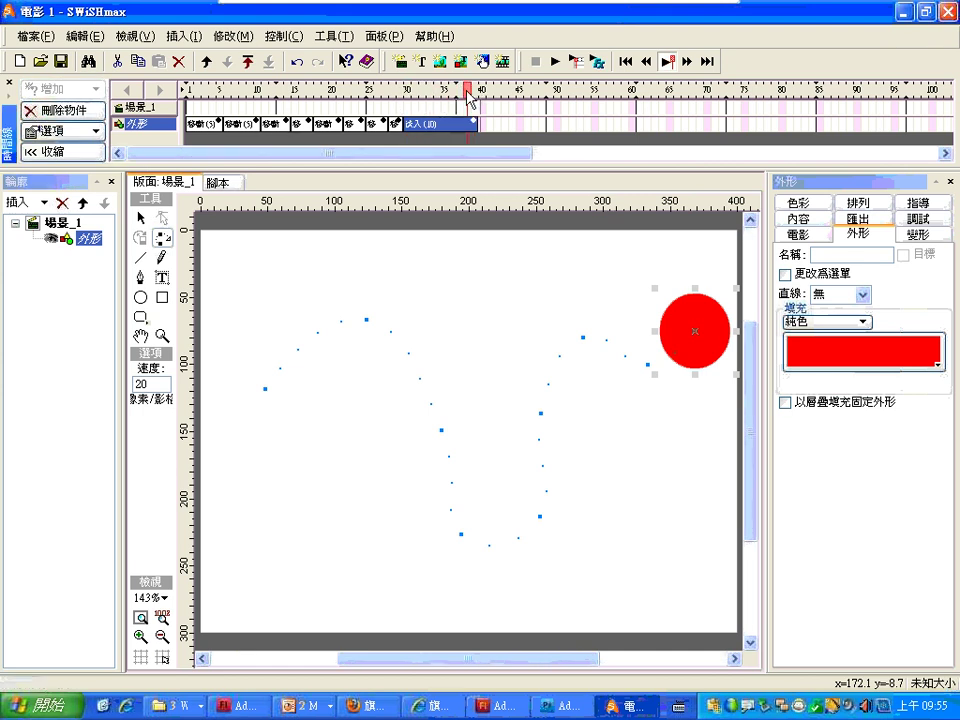
{"action": "left_click_drag", "start_coordinate": [472, 92], "coordinate": [462, 89]}
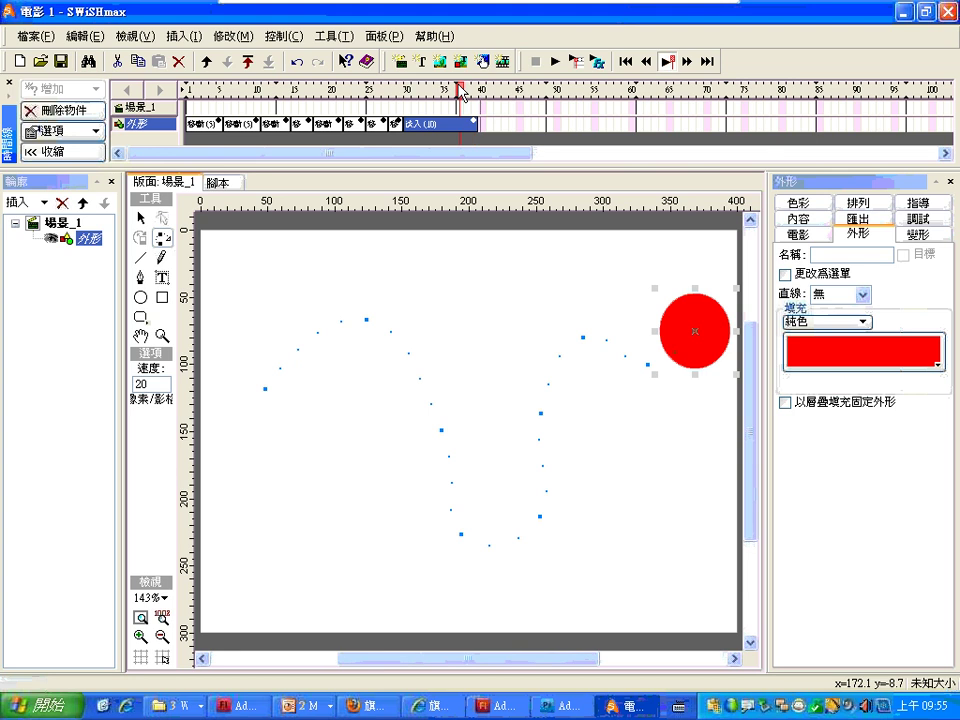
{"action": "left_click", "coordinate": [297, 62]}
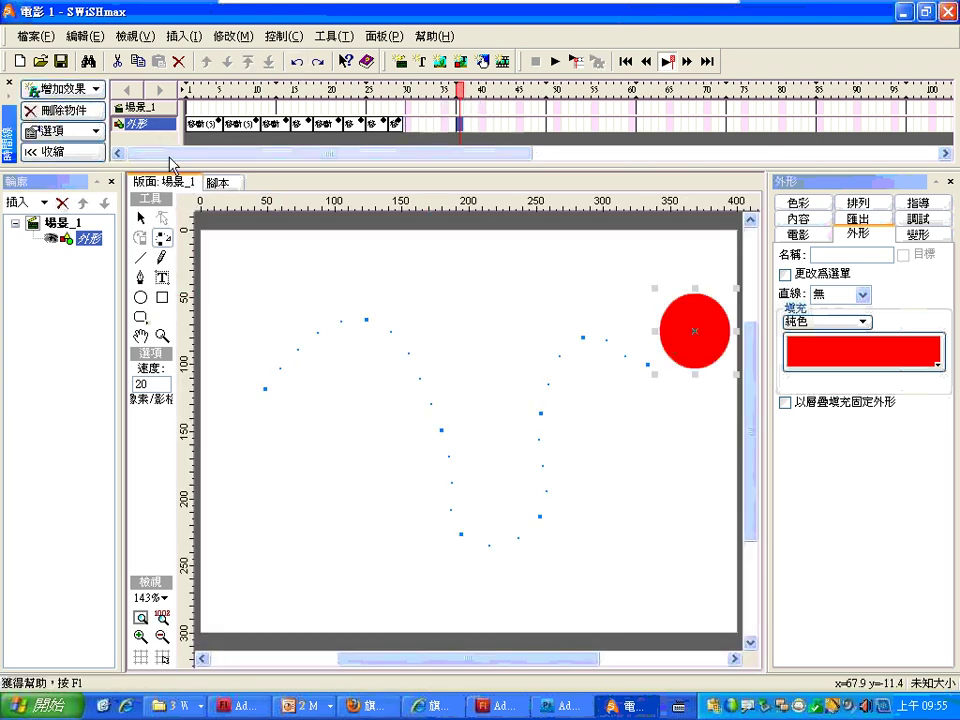
Delete the red circle and enter WELCOME as the content for a new text object.
{"action": "key", "text": "Delete"}
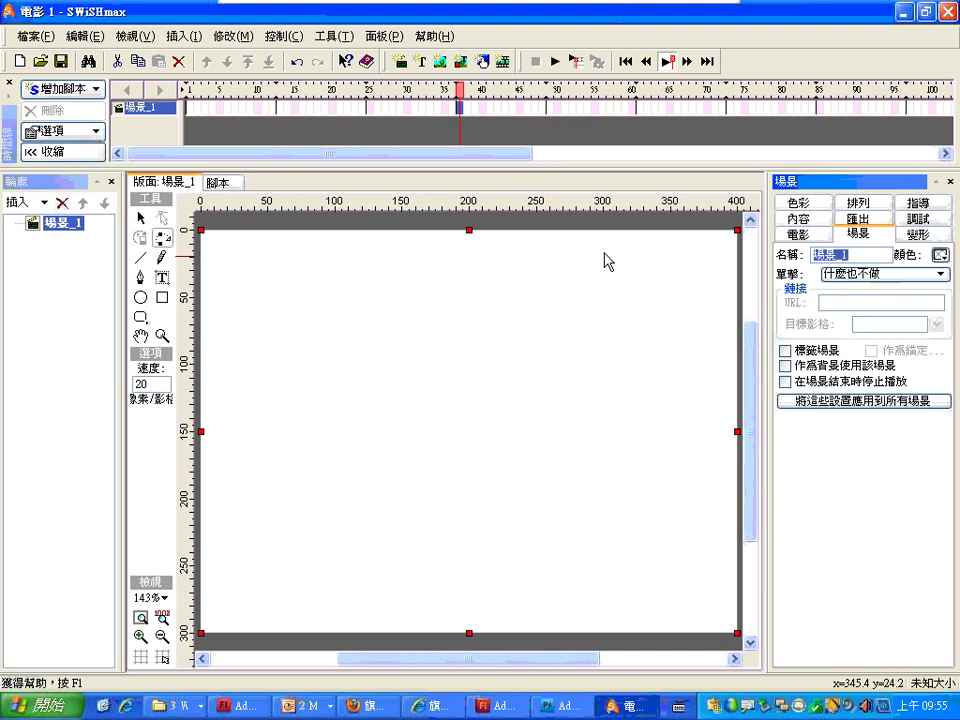
{"action": "left_click", "coordinate": [162, 277]}
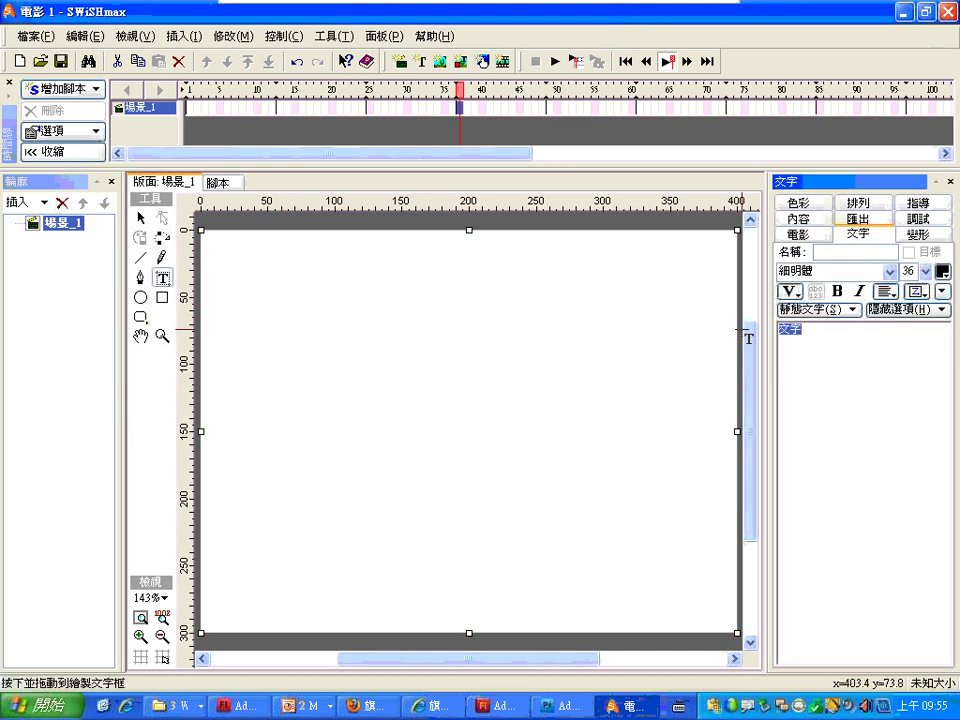
{"action": "type", "text": "WELCOME"}
Set the text font to Arial Black, temporarily un-maximizing the window to reach it, and place WELCOME near the middle of the stage.
{"action": "left_click", "coordinate": [888, 271]}
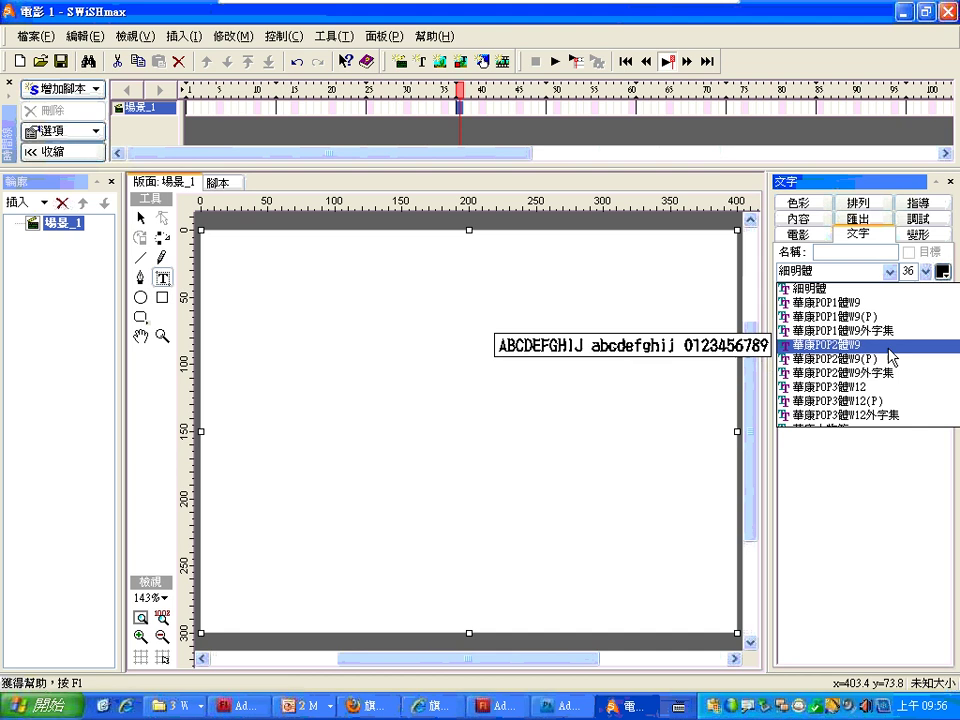
{"action": "scroll", "coordinate": [870, 350], "scroll_direction": "up", "scroll_amount": 3}
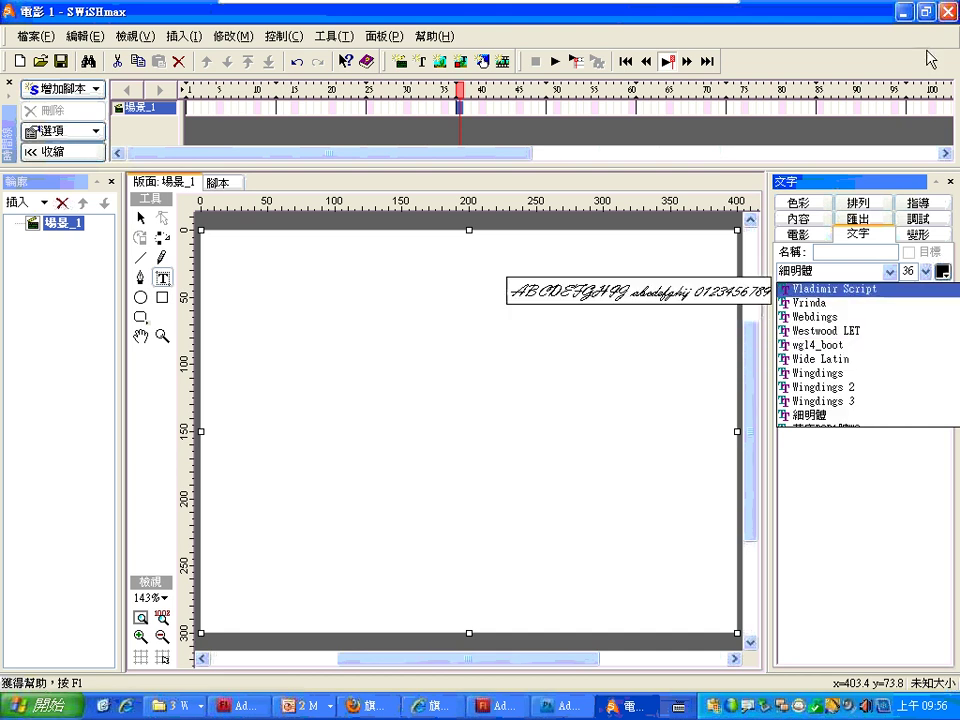
{"action": "left_click", "coordinate": [926, 11]}
{"action": "left_click", "coordinate": [926, 11]}
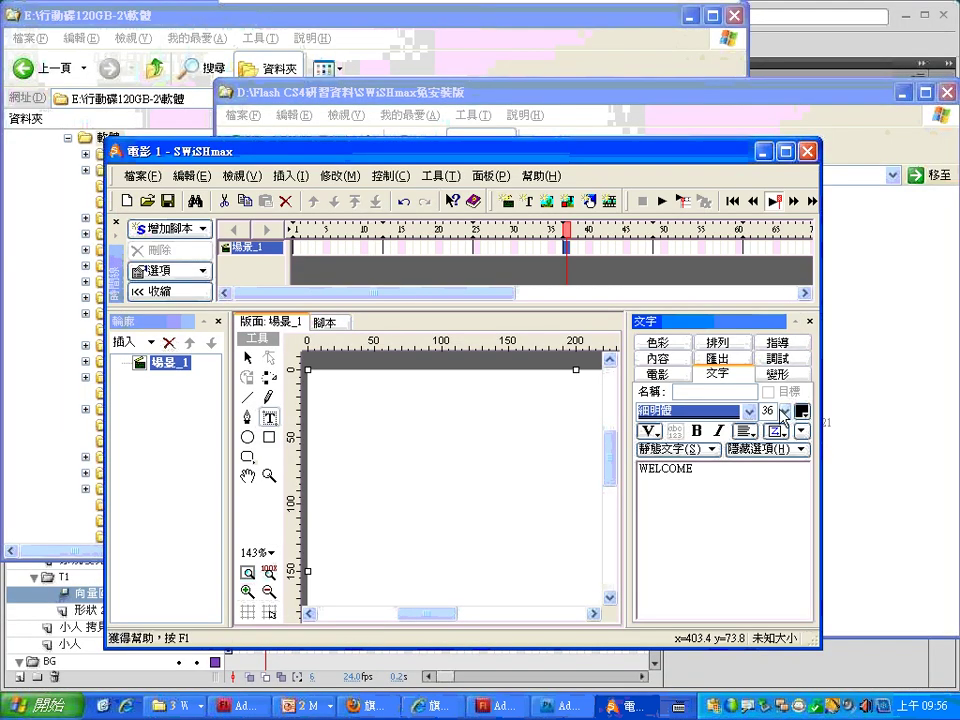
{"action": "left_click", "coordinate": [748, 411]}
{"action": "mouse_move", "coordinate": [849, 462]}
{"action": "left_mouse_down"}
{"action": "mouse_move", "coordinate": [845, 546]}
{"action": "mouse_move", "coordinate": [844, 439]}
{"action": "mouse_move", "coordinate": [843, 456]}
{"action": "left_mouse_up"}
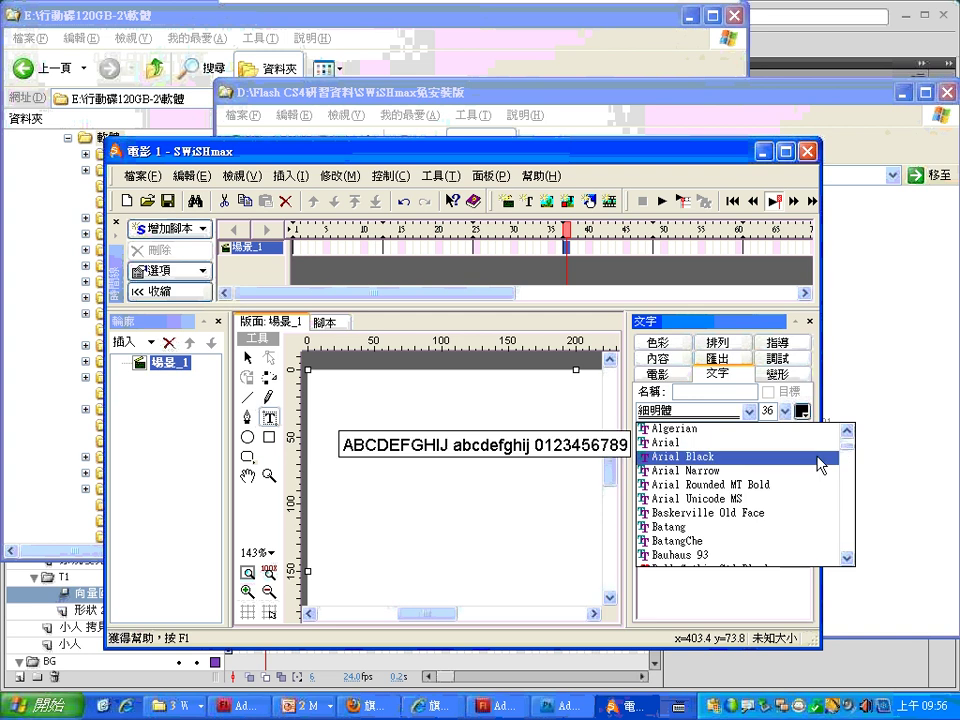
{"action": "left_click", "coordinate": [812, 457]}
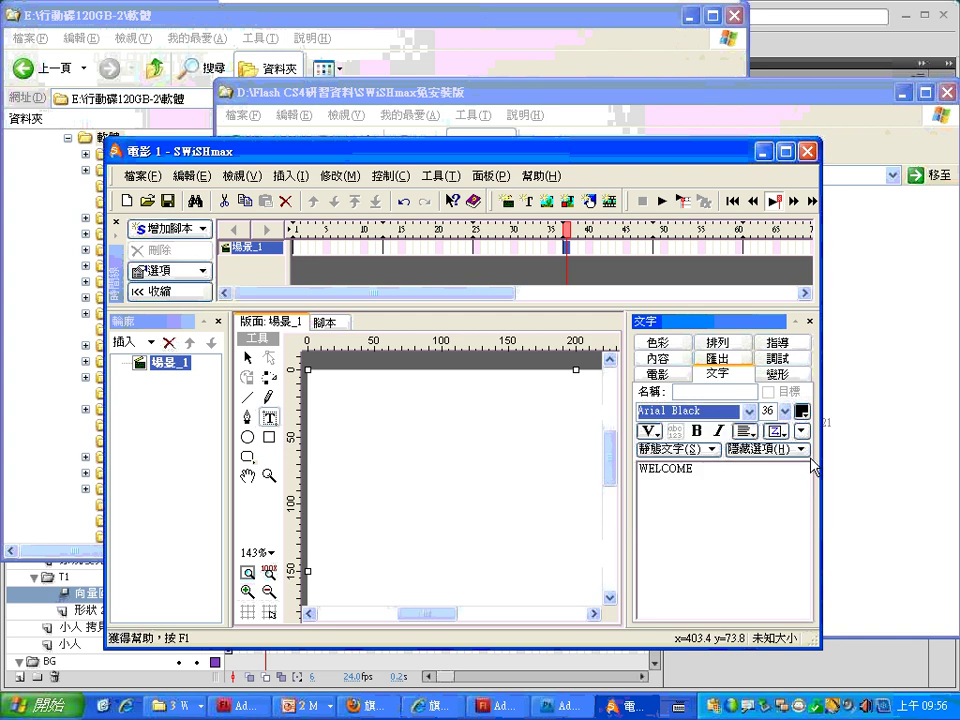
{"action": "left_click", "coordinate": [785, 151]}
{"action": "left_click", "coordinate": [362, 372]}
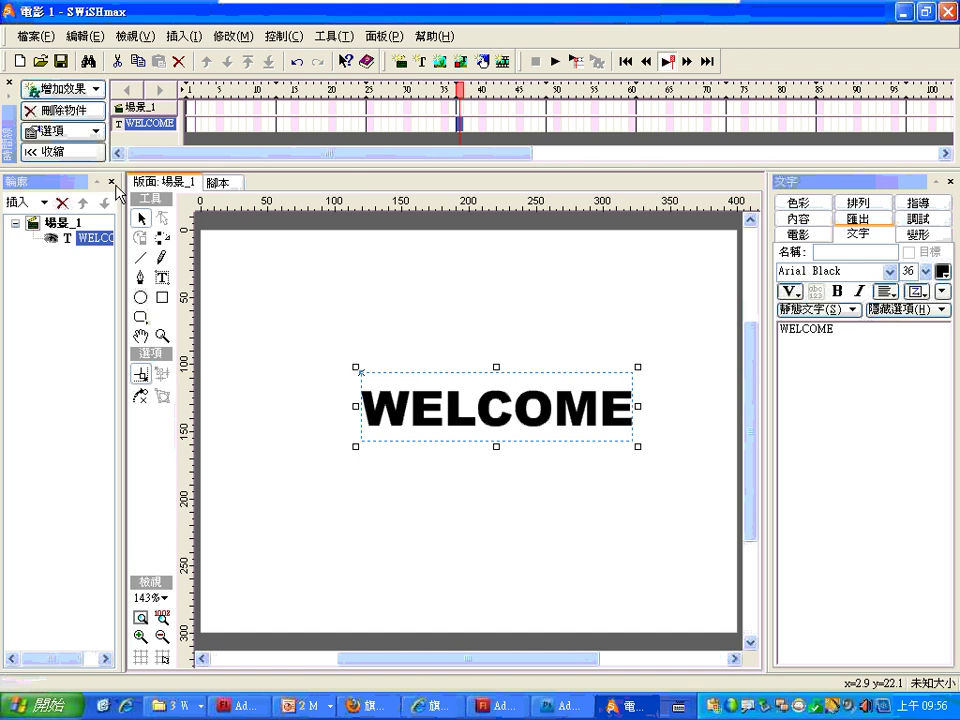
Apply the 比例字母 effect from the 01顯示到位置 group to WELCOME, starting at frame 1, and preview the movie.
{"action": "left_click", "coordinate": [85, 90]}
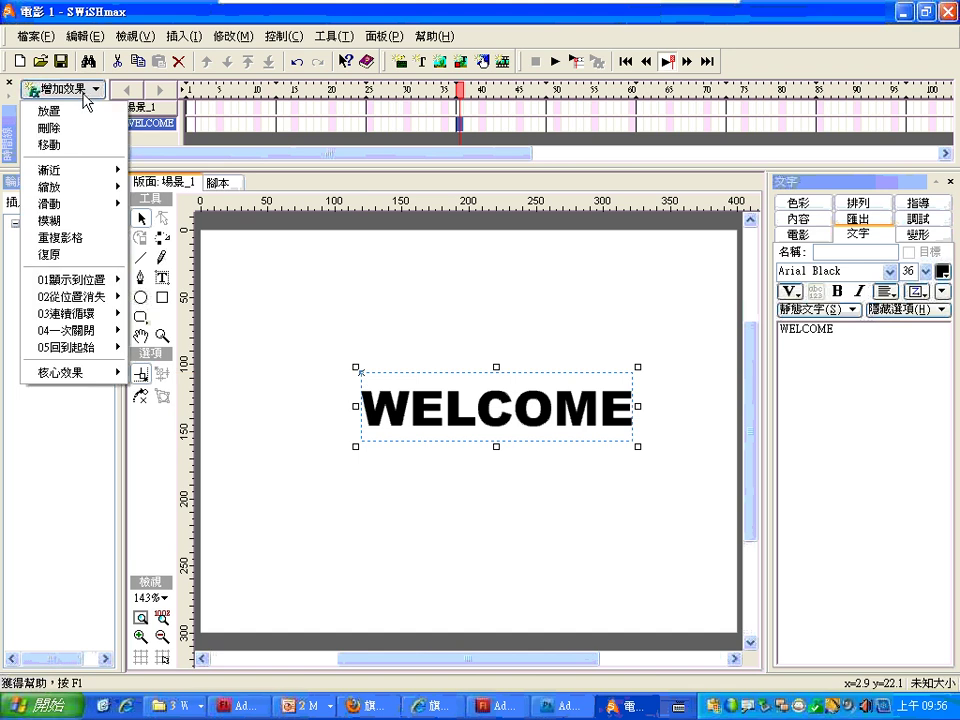
{"action": "mouse_move", "coordinate": [101, 284]}
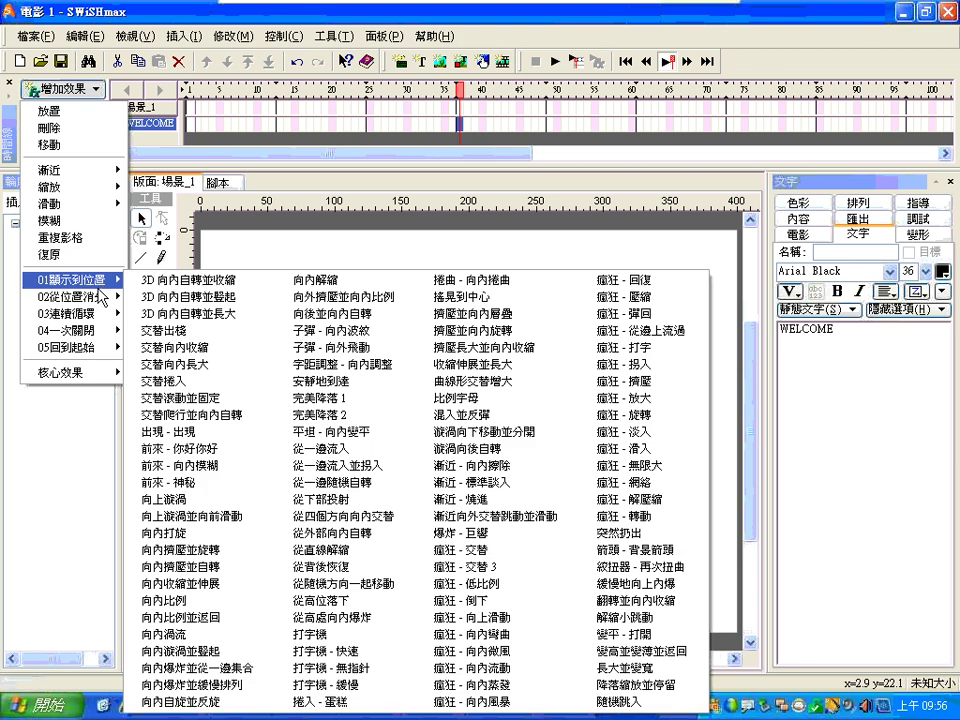
{"action": "mouse_move", "coordinate": [101, 350]}
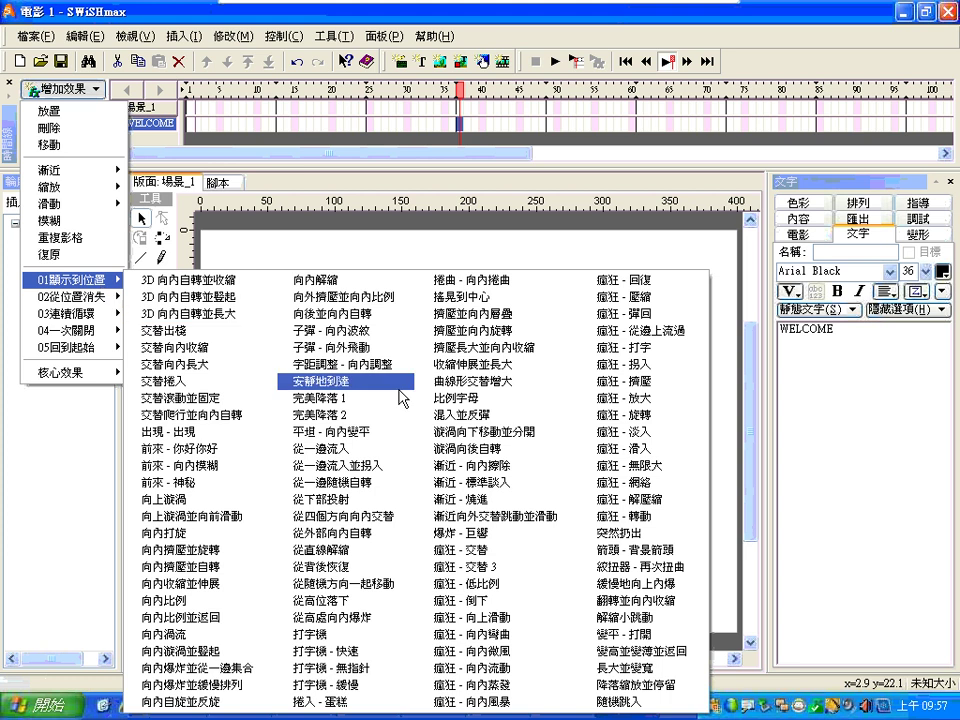
{"action": "left_click", "coordinate": [452, 381]}
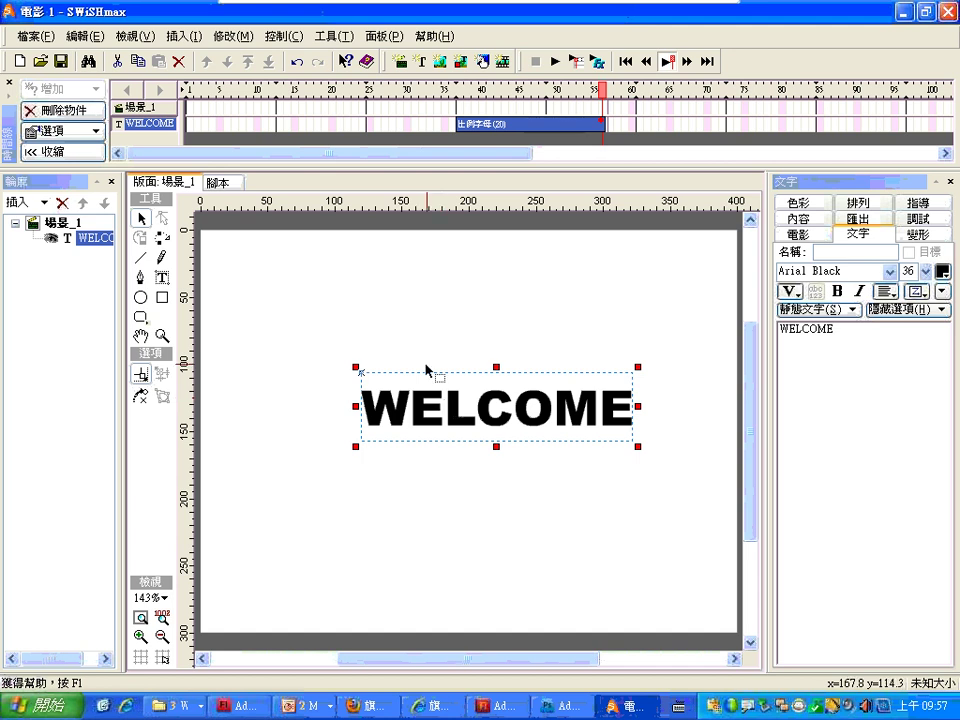
{"action": "left_click_drag", "start_coordinate": [528, 130], "coordinate": [262, 129]}
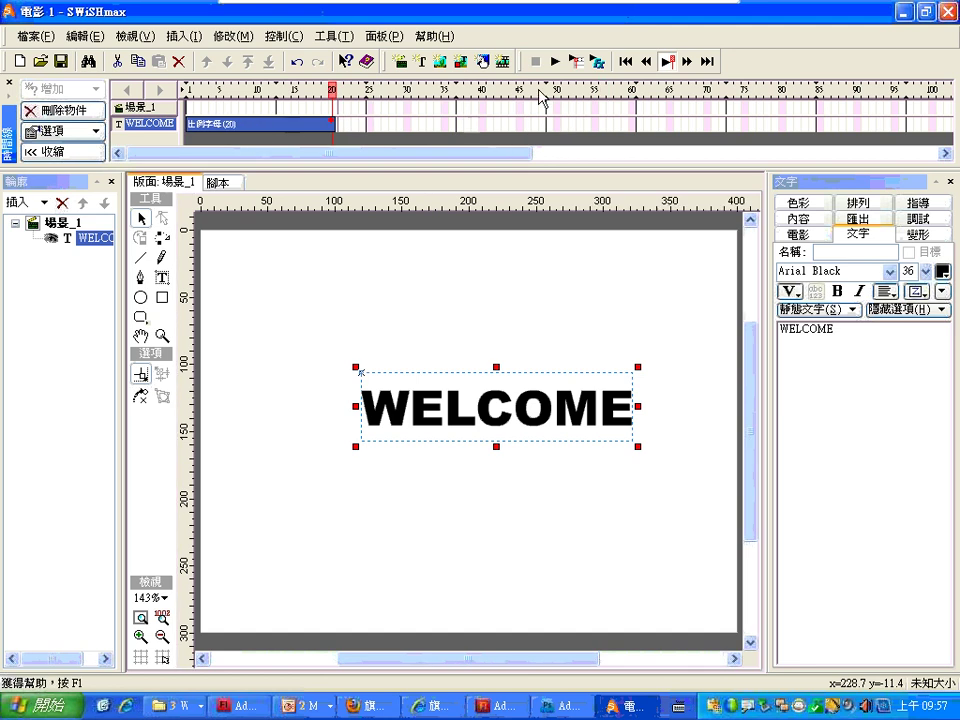
{"action": "left_click", "coordinate": [553, 63]}
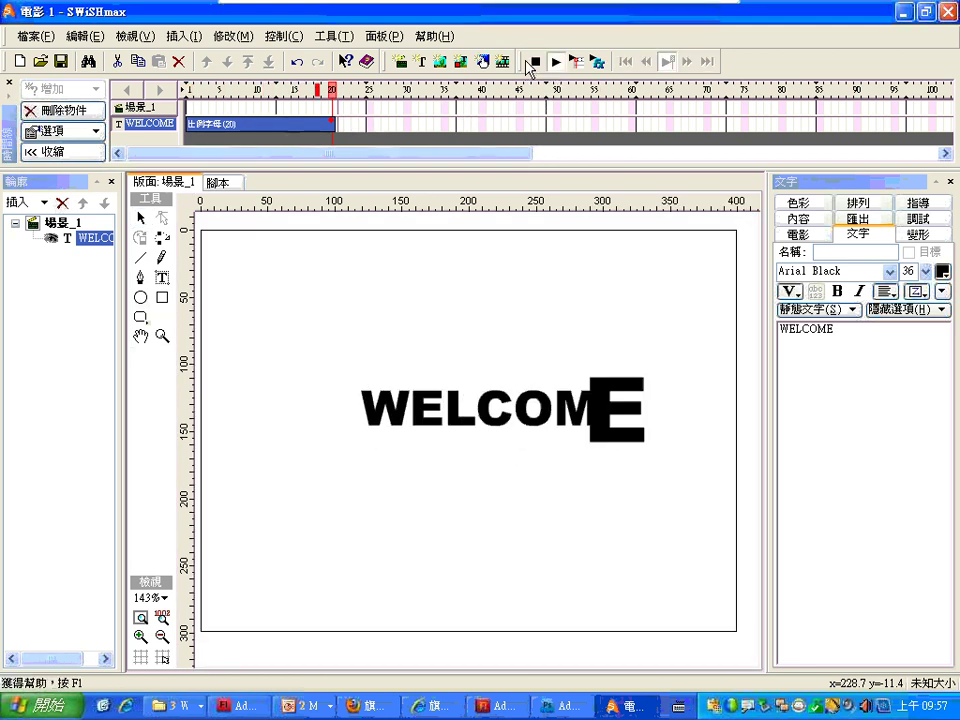
{"action": "left_click", "coordinate": [535, 62]}
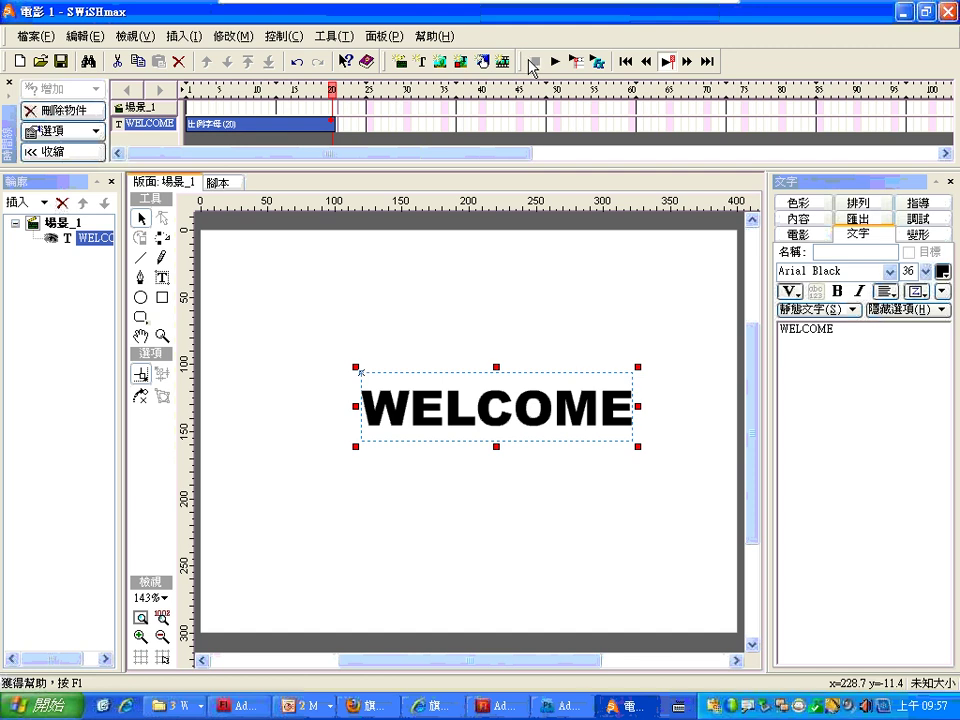
Set the 比例字母 effect's start spacing to 200%, scale to 600%, angle to 360° and Alpha to 0%, and preview the movie.
{"action": "double_click", "coordinate": [268, 129]}
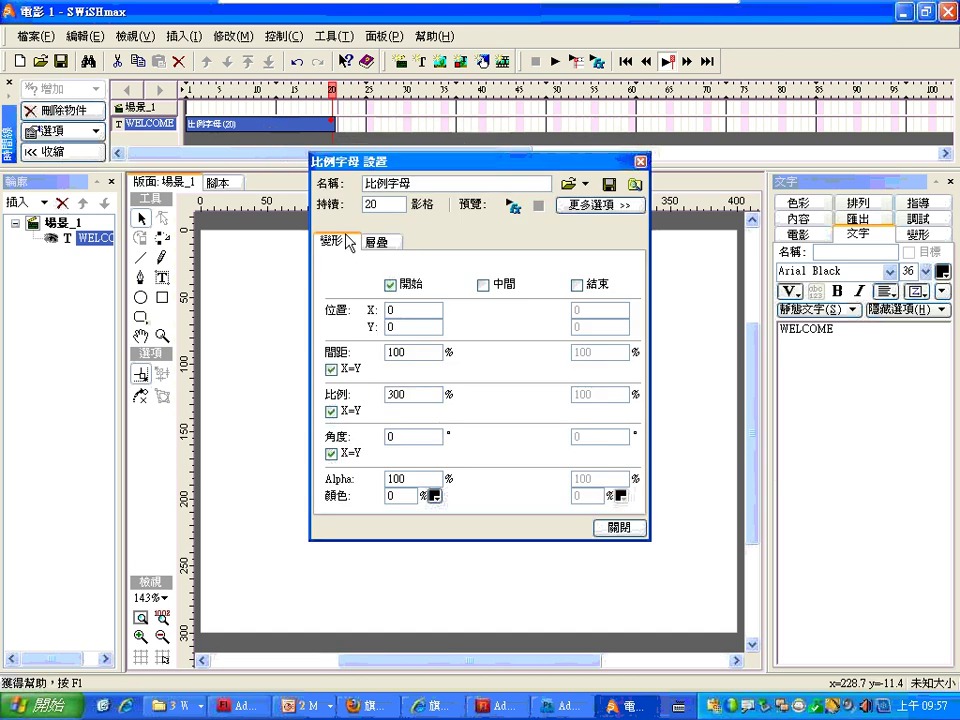
{"action": "double_click", "coordinate": [421, 352]}
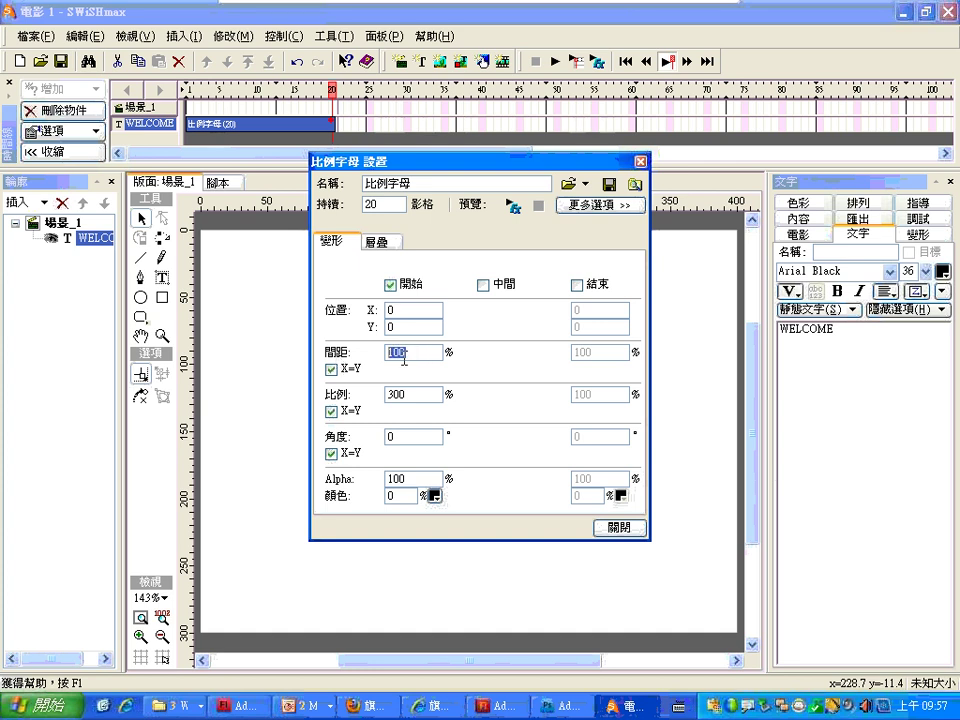
{"action": "type", "text": "200"}
{"action": "double_click", "coordinate": [410, 394]}
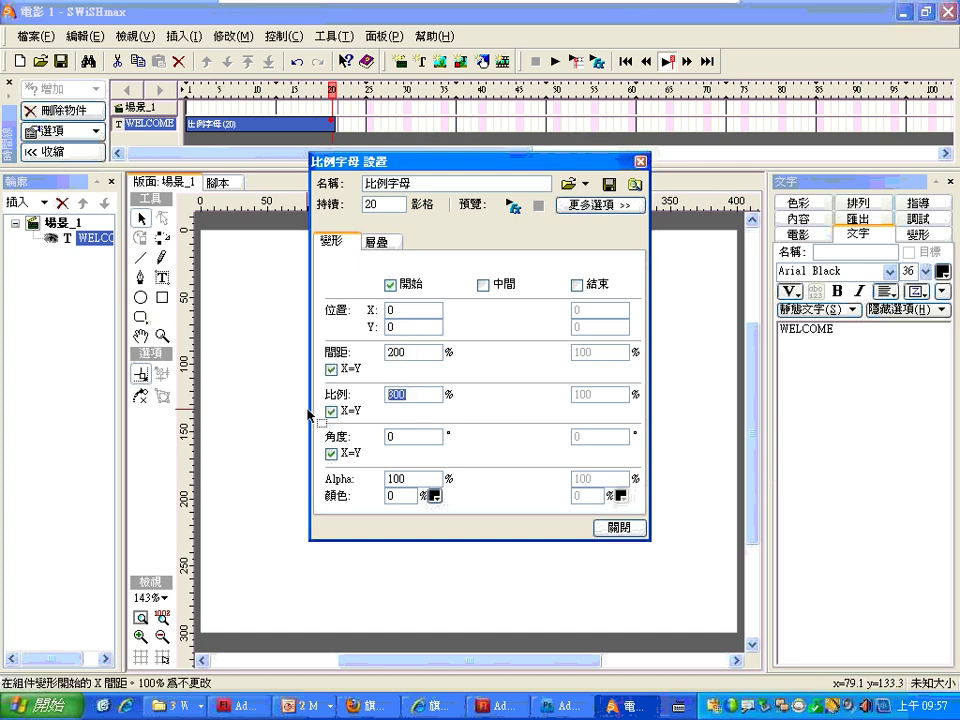
{"action": "type", "text": "600"}
{"action": "double_click", "coordinate": [392, 437]}
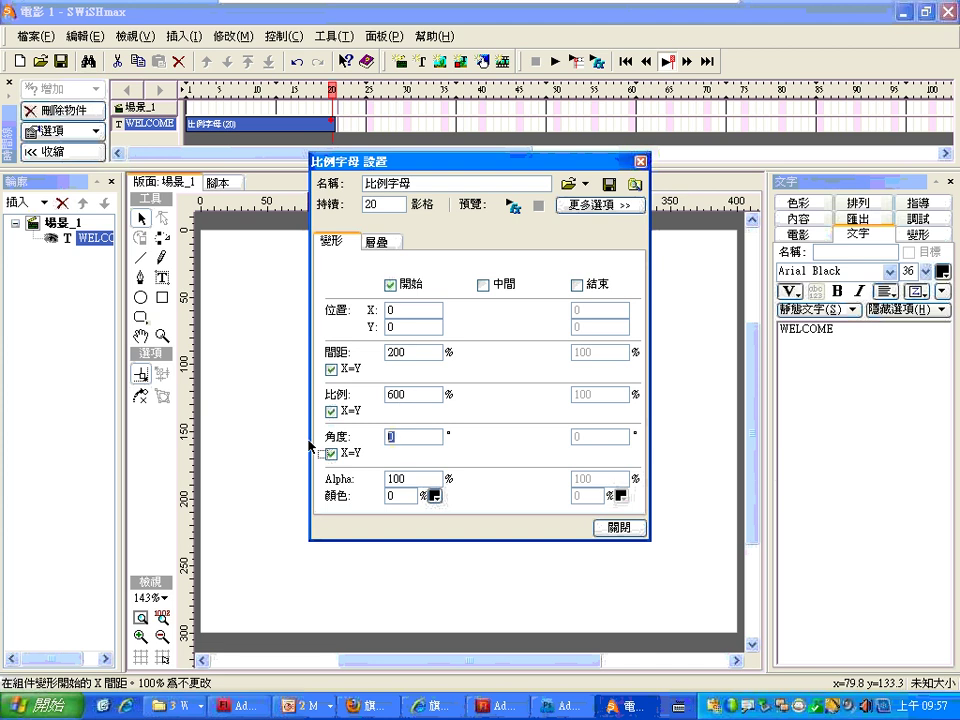
{"action": "type", "text": "360"}
{"action": "double_click", "coordinate": [400, 479]}
{"action": "type", "text": "0"}
{"action": "left_click", "coordinate": [640, 162]}
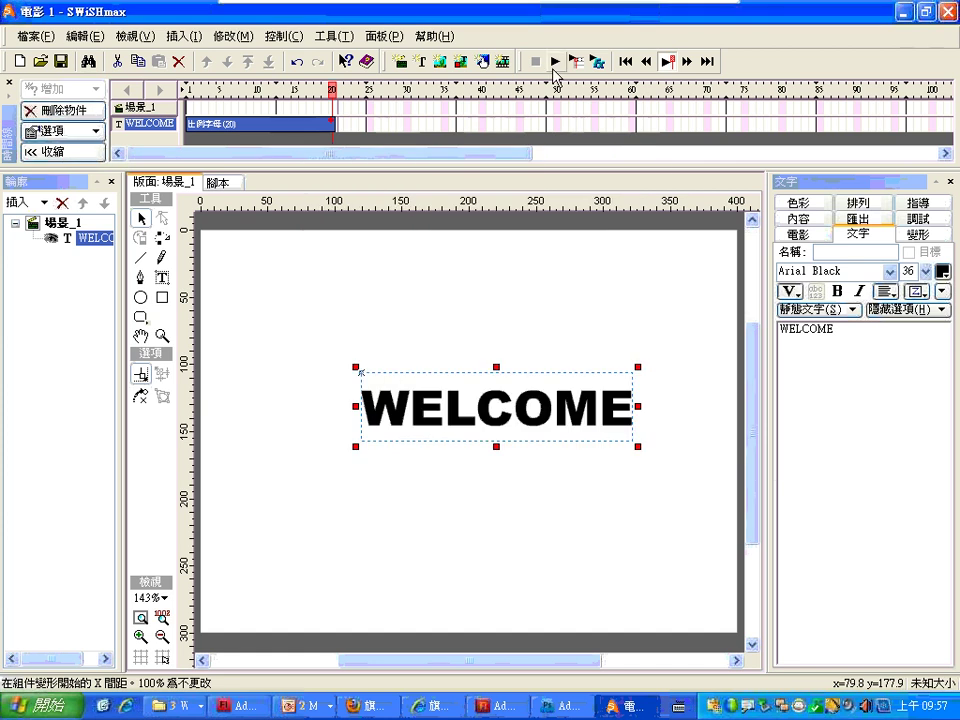
{"action": "left_click", "coordinate": [555, 63]}
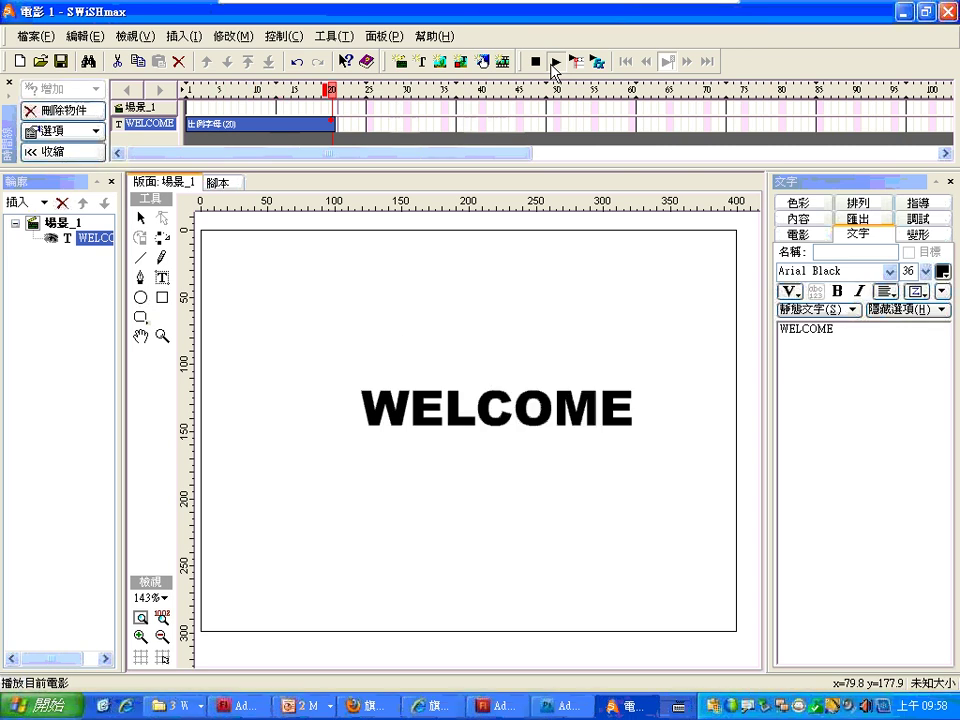
{"action": "left_click", "coordinate": [535, 63]}
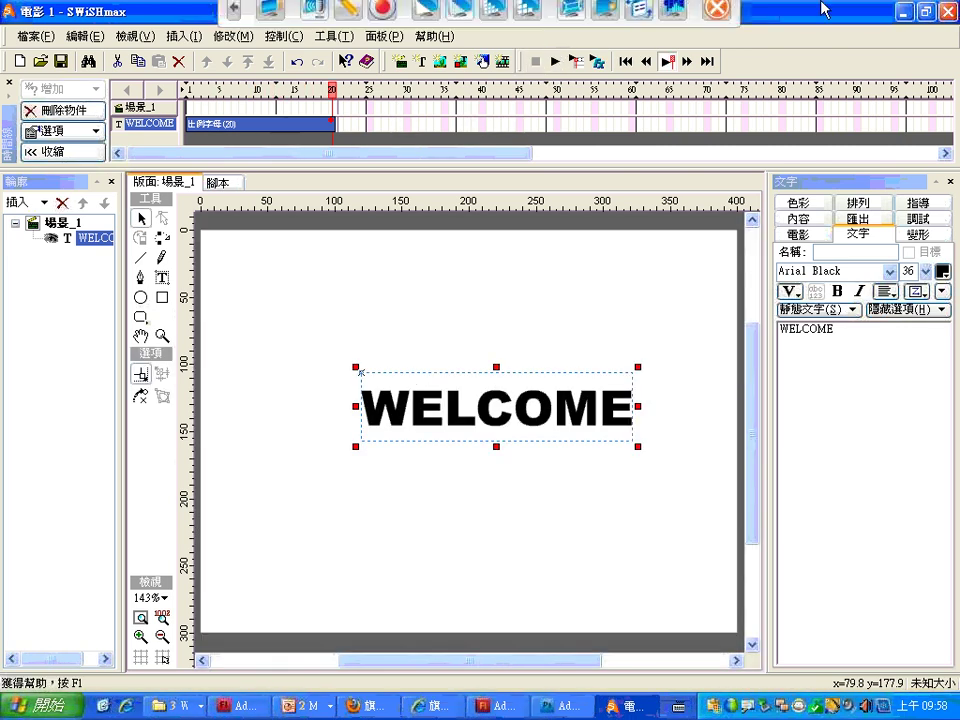
Minimize SWiSHmax, shift the SWiSHmax免安裝版 folder window slightly, and switch to the PowerPoint slide show of Flash課程講義.
{"action": "left_click", "coordinate": [907, 12]}
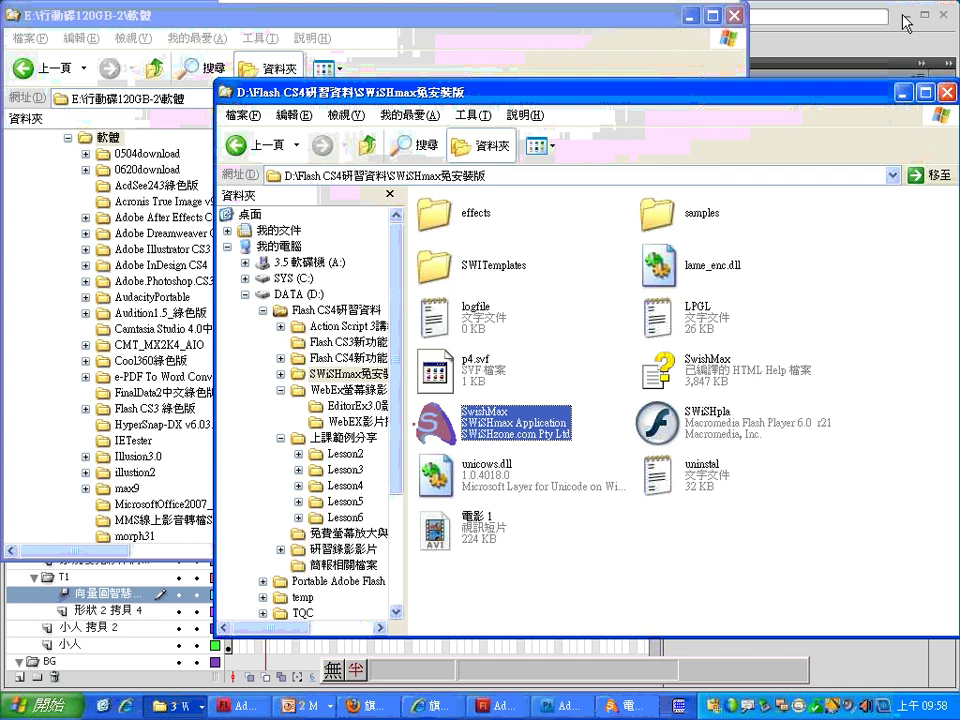
{"action": "left_click_drag", "start_coordinate": [705, 101], "coordinate": [689, 83]}
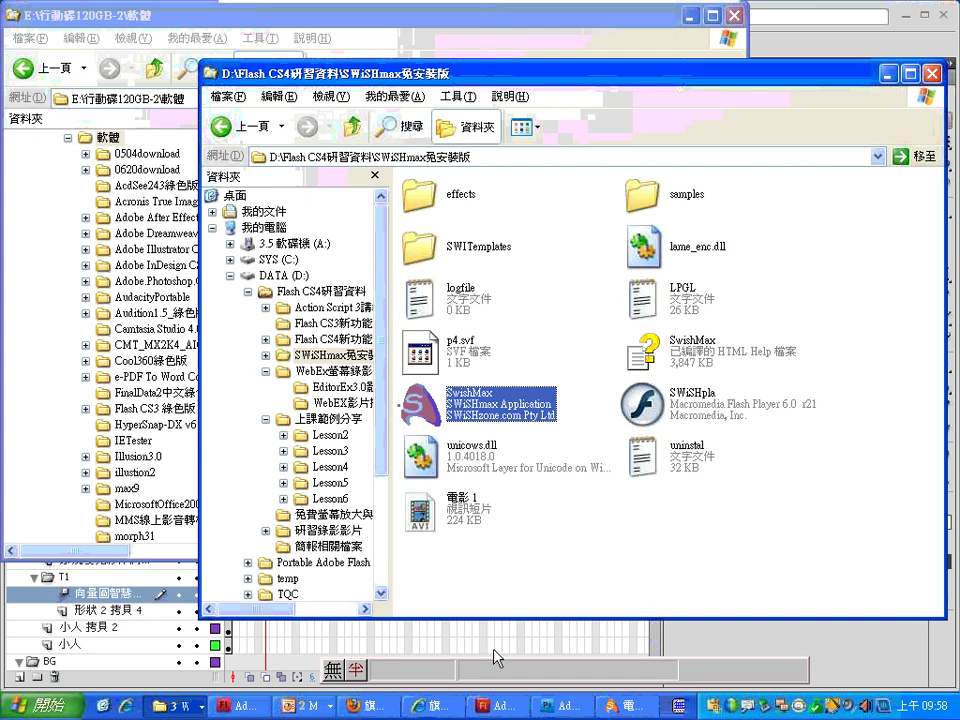
{"action": "left_click", "coordinate": [303, 706]}
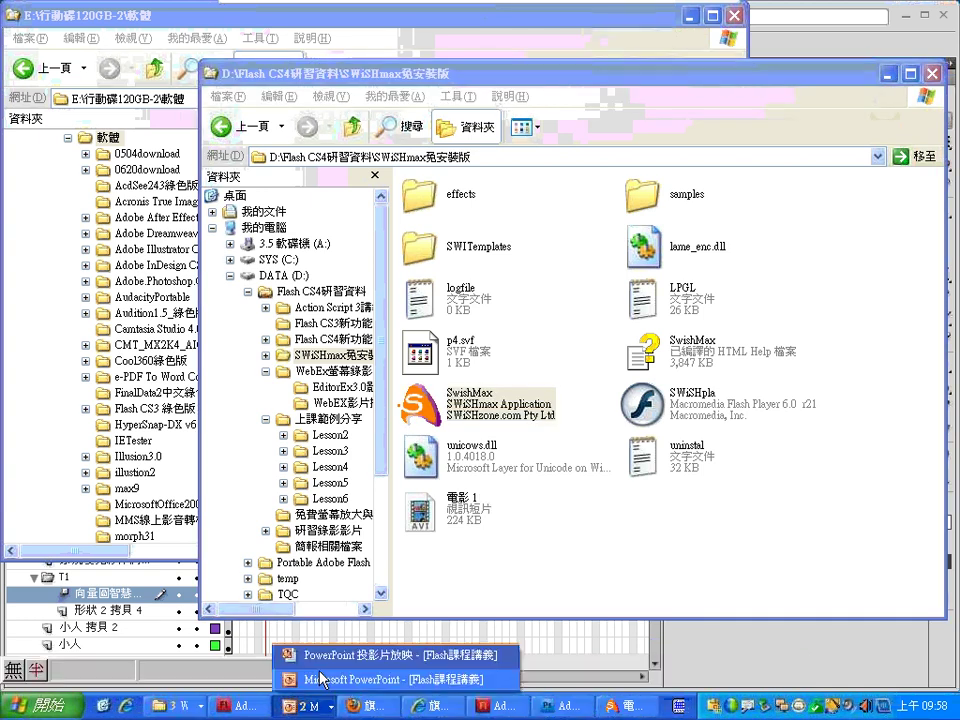
{"action": "left_click", "coordinate": [322, 679]}
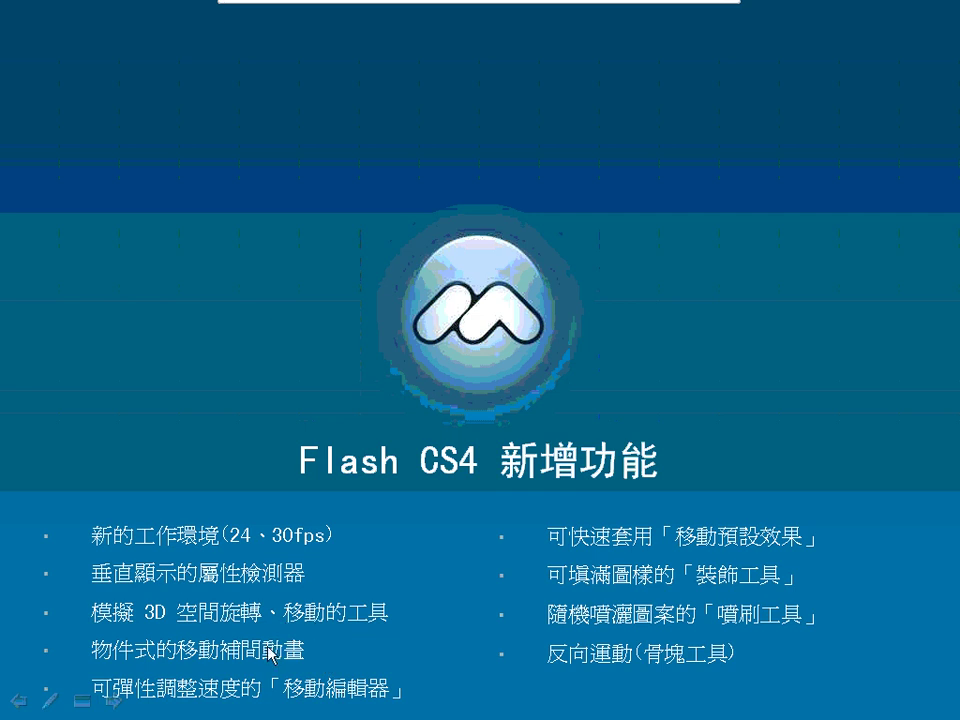
Switch from the slide show to the Flash window holding the T-shirt motion tween.
{"action": "key", "text": "alt+Tab"}
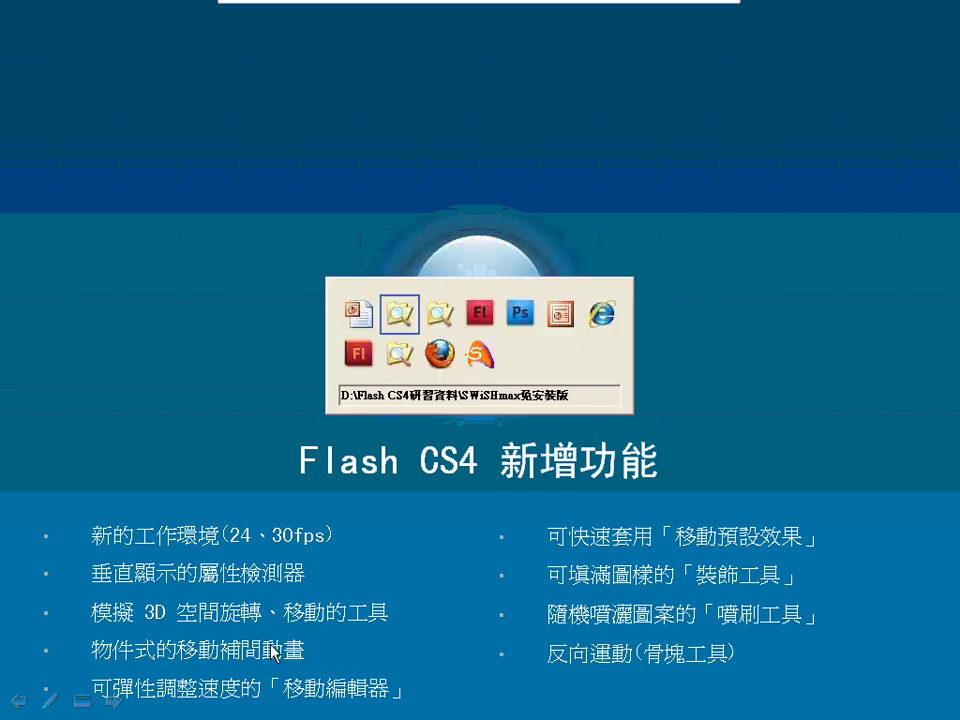
{"action": "key", "text": "Tab"}
{"action": "key", "text": "Tab"}
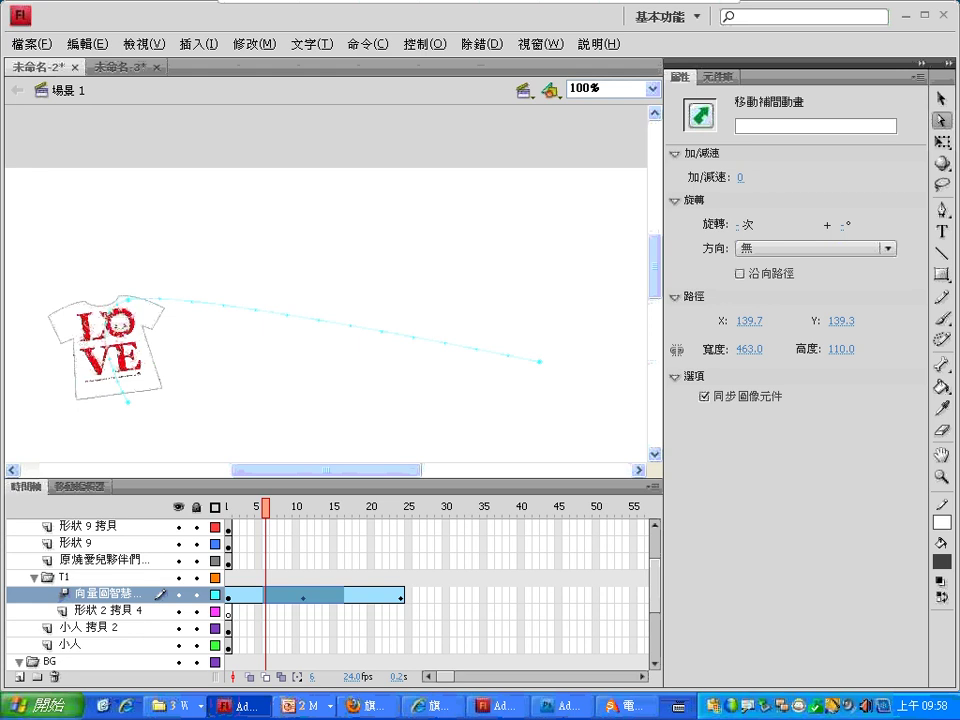
Switch to the PowerPoint editing window of the Flash課程講義 presentation.
{"action": "left_click", "coordinate": [315, 707]}
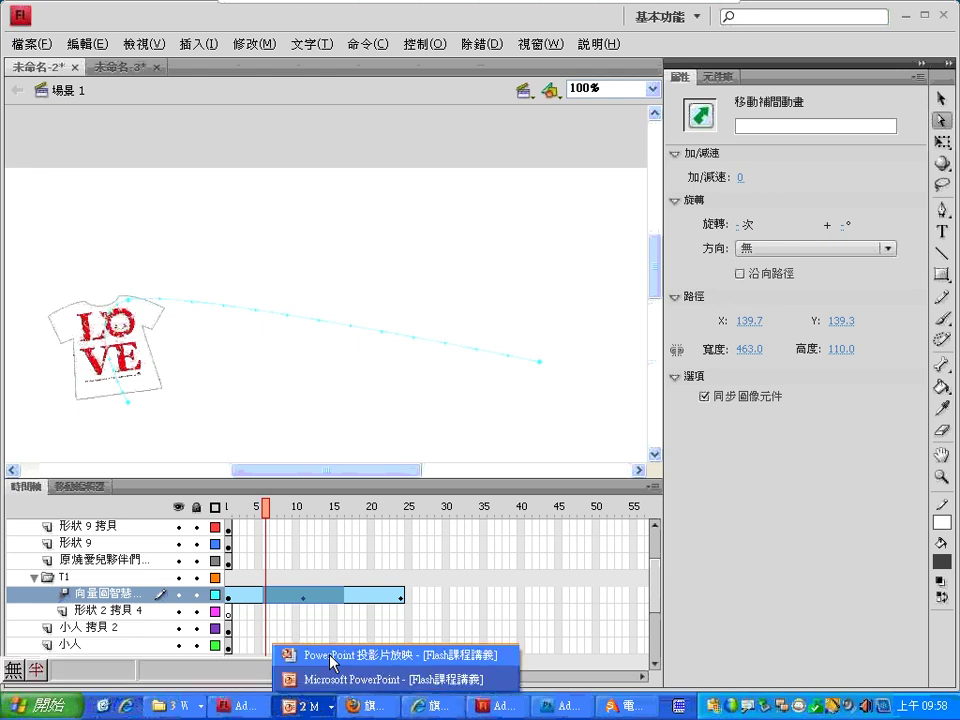
{"action": "left_click", "coordinate": [332, 658]}
{"action": "left_click", "coordinate": [332, 662]}
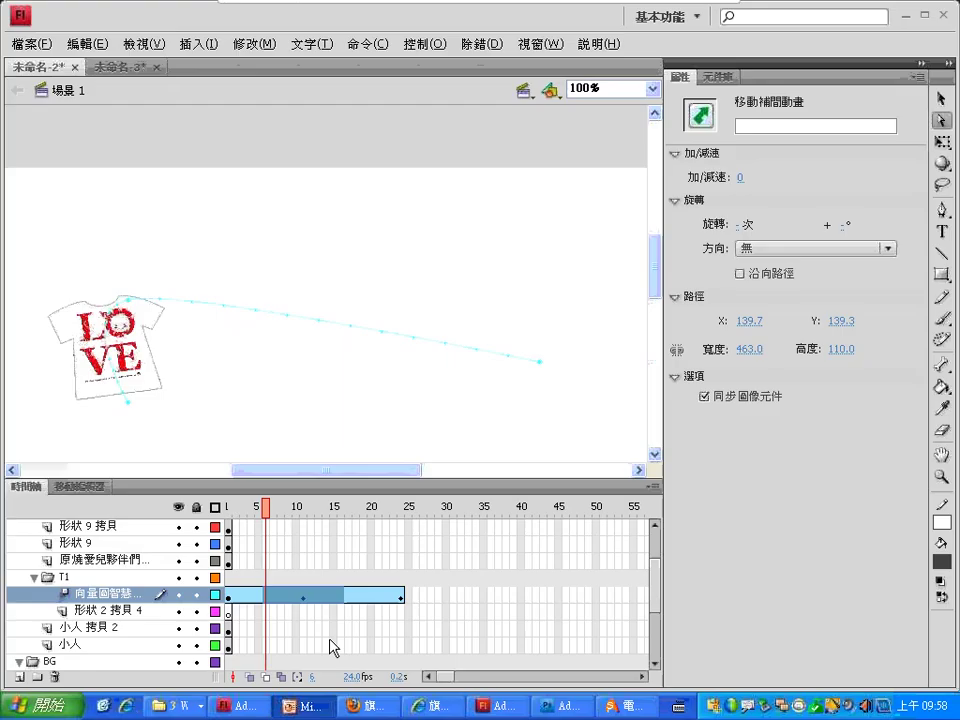
{"action": "left_click", "coordinate": [314, 709]}
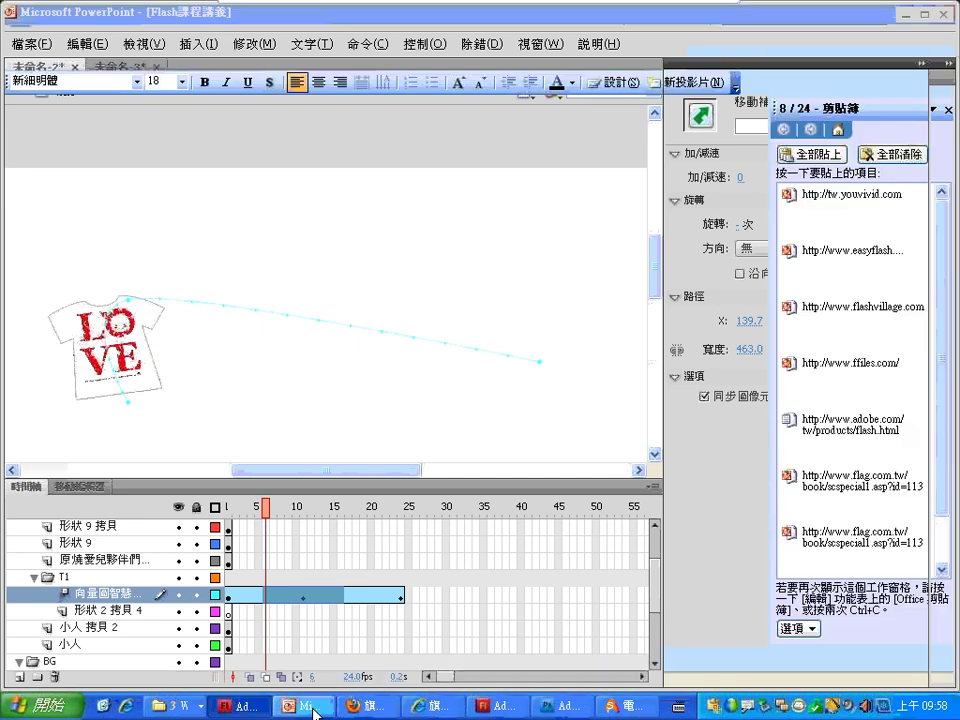
{"action": "left_click", "coordinate": [313, 706]}
{"action": "left_click", "coordinate": [314, 710]}
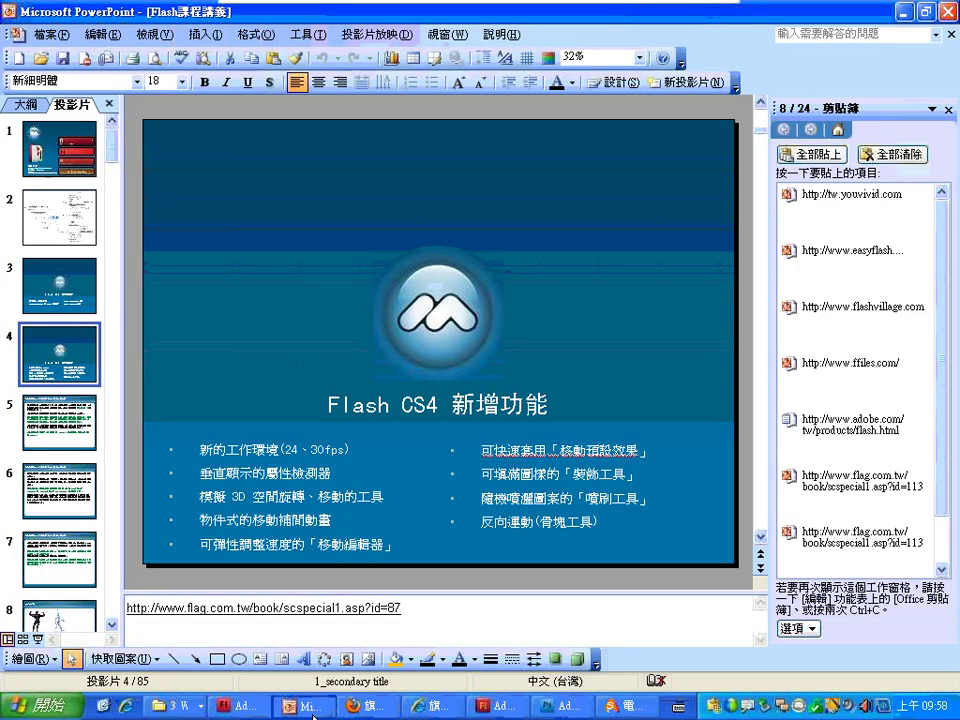
Browse the slide thumbnails and display slide 18, Flash 的多媒體世界, and slide 25, Flash 動畫首部曲.
{"action": "left_click", "coordinate": [113, 420]}
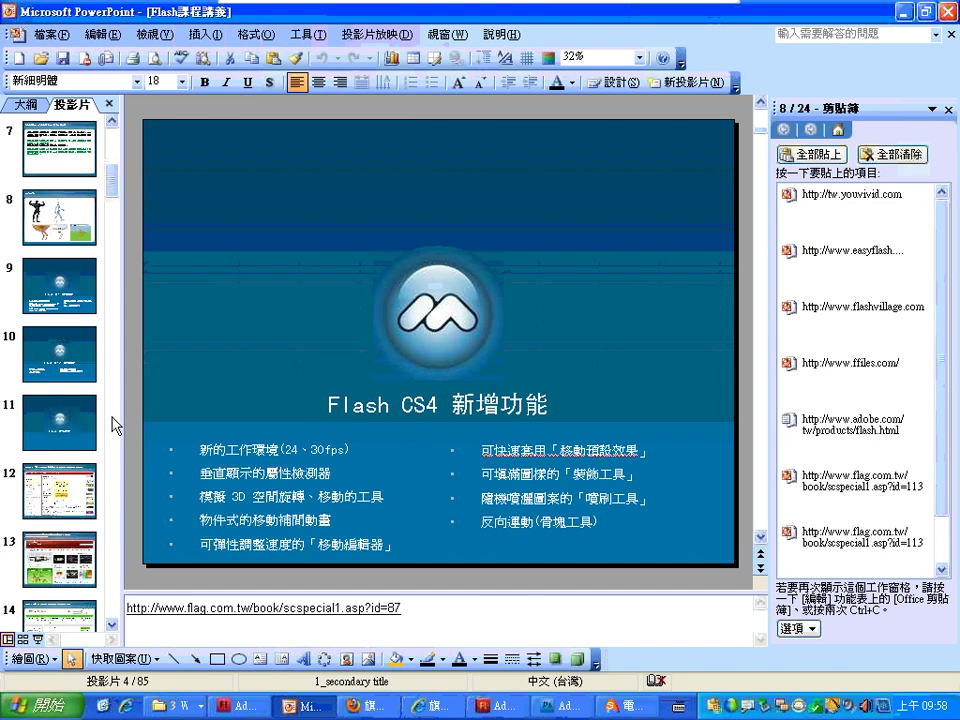
{"action": "left_click", "coordinate": [113, 420]}
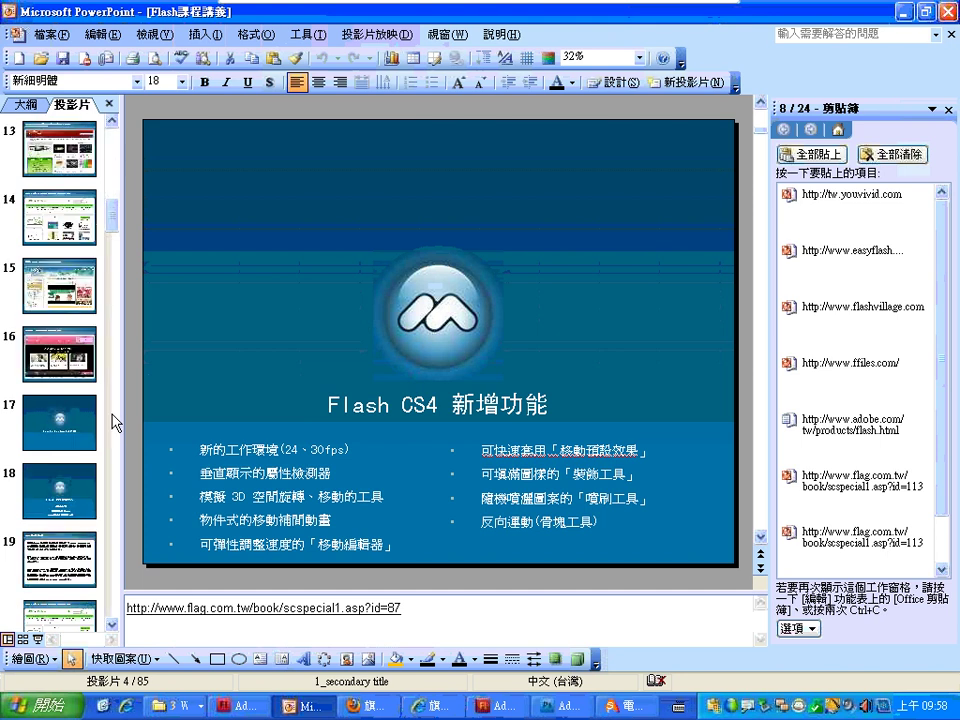
{"action": "left_click", "coordinate": [98, 500]}
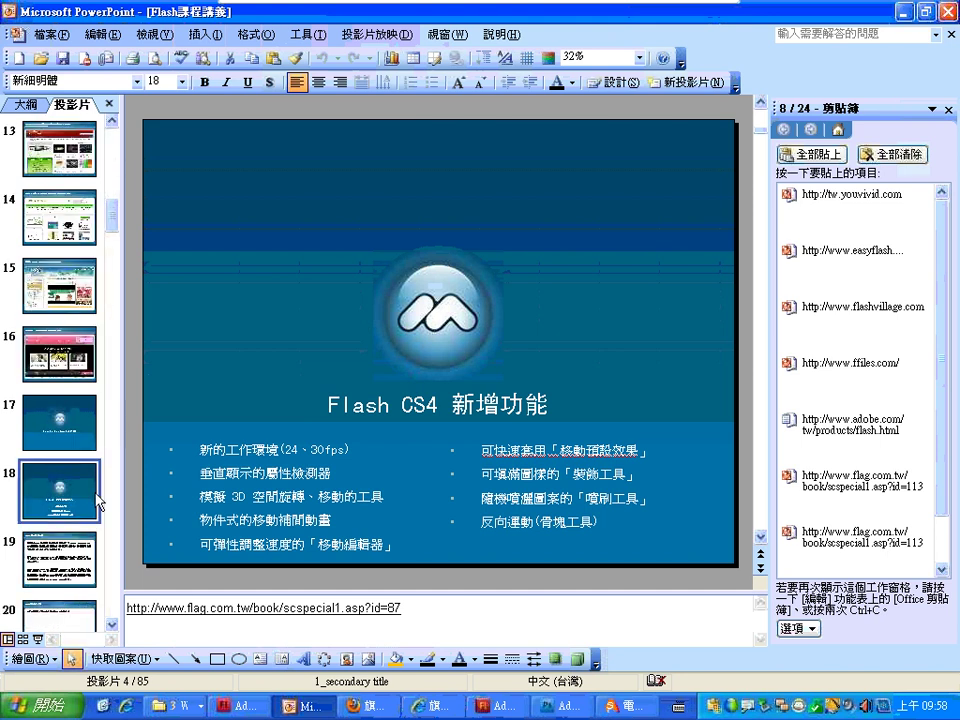
{"action": "scroll", "coordinate": [97, 495], "scroll_direction": "down", "scroll_amount": 5}
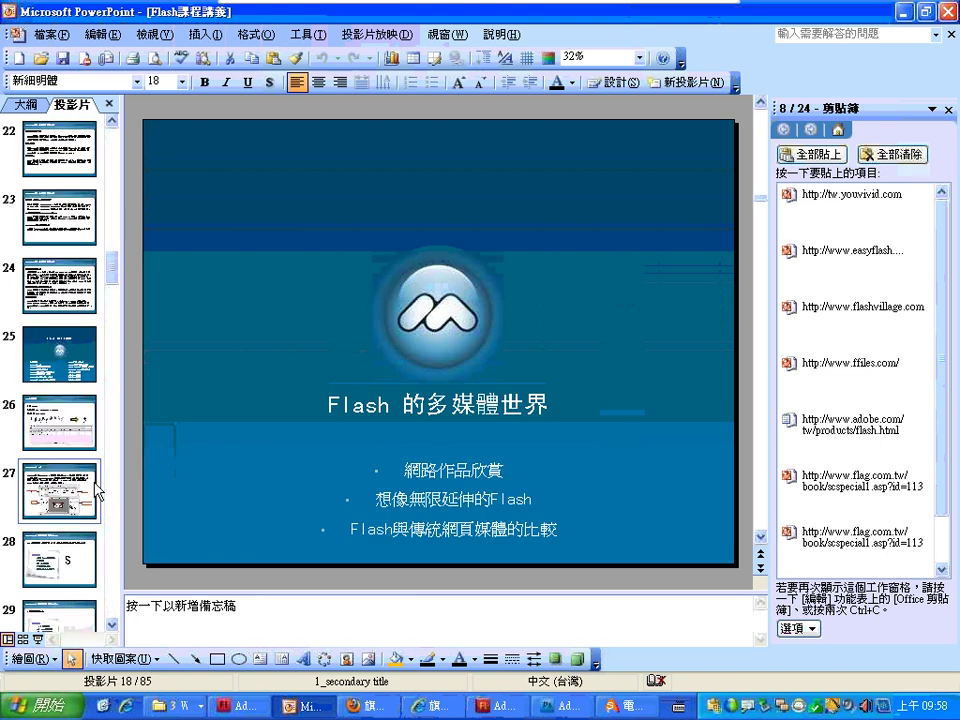
{"action": "left_click", "coordinate": [57, 333]}
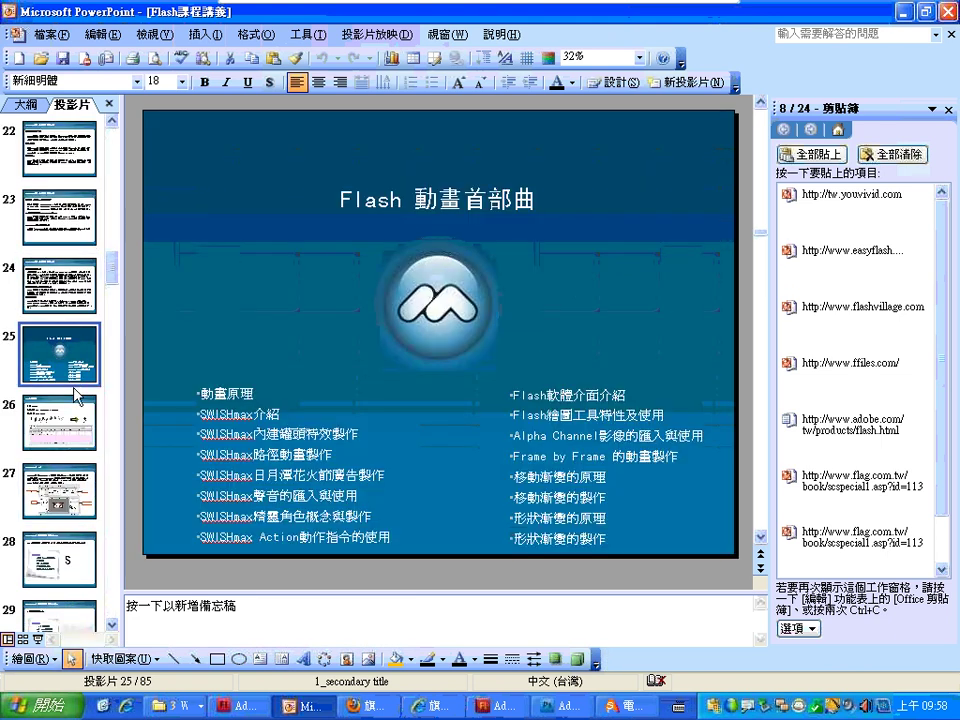
Look through the slides after Flash 動畫首部曲 and display slide 41, 2-13.移動補間動畫原理.
{"action": "scroll", "coordinate": [78, 396], "scroll_direction": "down", "scroll_amount": 8}
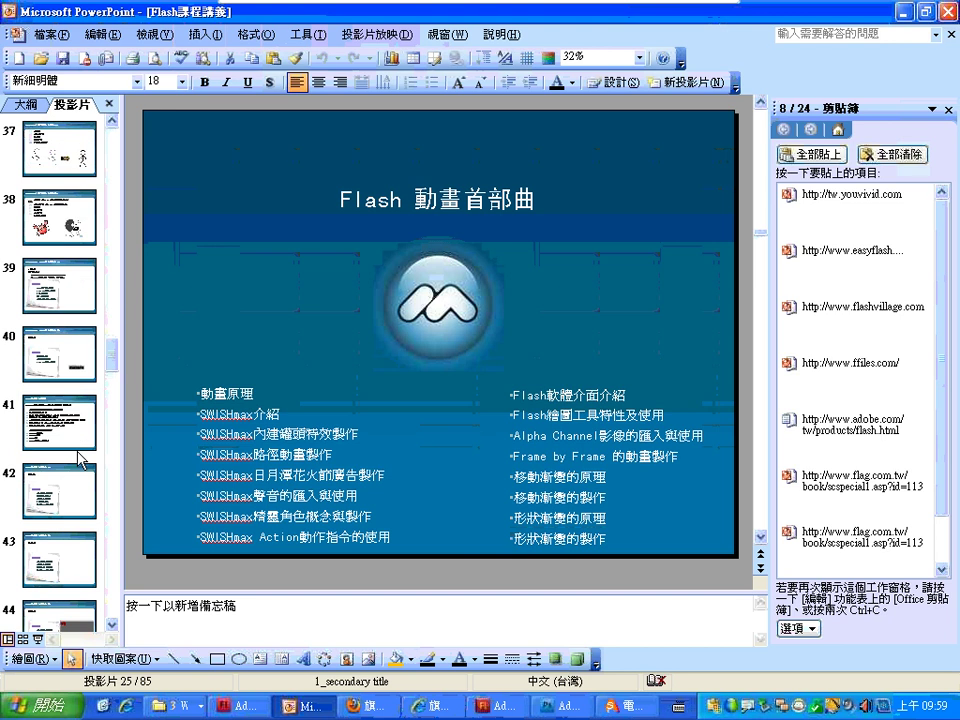
{"action": "scroll", "coordinate": [81, 461], "scroll_direction": "down", "scroll_amount": 8}
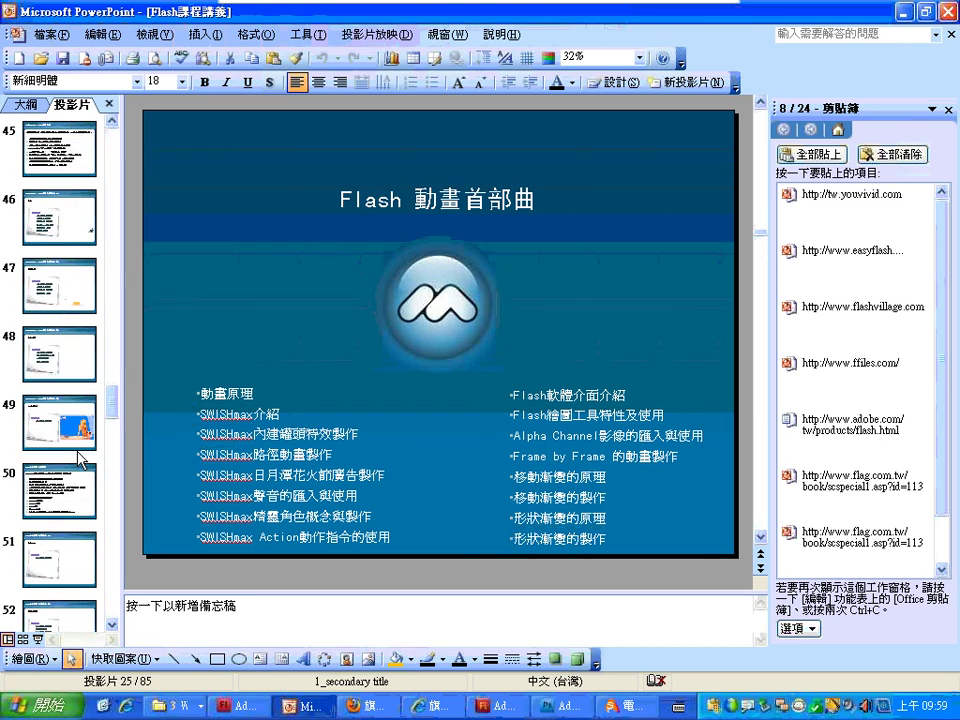
{"action": "scroll", "coordinate": [81, 459], "scroll_direction": "down", "scroll_amount": 3}
{"action": "scroll", "coordinate": [78, 459], "scroll_direction": "up", "scroll_amount": 7}
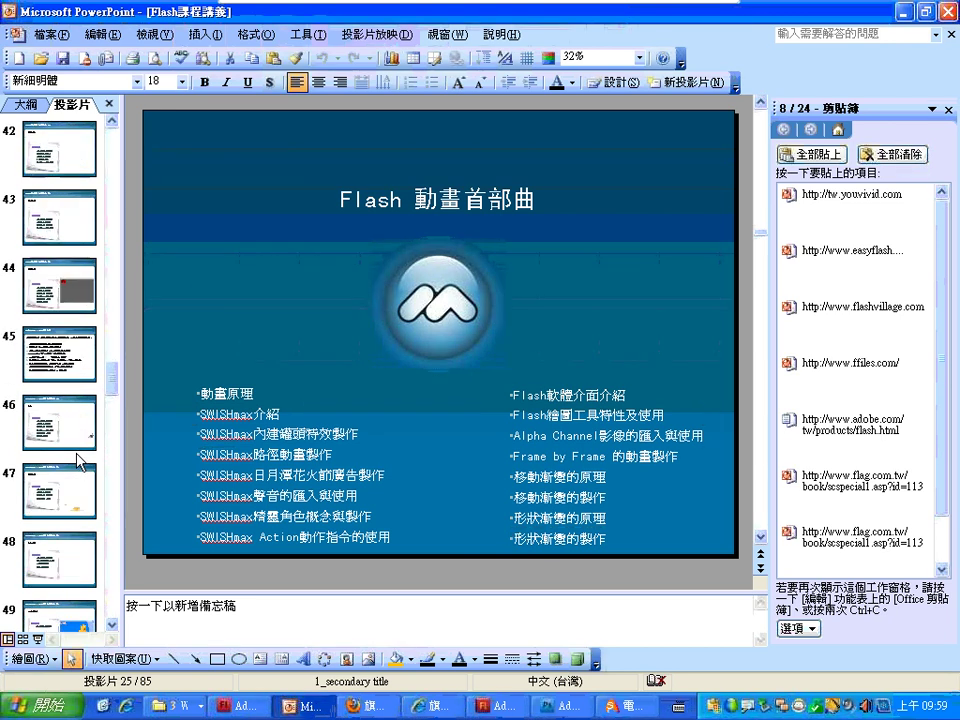
{"action": "left_click", "coordinate": [78, 562]}
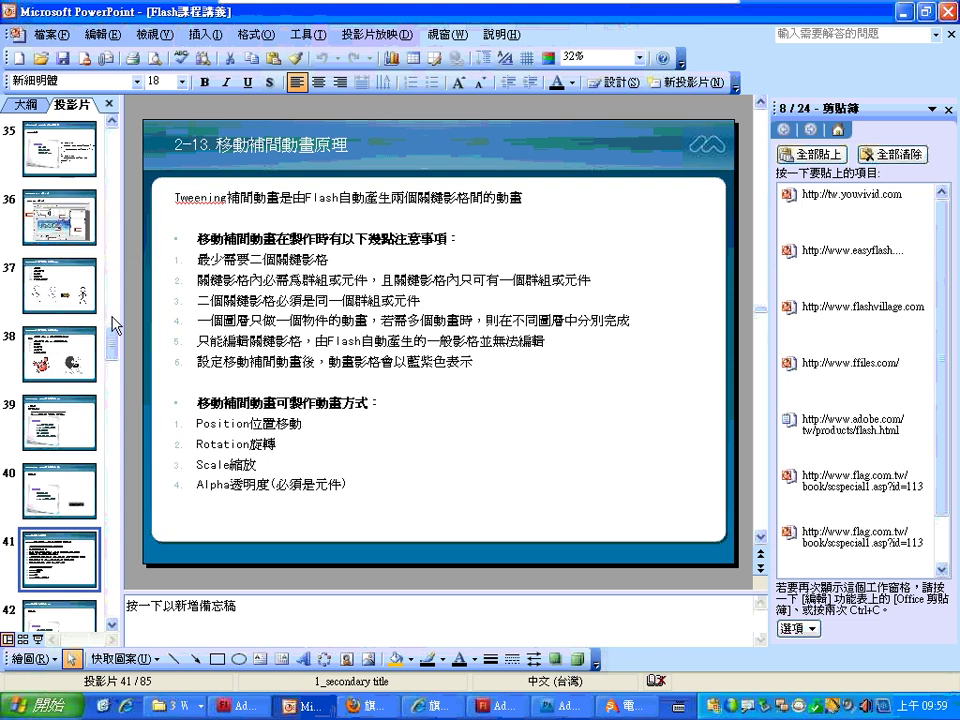
View slide 37 on the Flash drawing tools, select slide 39, run the slide show from slide 1 and exit it.
{"action": "left_click", "coordinate": [55, 274]}
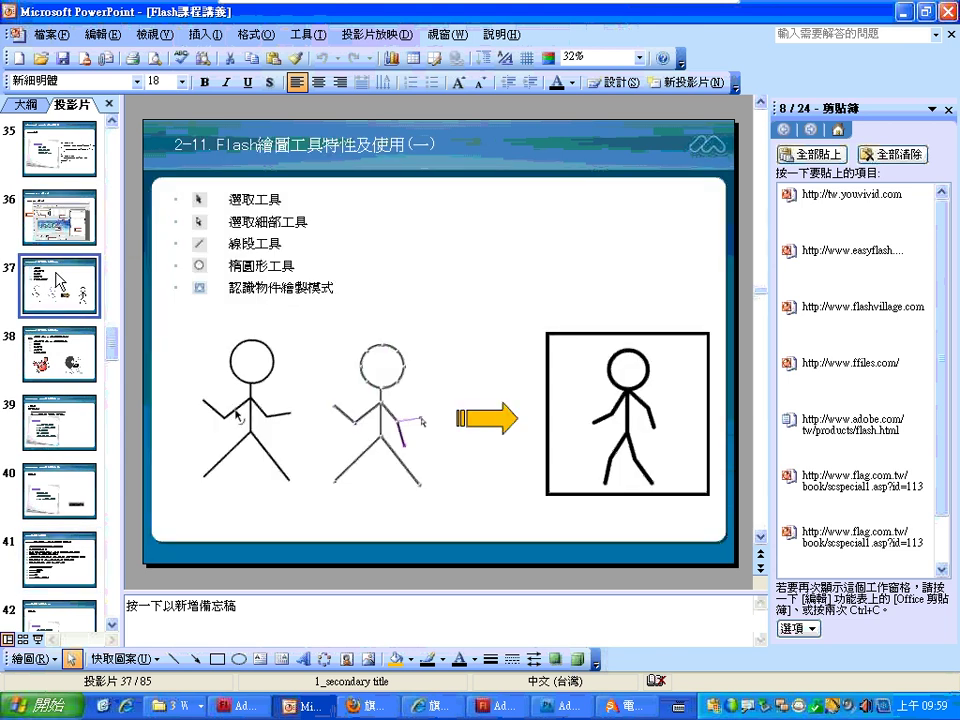
{"action": "left_click", "coordinate": [64, 433]}
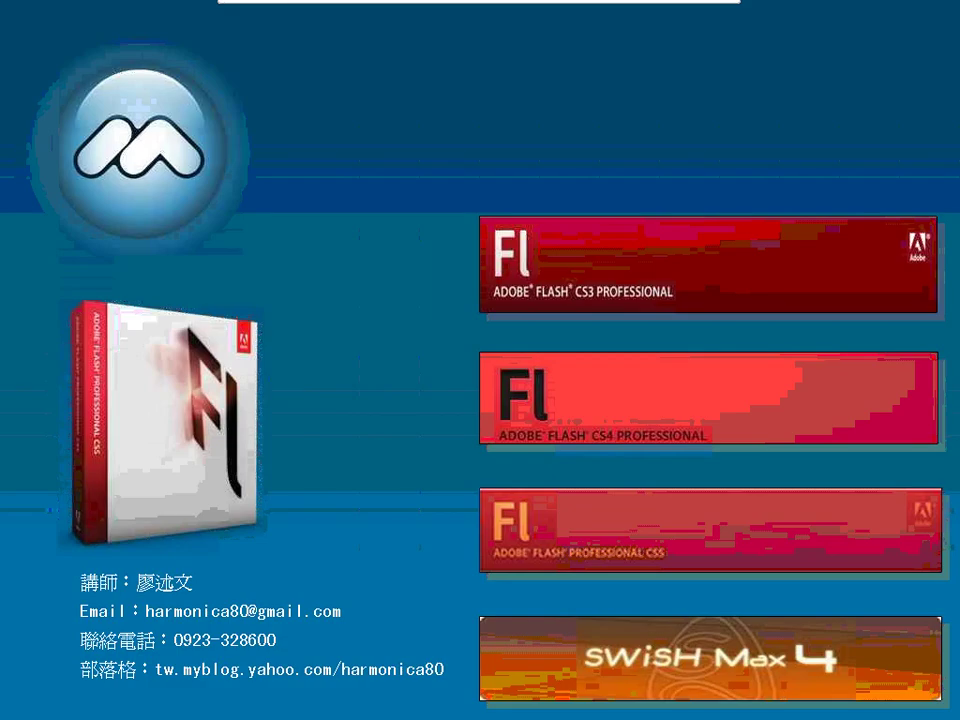
{"action": "key", "text": "Escape"}
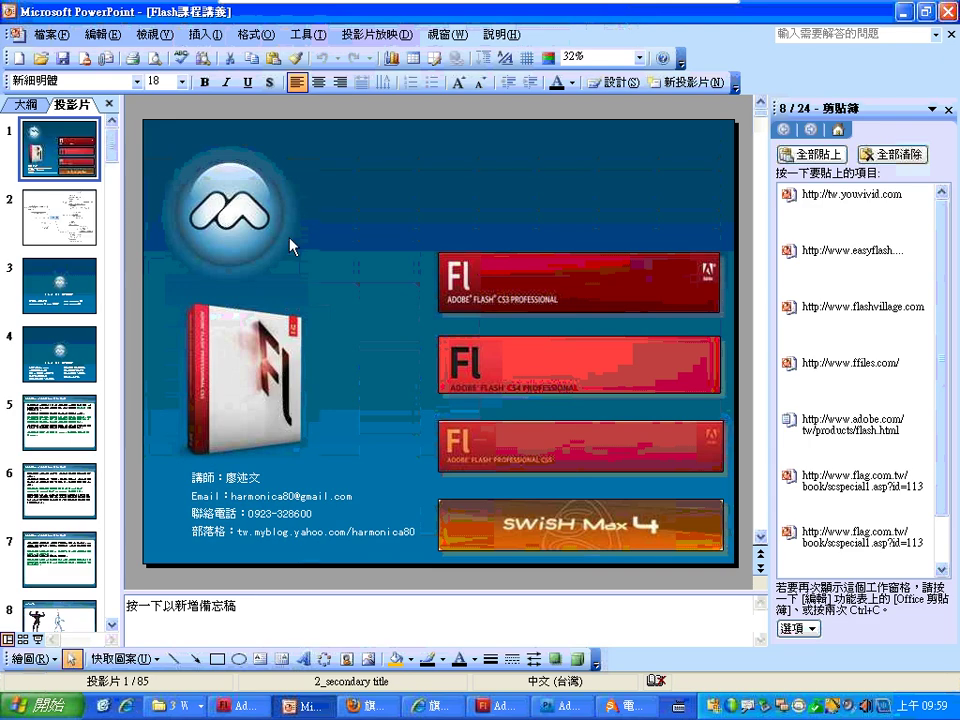
Display slide 45, 2-15.Motion Guide導線動畫, and return to slide 37, 2-11.Flash繪圖工具特性及使用(一).
{"action": "scroll", "coordinate": [85, 233], "scroll_direction": "down", "scroll_amount": 15}
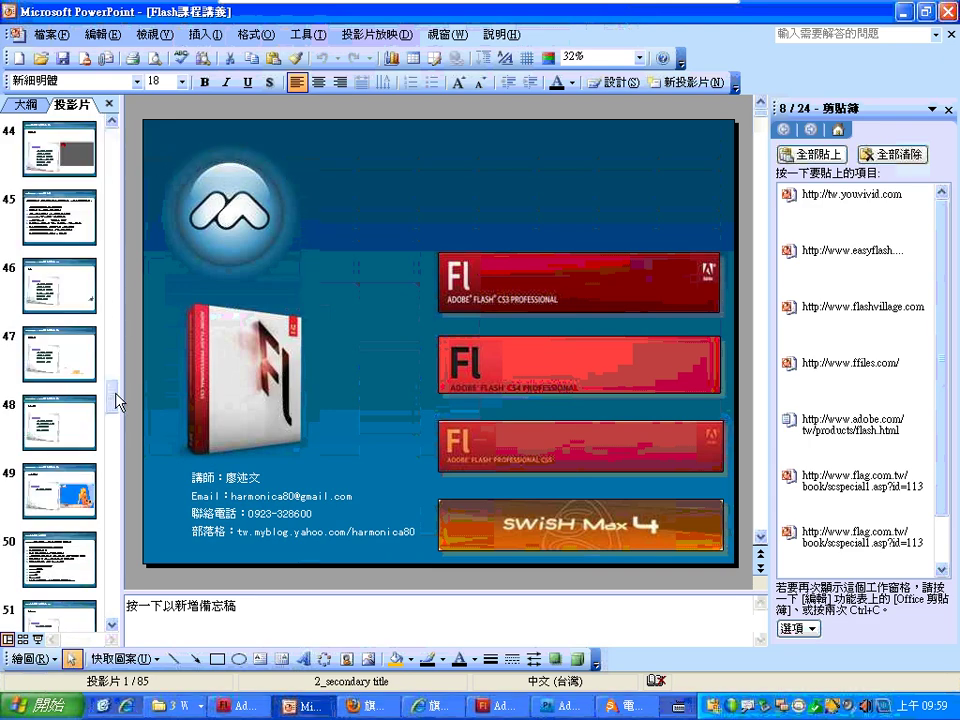
{"action": "left_click", "coordinate": [85, 233]}
{"action": "scroll", "coordinate": [85, 200], "scroll_direction": "up", "scroll_amount": 2}
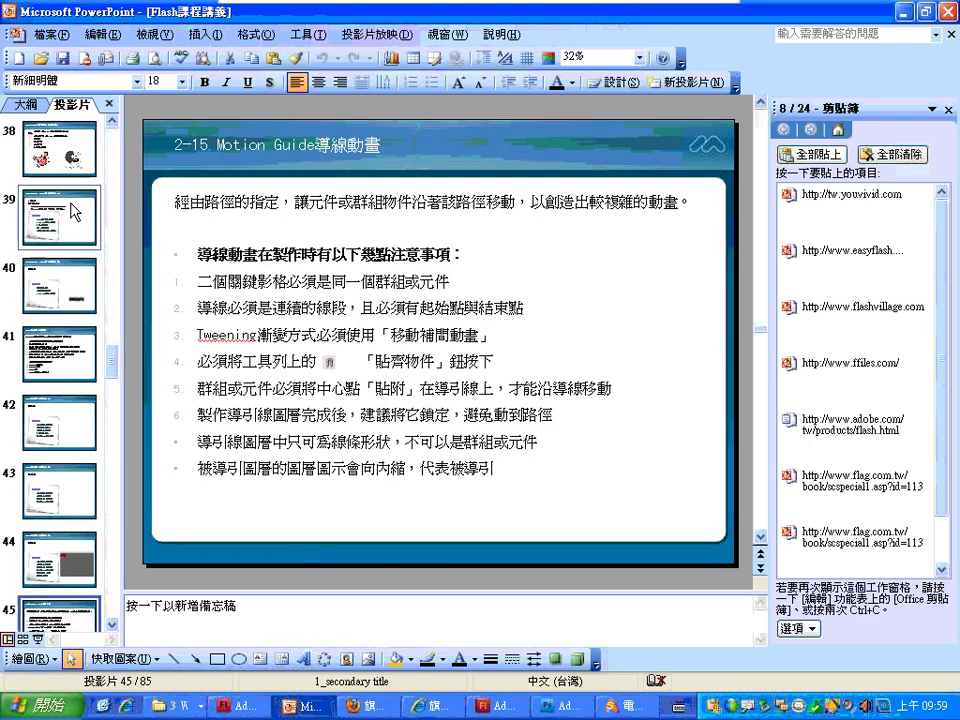
{"action": "left_click", "coordinate": [83, 184]}
{"action": "scroll", "coordinate": [83, 175], "scroll_direction": "up", "scroll_amount": 1}
{"action": "left_click", "coordinate": [83, 170]}
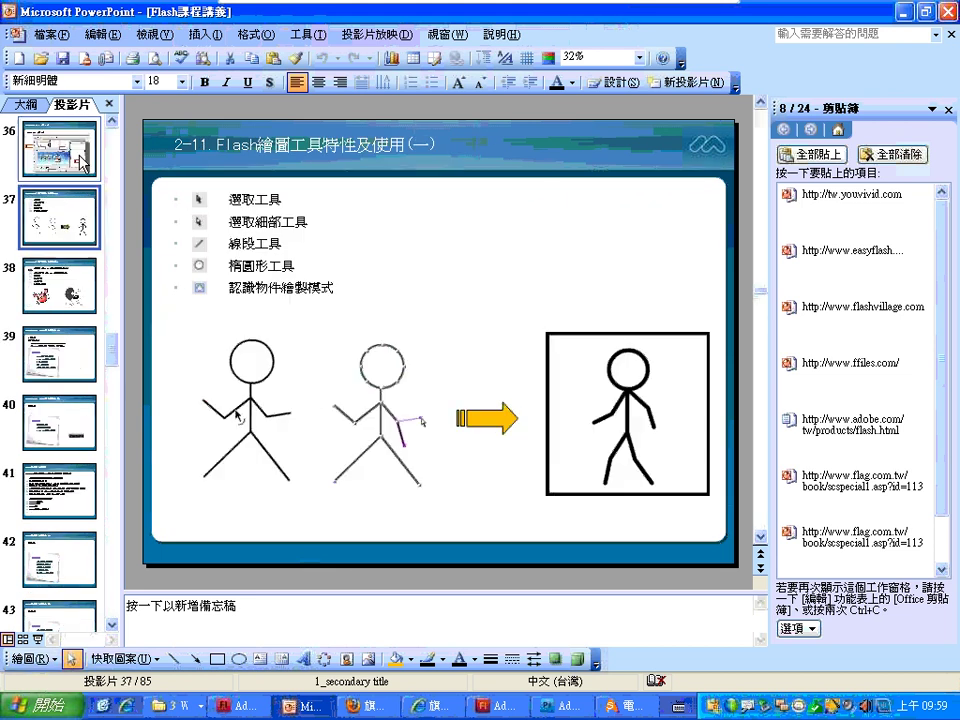
Display slide 38, 2-11.Flash繪圖工具特性及使用(二), and select slide 39.
{"action": "scroll", "coordinate": [83, 165], "scroll_direction": "up", "scroll_amount": 1}
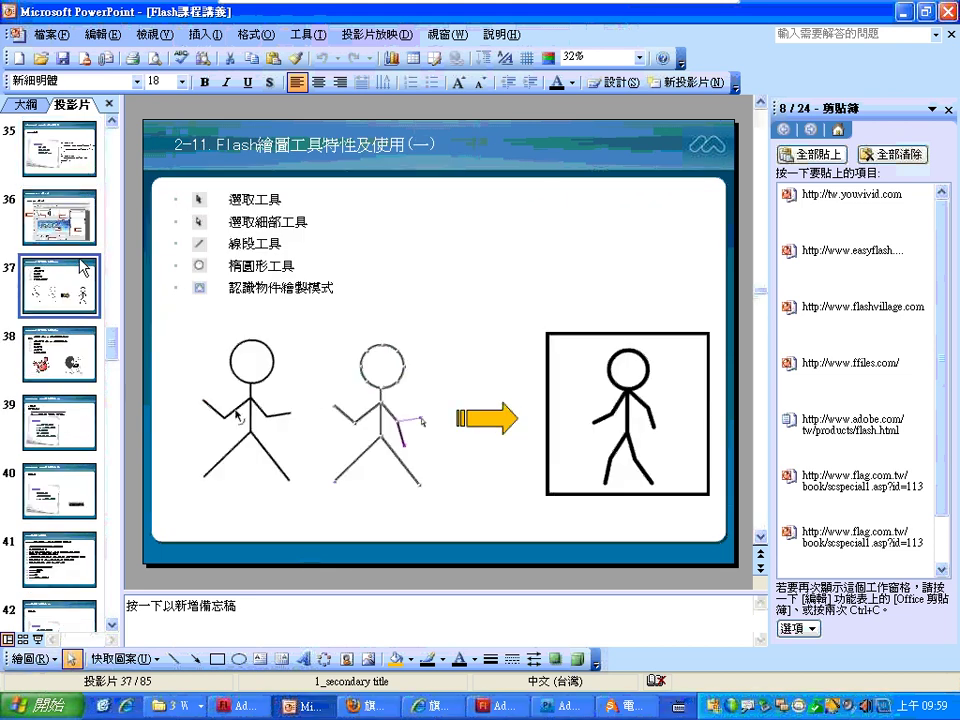
{"action": "left_click", "coordinate": [72, 360]}
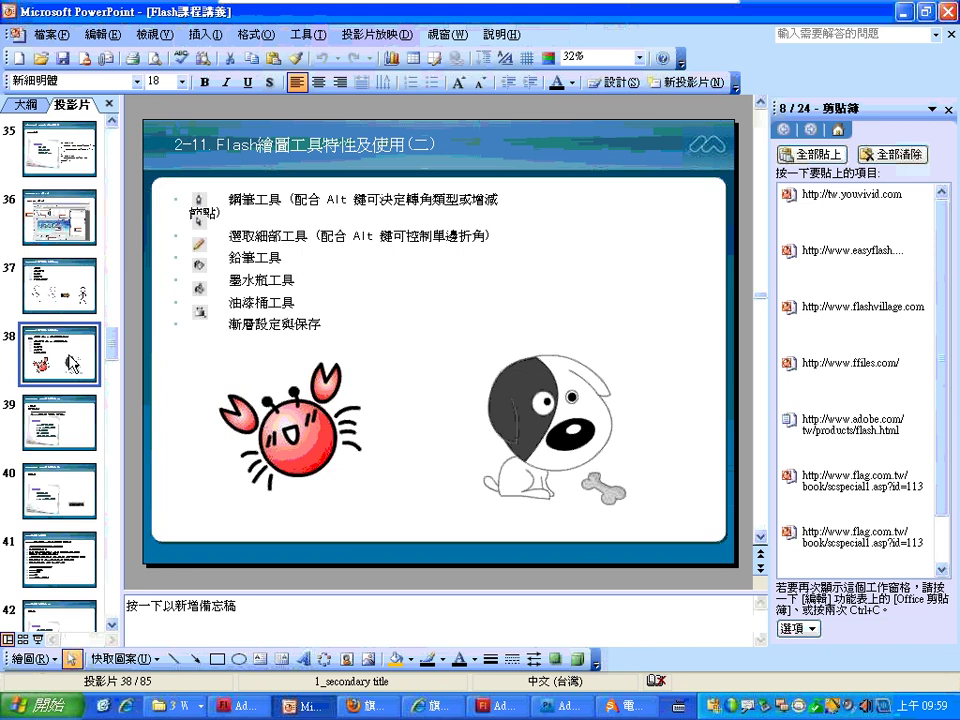
{"action": "left_click", "coordinate": [60, 422]}
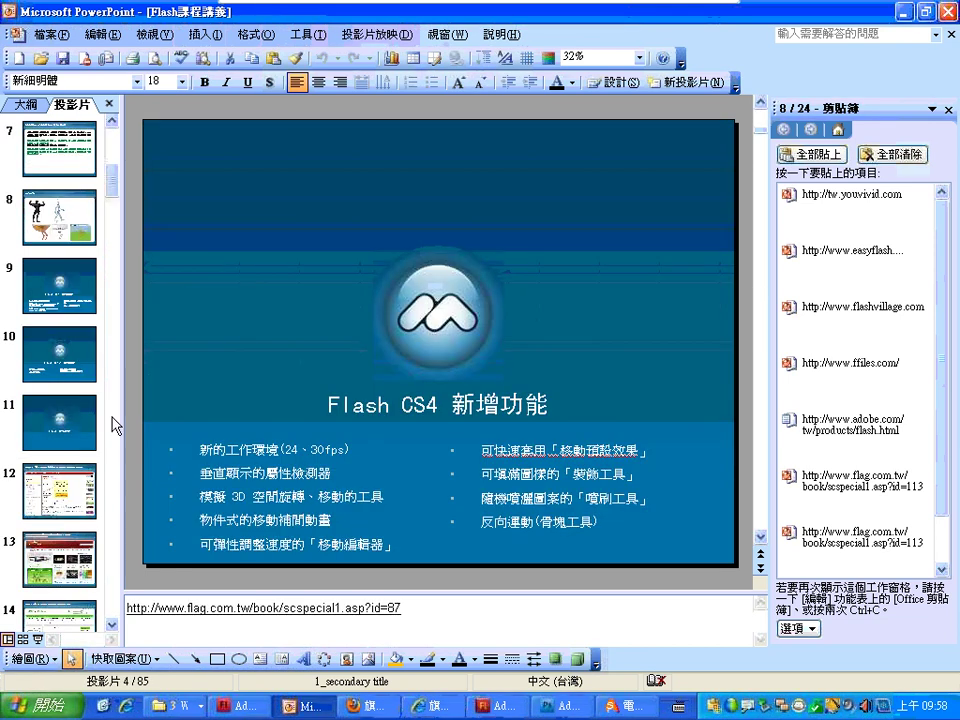
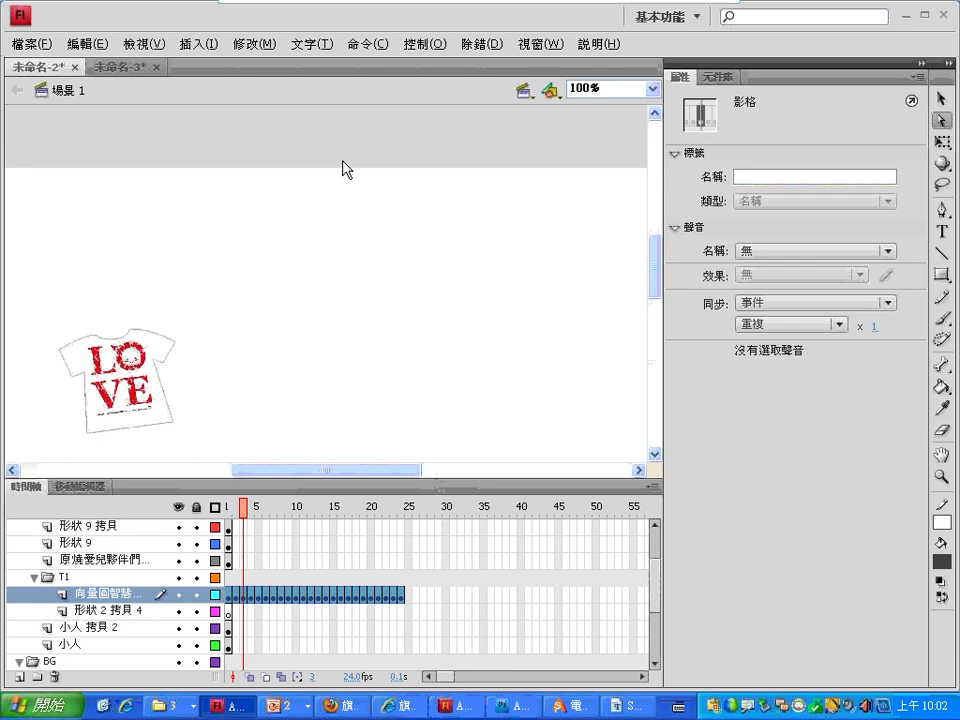
Undo the conversion of the T-shirt motion tween into frame-by-frame keyframes in Flash, and move the playhead to frame 10.
{"action": "key", "text": "ctrl+z"}
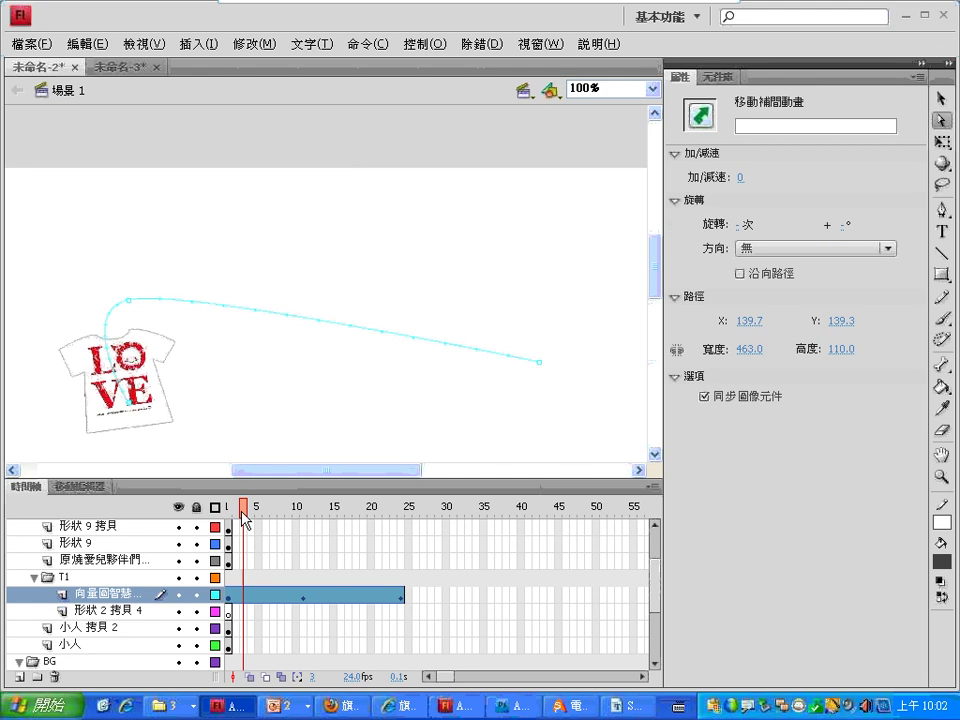
{"action": "left_click_drag", "start_coordinate": [243, 508], "coordinate": [297, 508]}
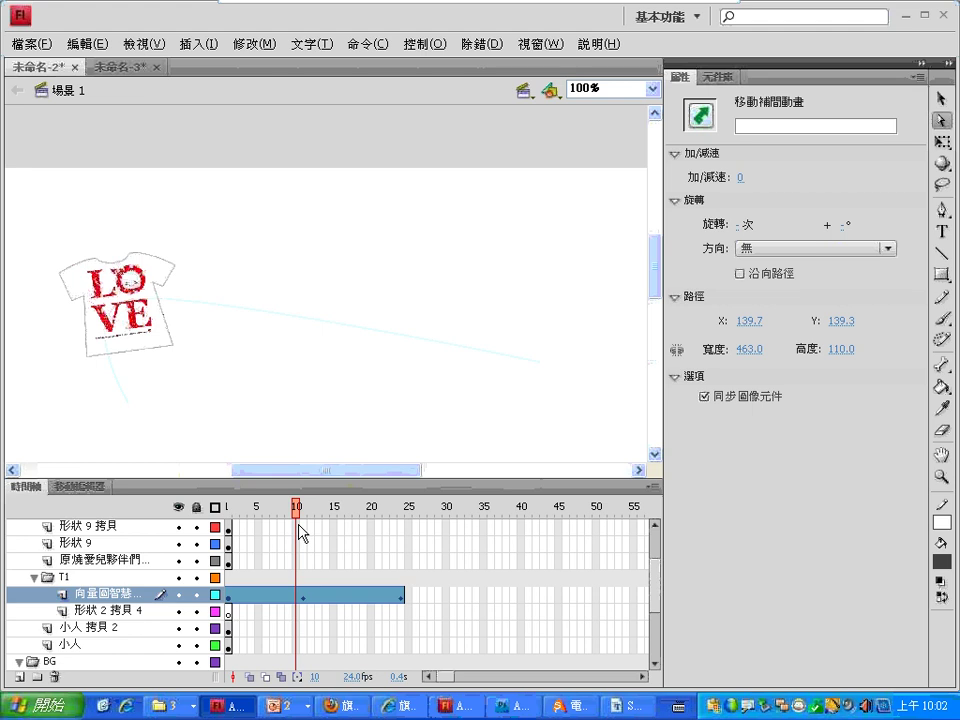
Close the extra window whose name starts with S, switch to the PowerPoint slide show and advance to slide 2-13.移動補間動畫原理.
{"action": "left_click", "coordinate": [620, 705]}
{"action": "left_click", "coordinate": [787, 124]}
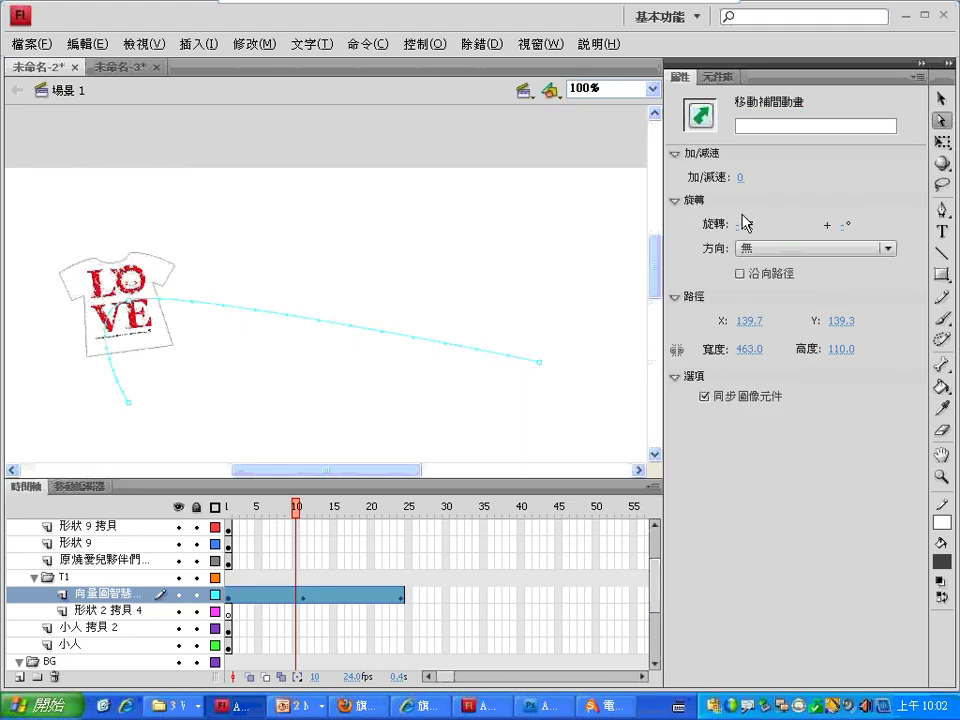
{"action": "left_click", "coordinate": [325, 706]}
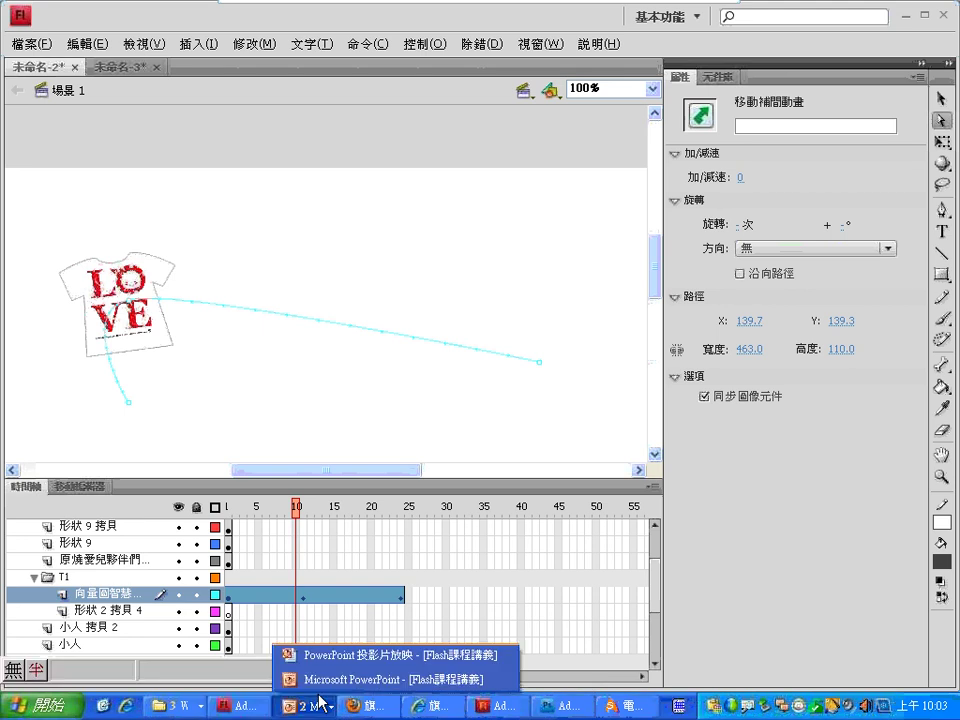
{"action": "left_click", "coordinate": [330, 662]}
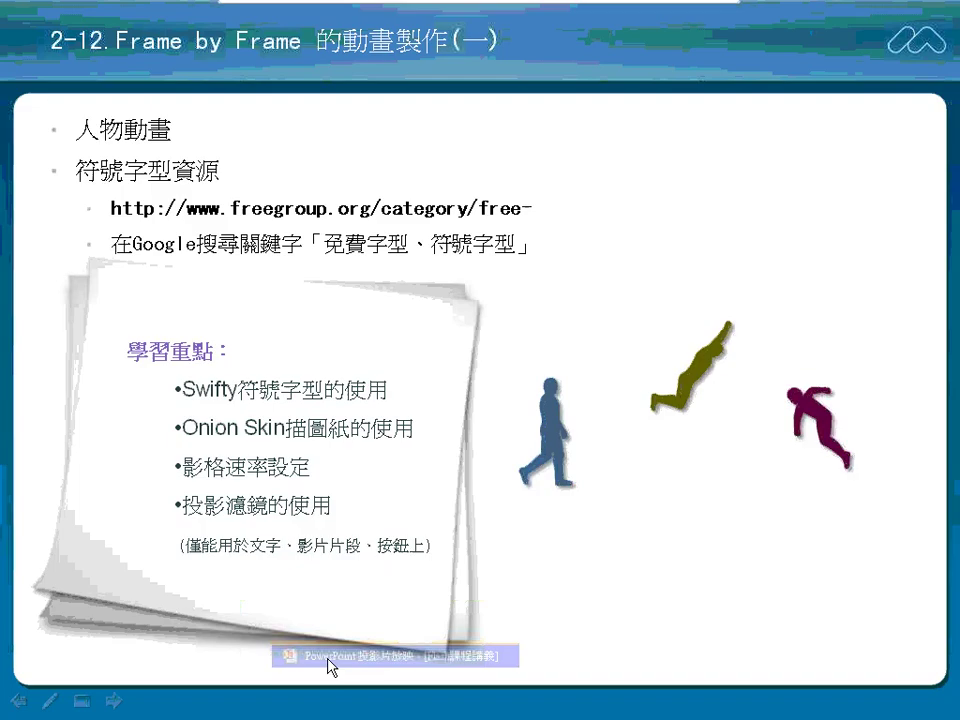
{"action": "left_click", "coordinate": [392, 158]}
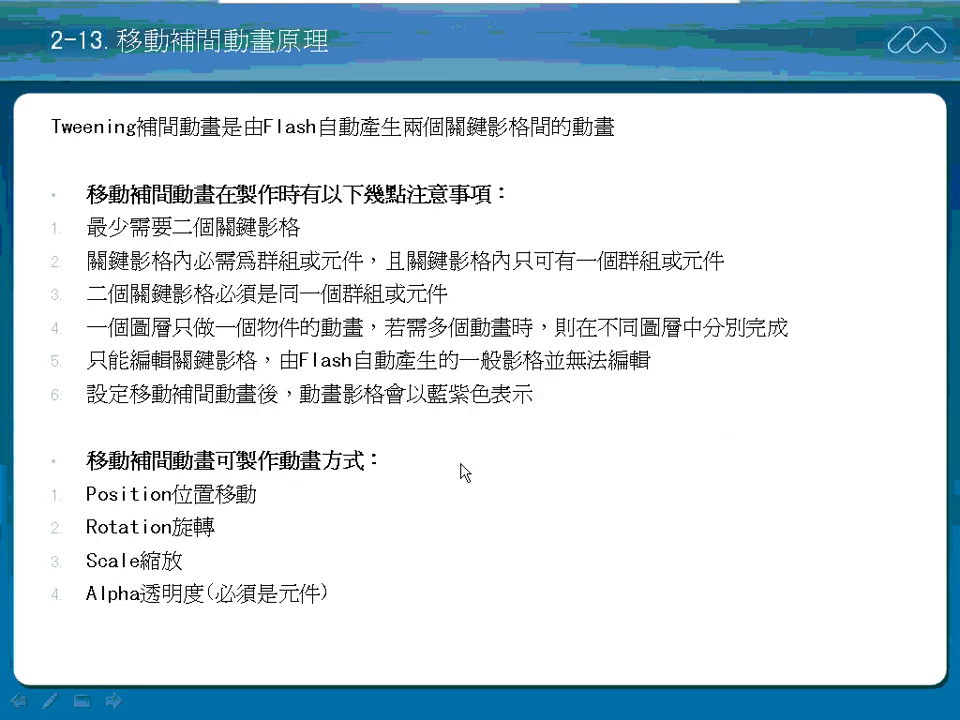
Advance the slide show to 2-15.Motion Guide導線動畫, underline its title in red, and switch to Flash.
{"action": "key", "text": "Page_Down"}
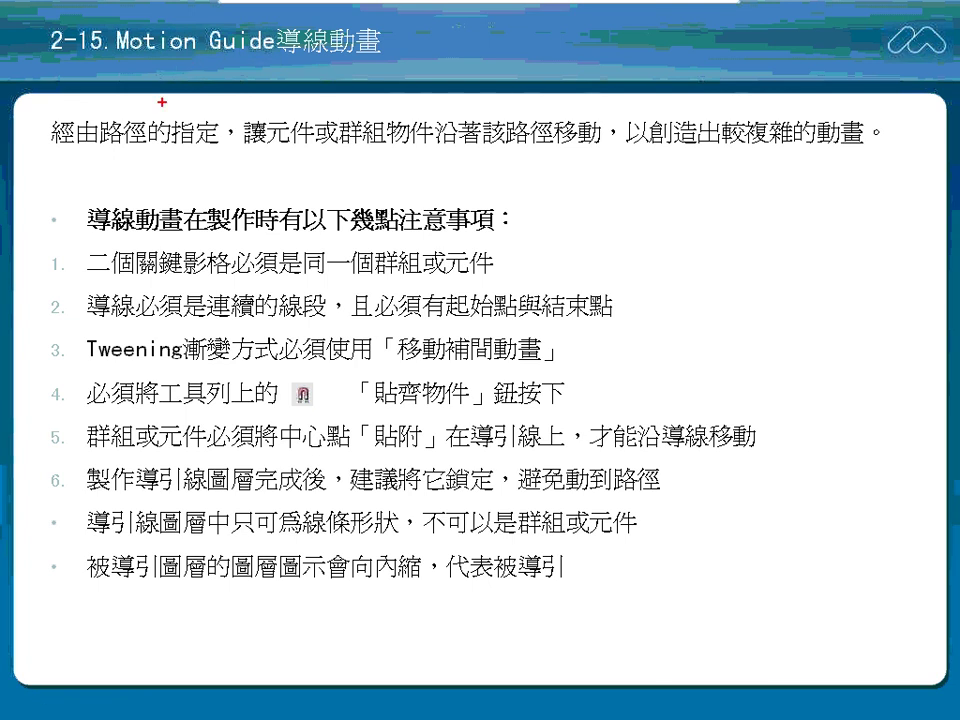
{"action": "left_click_drag", "start_coordinate": [113, 58], "coordinate": [367, 52]}
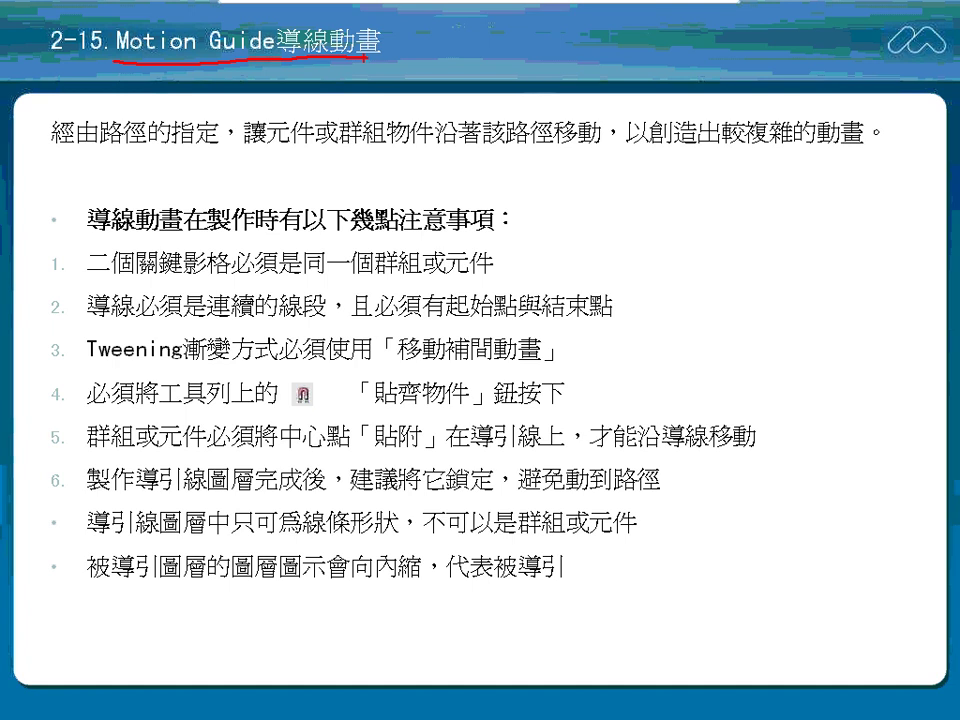
{"action": "key", "text": "alt+Tab"}
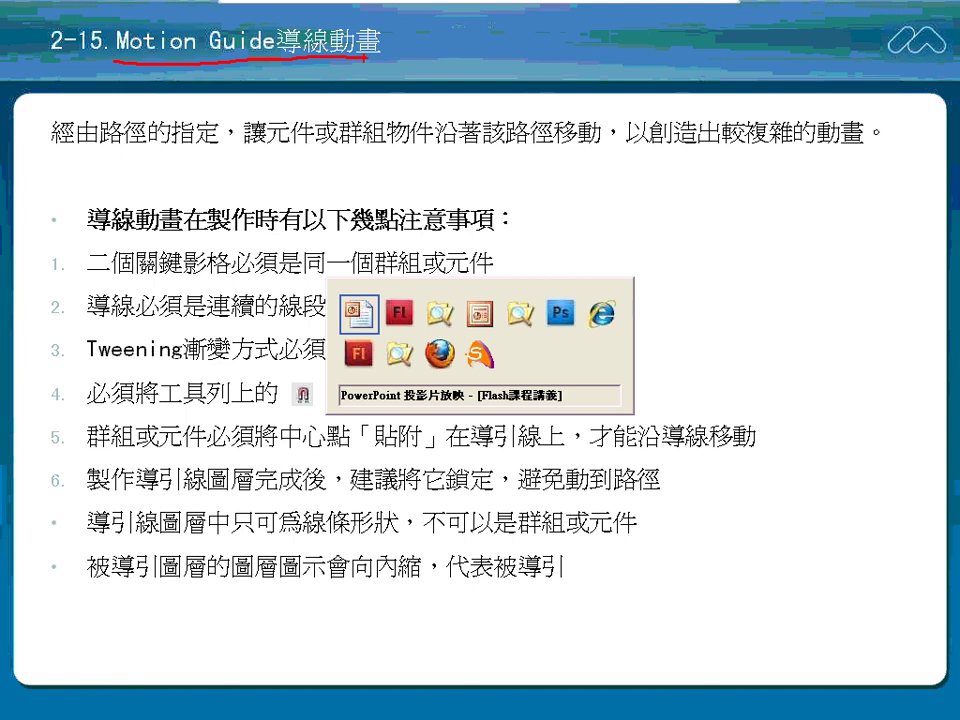
{"action": "key", "text": "alt+Tab"}
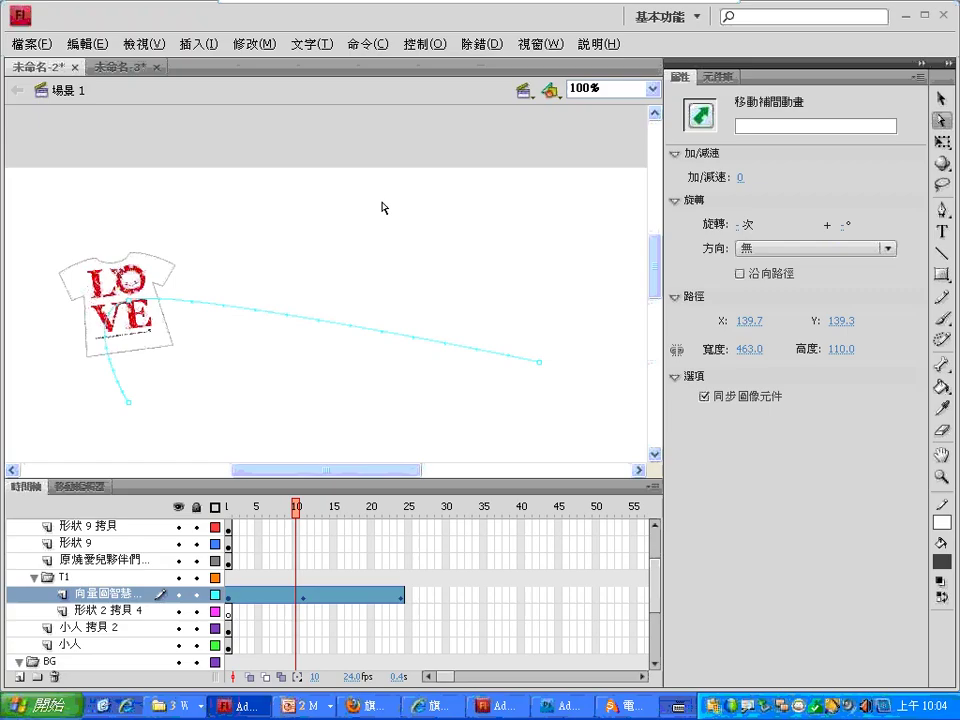
Sketch a wavy red annotation curve across the stage and remove it.
{"action": "left_click", "coordinate": [242, 414]}
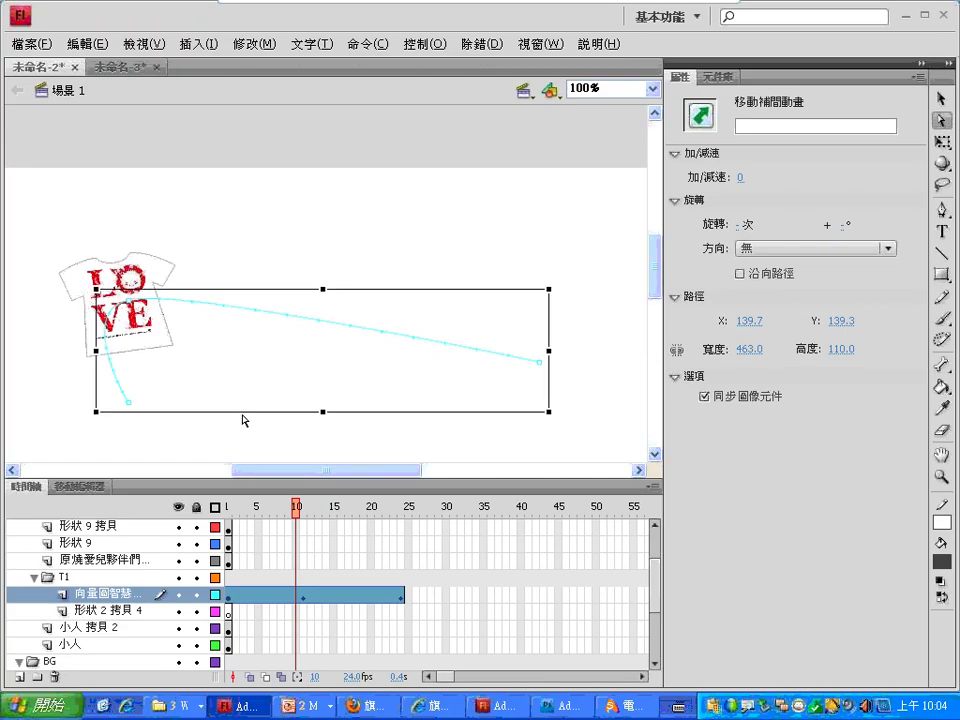
{"action": "mouse_move", "coordinate": [125, 462]}
{"action": "left_mouse_down"}
{"action": "mouse_move", "coordinate": [191, 368]}
{"action": "mouse_move", "coordinate": [349, 280]}
{"action": "mouse_move", "coordinate": [538, 296]}
{"action": "mouse_move", "coordinate": [646, 214]}
{"action": "left_mouse_up"}
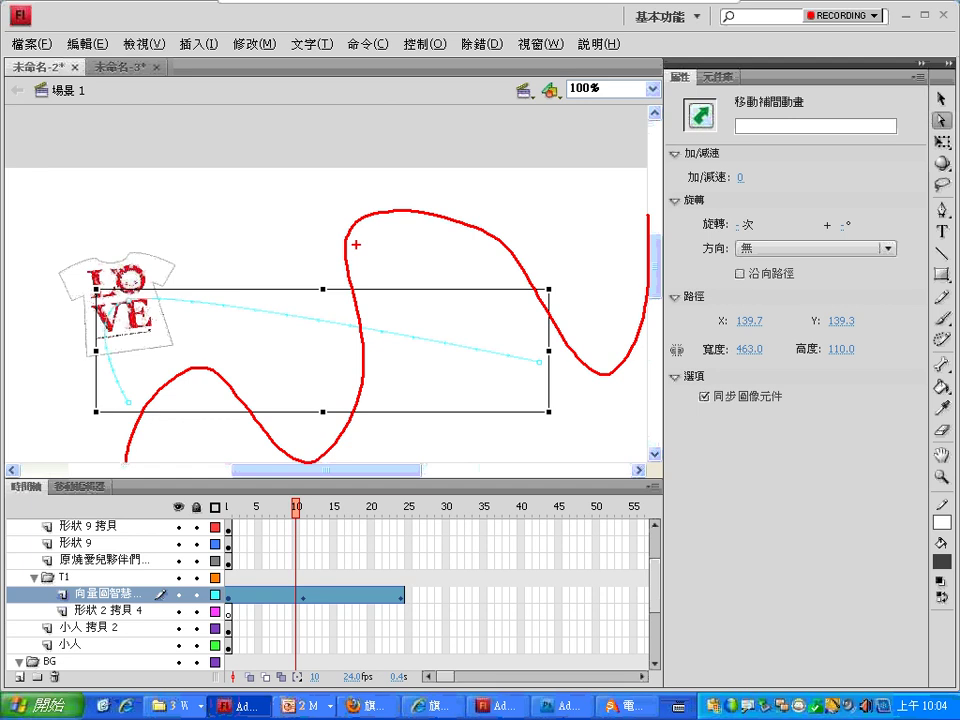
{"action": "key", "text": "ctrl+z"}
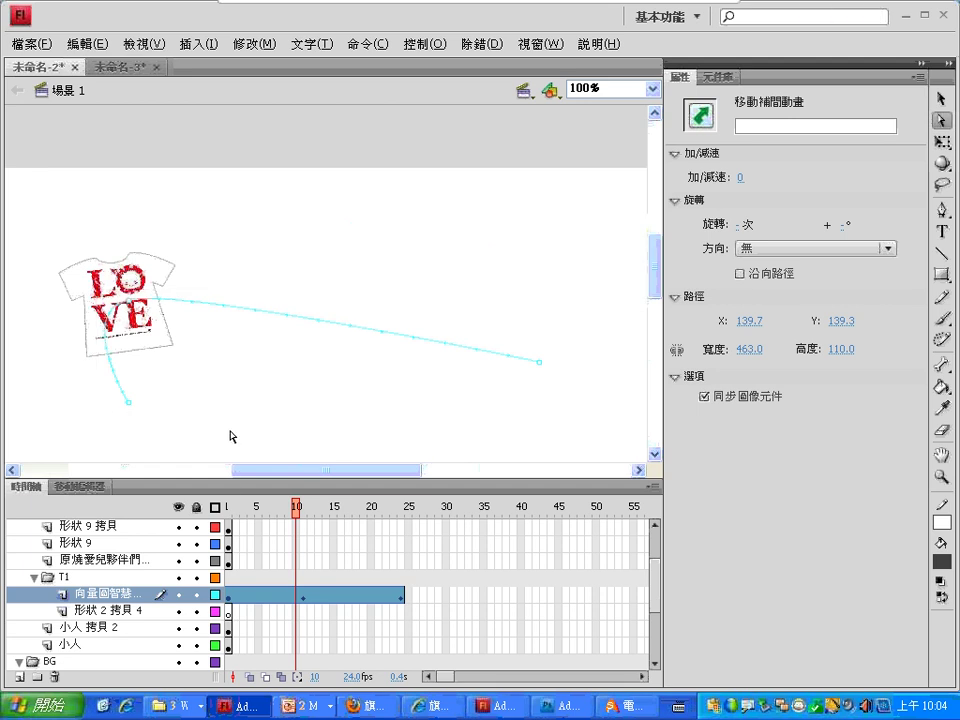
Enlarge the timeline and add a motion guide layer above the T-shirt layer in the T1 folder.
{"action": "left_click_drag", "start_coordinate": [223, 479], "coordinate": [213, 313]}
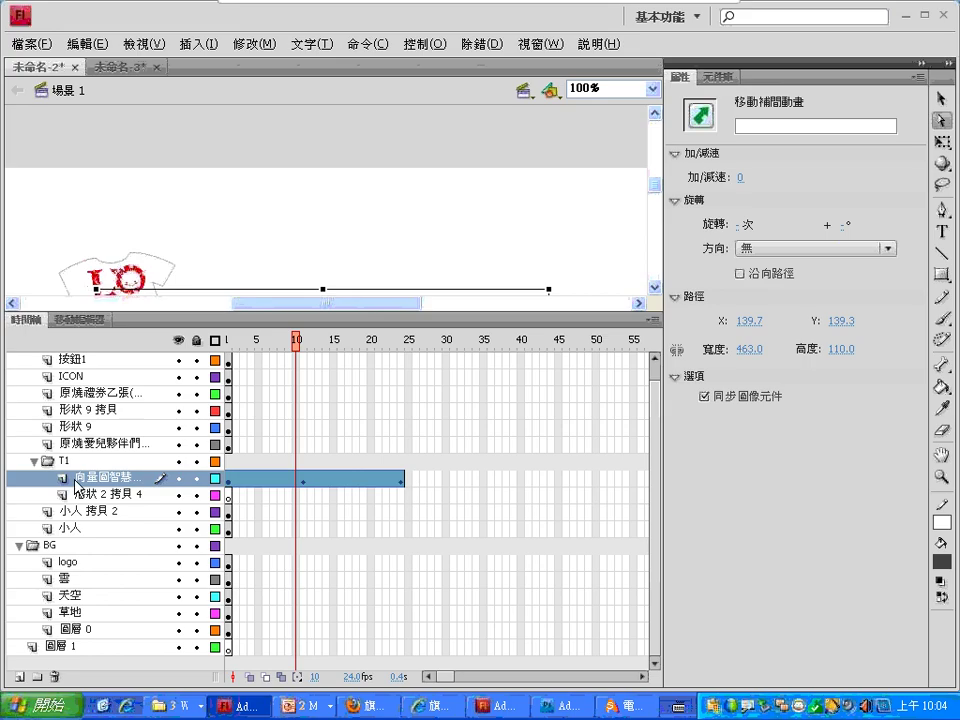
{"action": "right_click", "coordinate": [125, 330]}
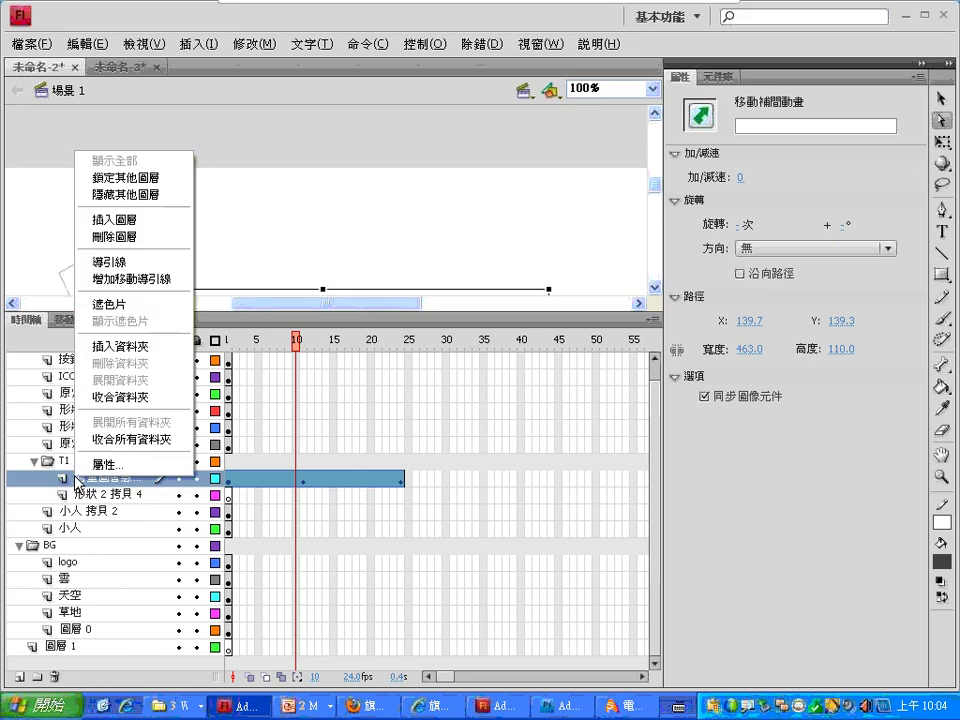
{"action": "left_click", "coordinate": [167, 285]}
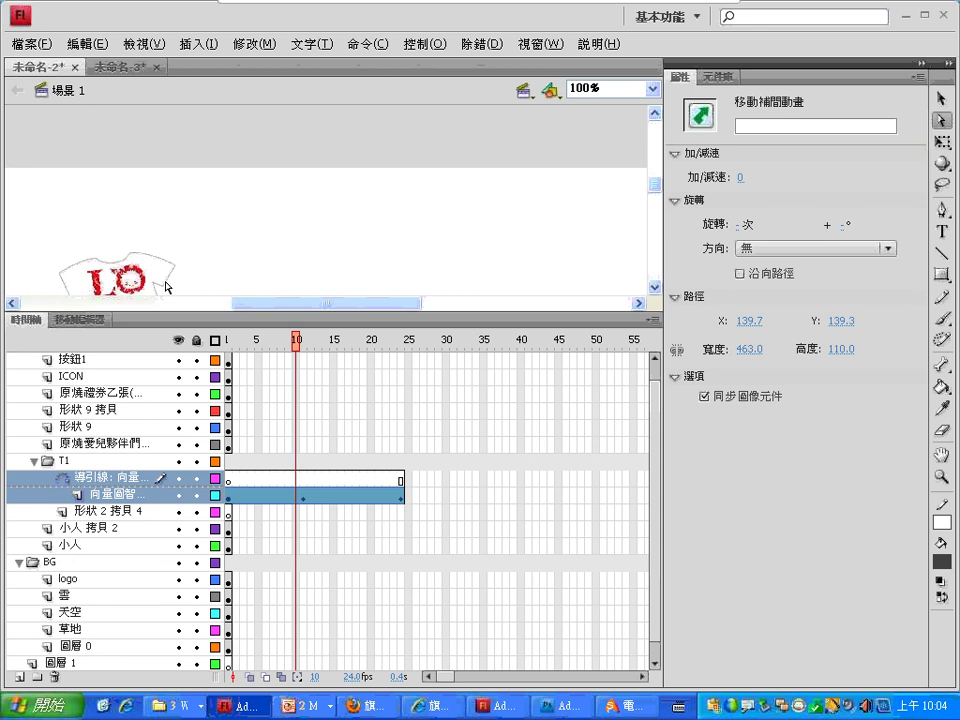
{"action": "key", "text": "ctrl+z"}
Move the playhead to frame 1 and remove the motion tween from the T-shirt layer.
{"action": "left_click_drag", "start_coordinate": [295, 340], "coordinate": [232, 358]}
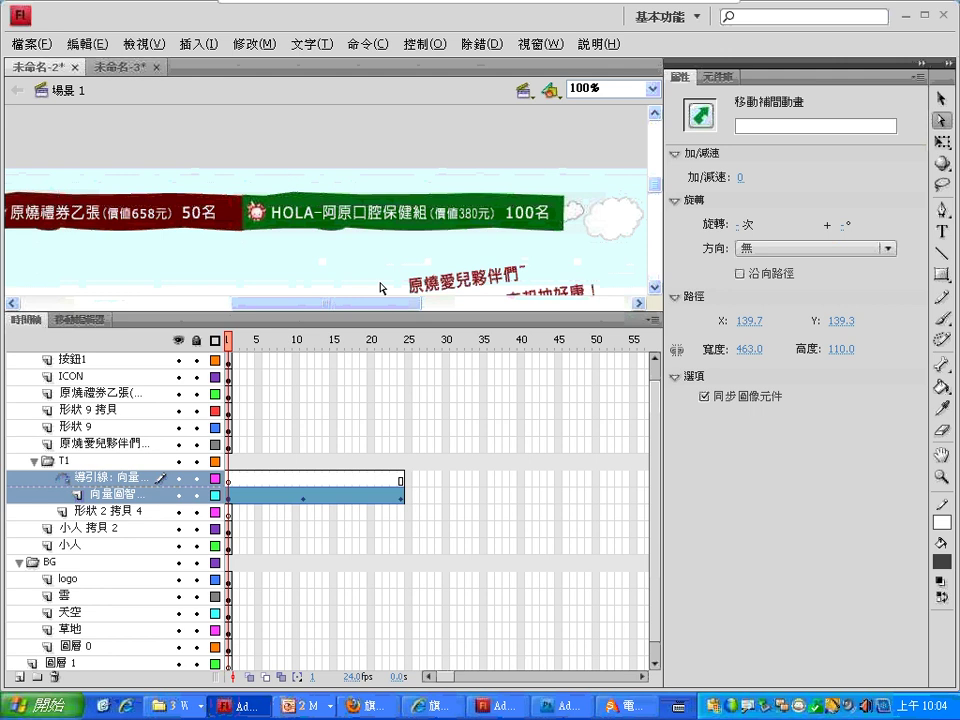
{"action": "left_click", "coordinate": [656, 203]}
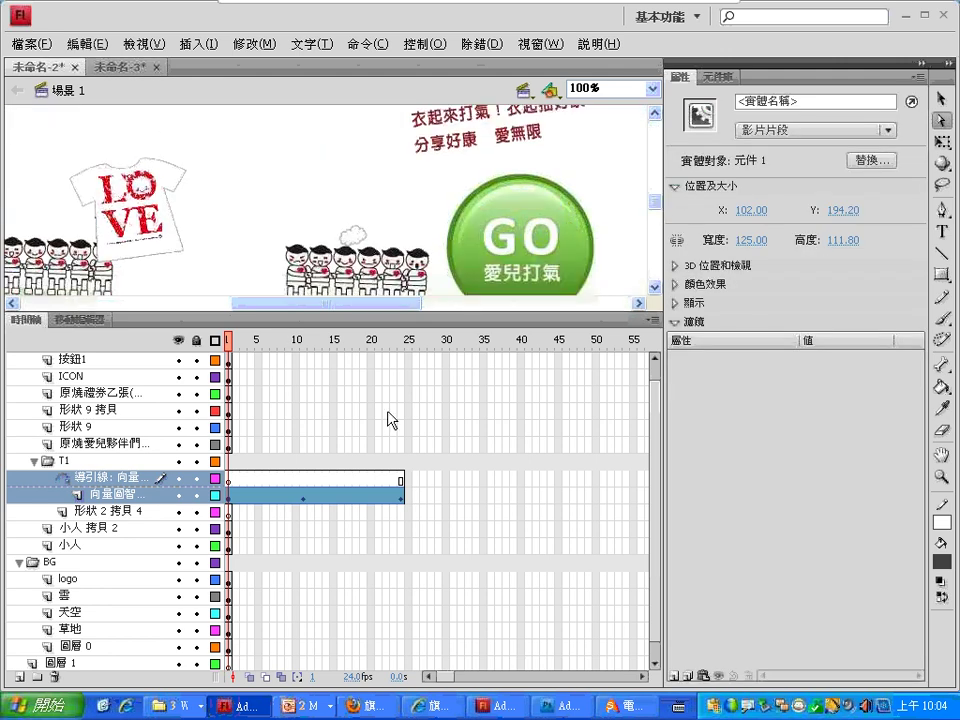
{"action": "right_click", "coordinate": [285, 494]}
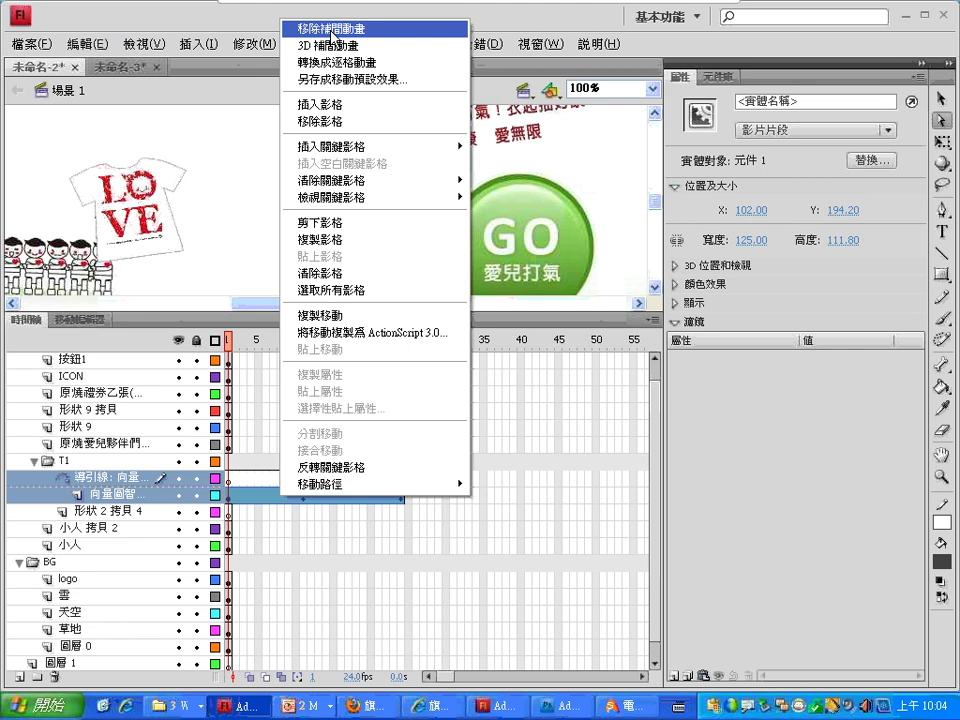
{"action": "left_click", "coordinate": [305, 28]}
Draw a curved open path on the guide layer with the Pen tool, from the T-shirt to the green GO button.
{"action": "left_click", "coordinate": [232, 481]}
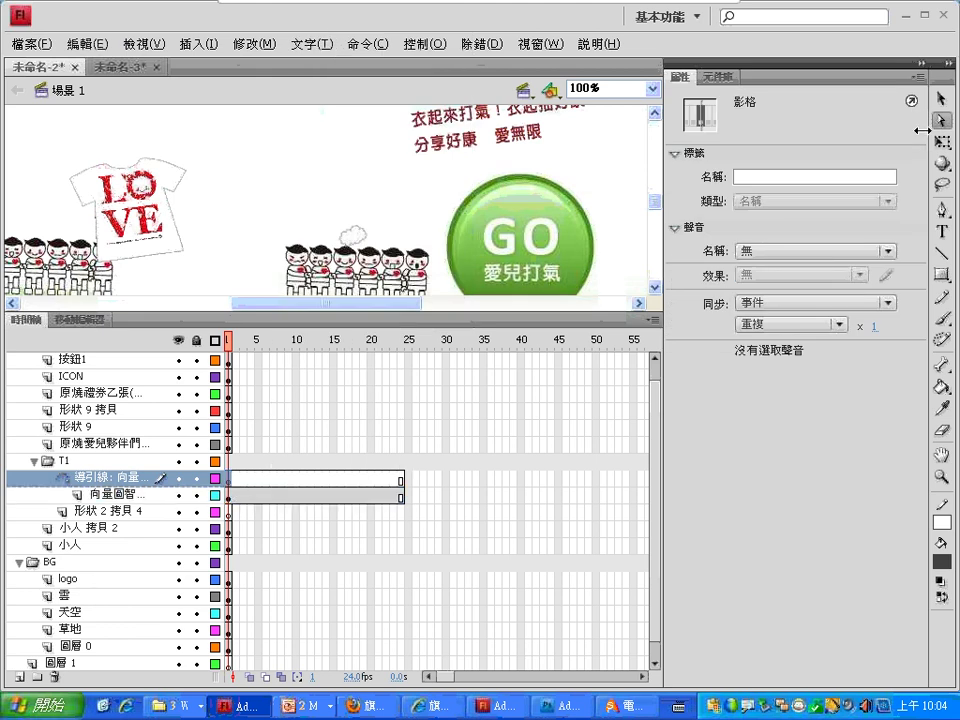
{"action": "left_click", "coordinate": [942, 209]}
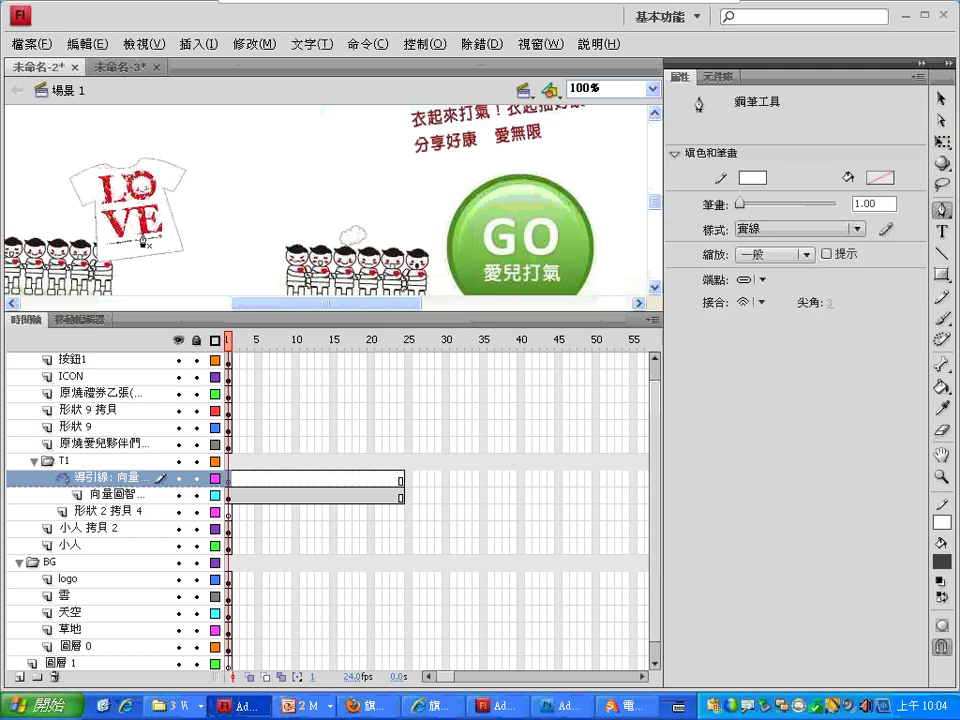
{"action": "left_click", "coordinate": [168, 214]}
{"action": "left_click_drag", "start_coordinate": [230, 233], "coordinate": [230, 244]}
{"action": "double_click", "coordinate": [261, 283]}
{"action": "left_click", "coordinate": [397, 193]}
{"action": "left_click", "coordinate": [484, 172]}
{"action": "double_click", "coordinate": [521, 181]}
Try to create a classic tween on the T-shirt layer, and delete the motion guide layer above it.
{"action": "right_click", "coordinate": [231, 495]}
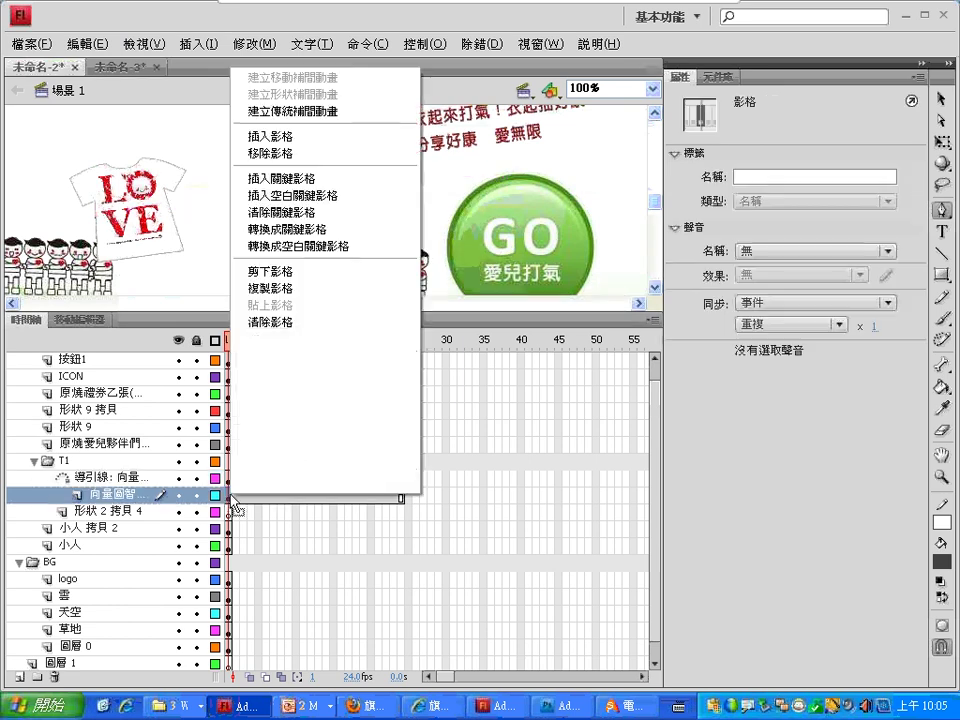
{"action": "right_click", "coordinate": [297, 497]}
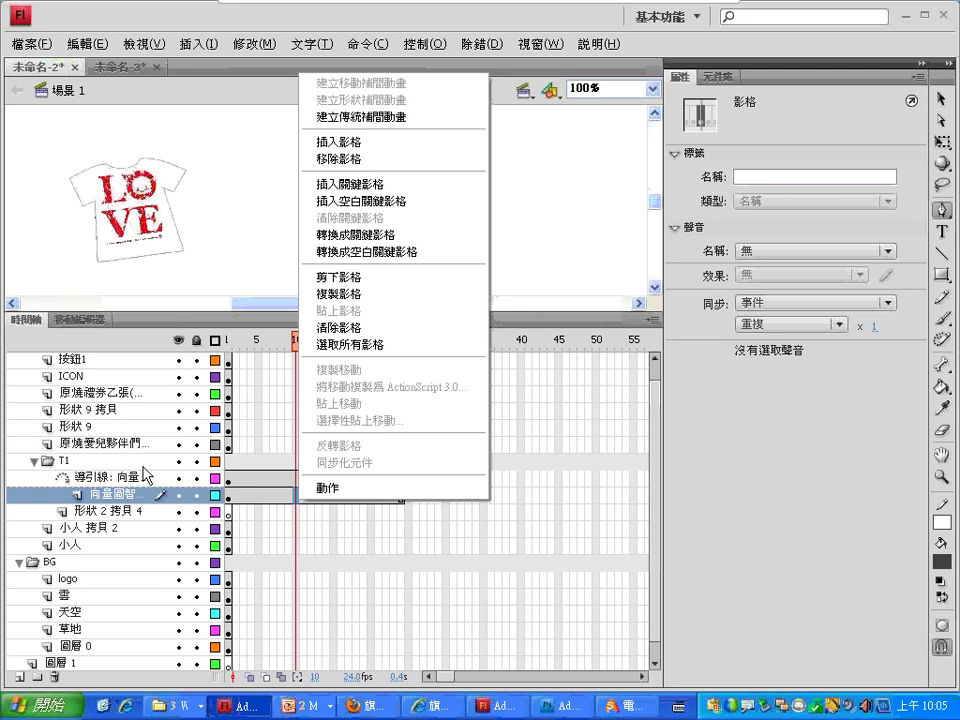
{"action": "left_click", "coordinate": [364, 118]}
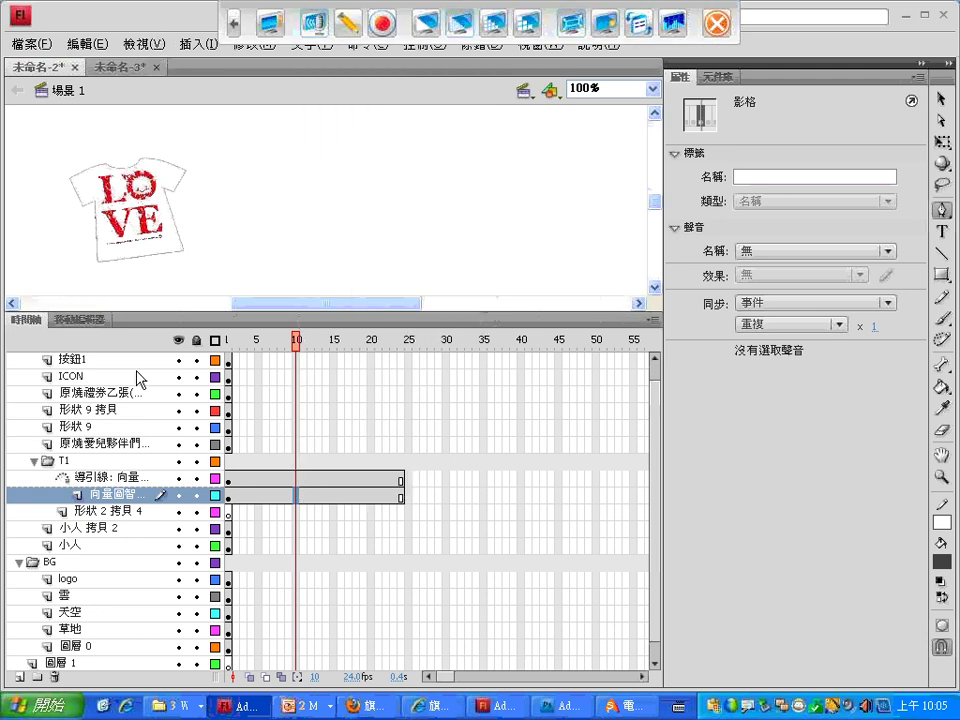
{"action": "right_click", "coordinate": [135, 478]}
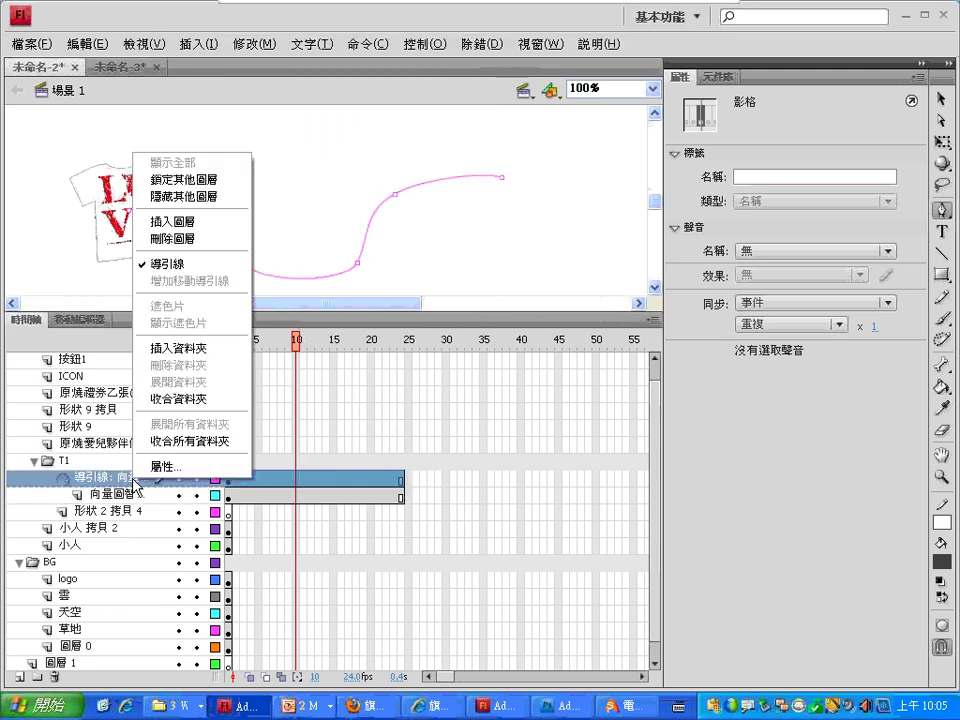
{"action": "left_click", "coordinate": [175, 238]}
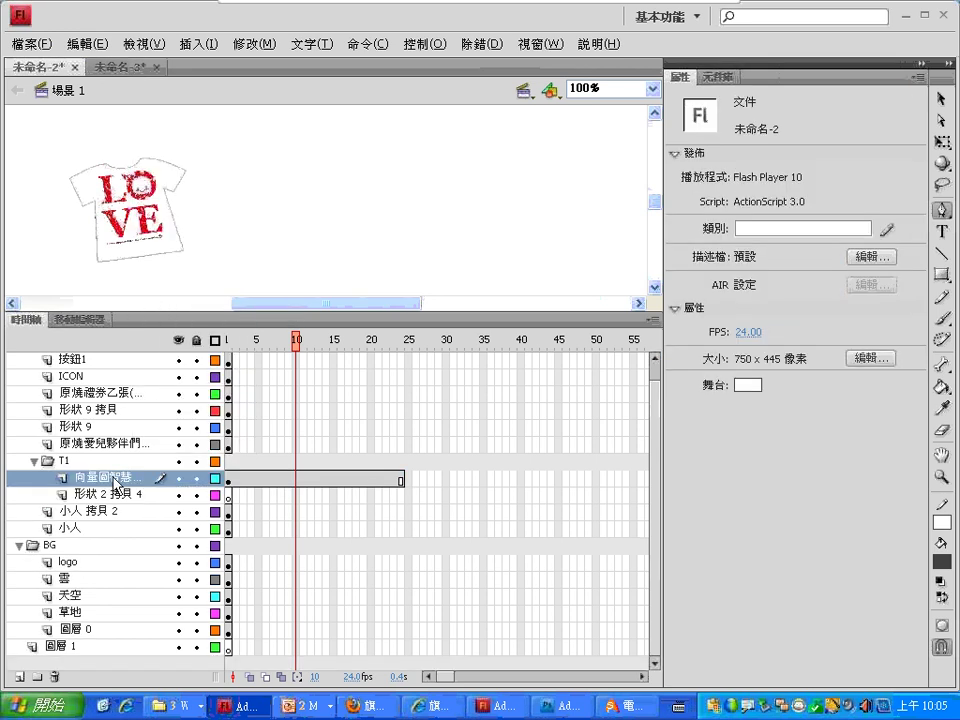
Create a motion tween on the T-shirt layer, and add a new layer above it with the stage area enlarged.
{"action": "right_click", "coordinate": [239, 481]}
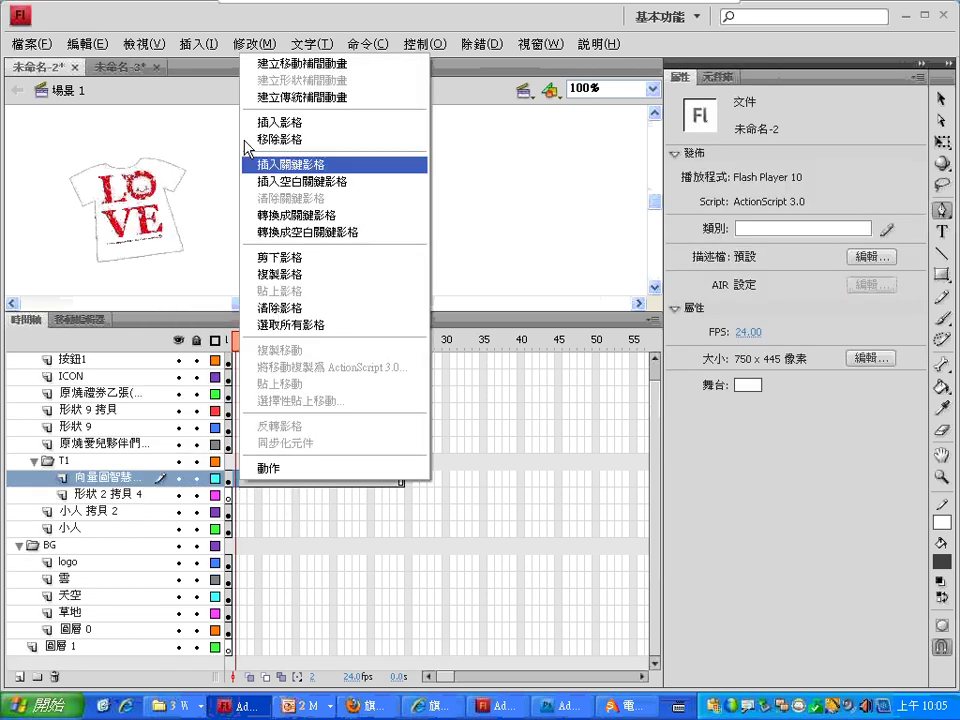
{"action": "left_click", "coordinate": [281, 66]}
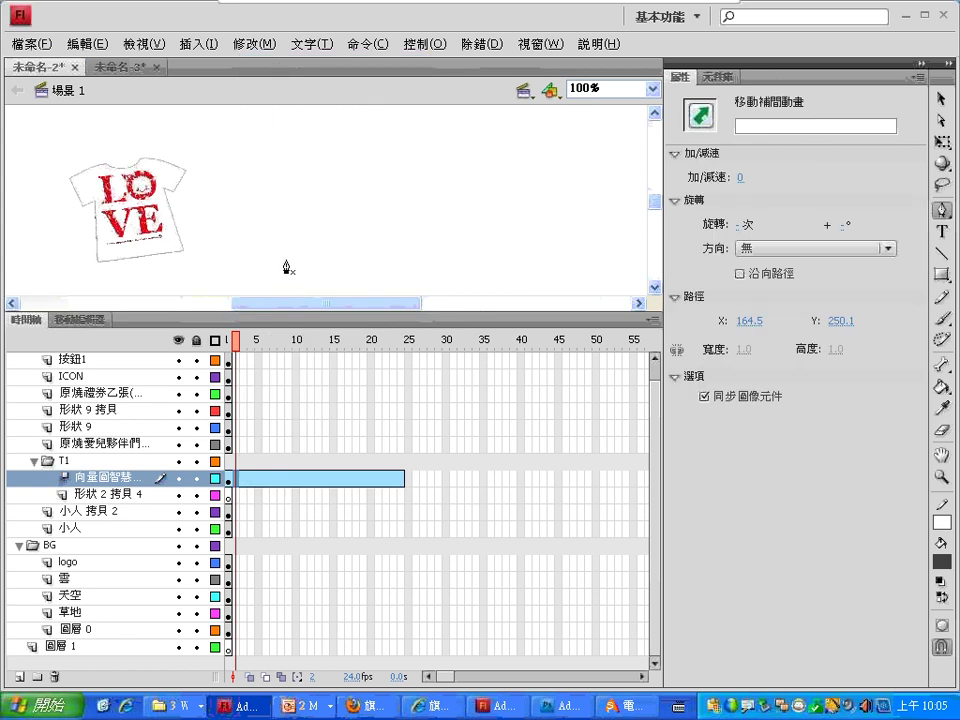
{"action": "left_click", "coordinate": [19, 676]}
{"action": "left_click_drag", "start_coordinate": [223, 313], "coordinate": [223, 446]}
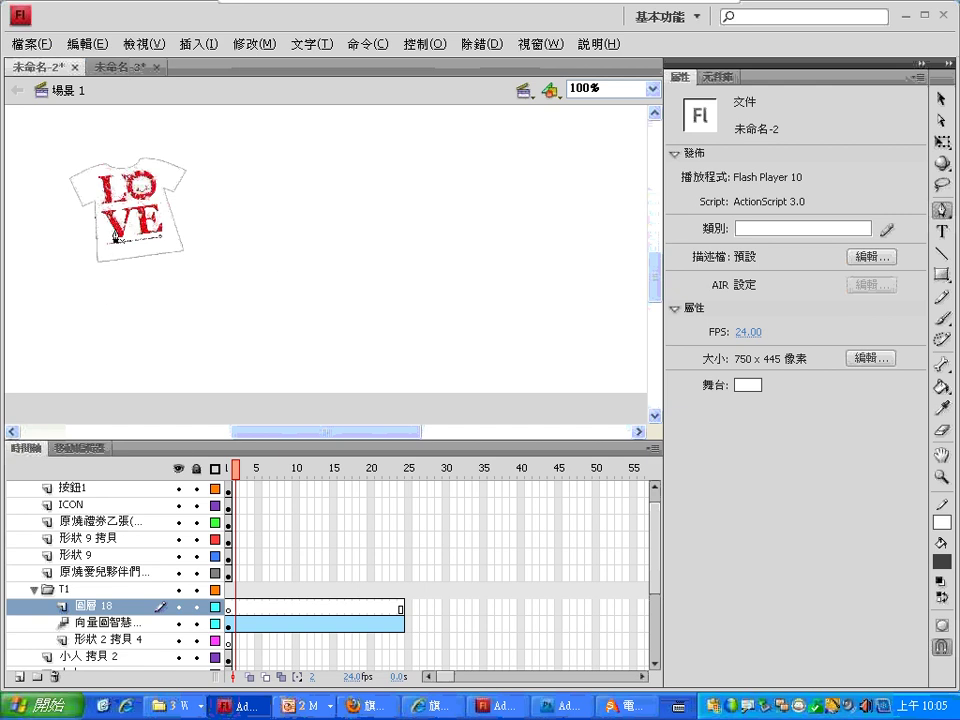
Draw a winding open path on the new layer with the Pen tool, starting at the T-shirt and looping across the stage.
{"action": "left_click", "coordinate": [165, 203]}
{"action": "left_click", "coordinate": [214, 215]}
{"action": "left_click", "coordinate": [236, 252]}
{"action": "left_click", "coordinate": [277, 312]}
{"action": "left_click", "coordinate": [290, 316]}
{"action": "mouse_move", "coordinate": [381, 300]}
{"action": "left_mouse_down"}
{"action": "mouse_move", "coordinate": [408, 282]}
{"action": "mouse_move", "coordinate": [407, 268]}
{"action": "left_mouse_up"}
{"action": "left_click_drag", "start_coordinate": [390, 218], "coordinate": [403, 171]}
{"action": "left_click", "coordinate": [447, 148]}
{"action": "left_click", "coordinate": [488, 143]}
{"action": "left_click_drag", "start_coordinate": [533, 153], "coordinate": [551, 173]}
{"action": "left_click_drag", "start_coordinate": [562, 254], "coordinate": [557, 306]}
{"action": "left_click_drag", "start_coordinate": [487, 342], "coordinate": [431, 296]}
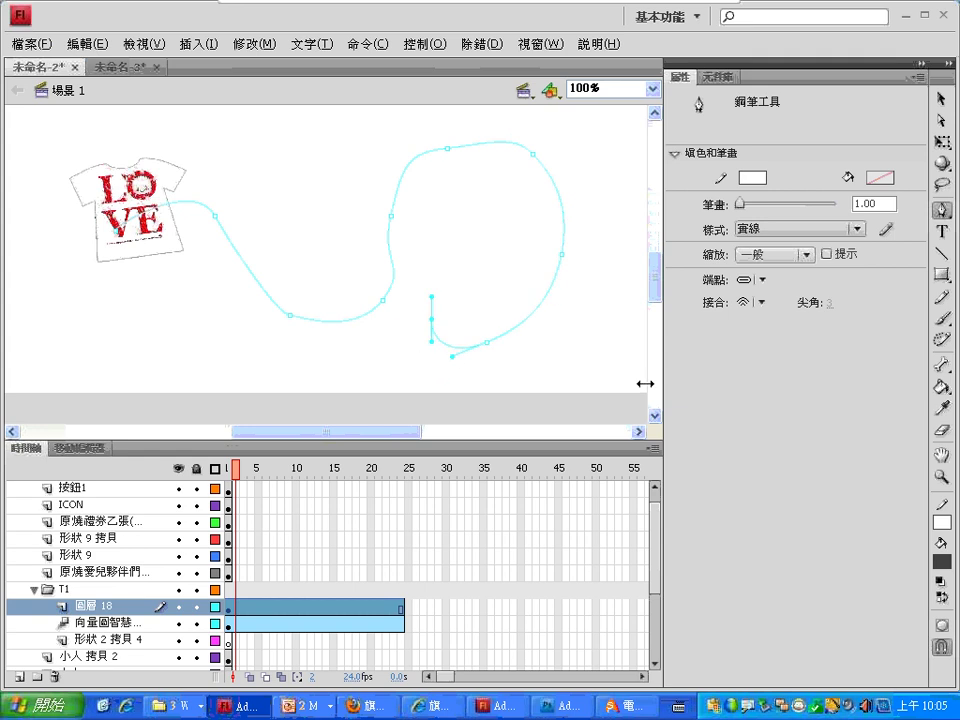
Set the outline color of layer 圖層 18 to dark blue, with the layer viewed as outlines.
{"action": "double_click", "coordinate": [218, 613]}
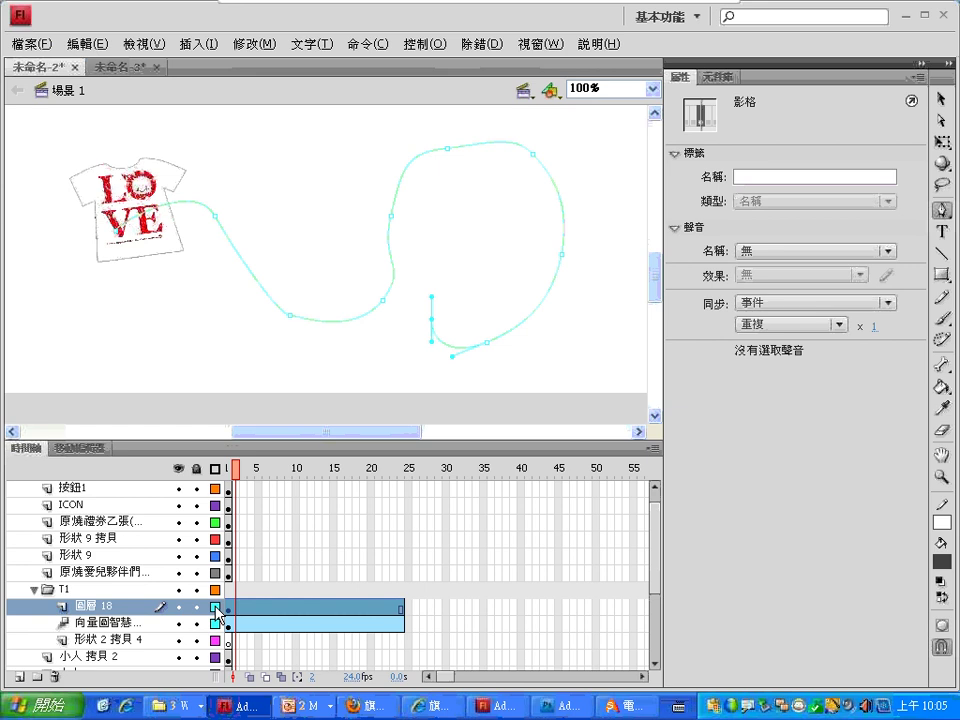
{"action": "left_click", "coordinate": [418, 414]}
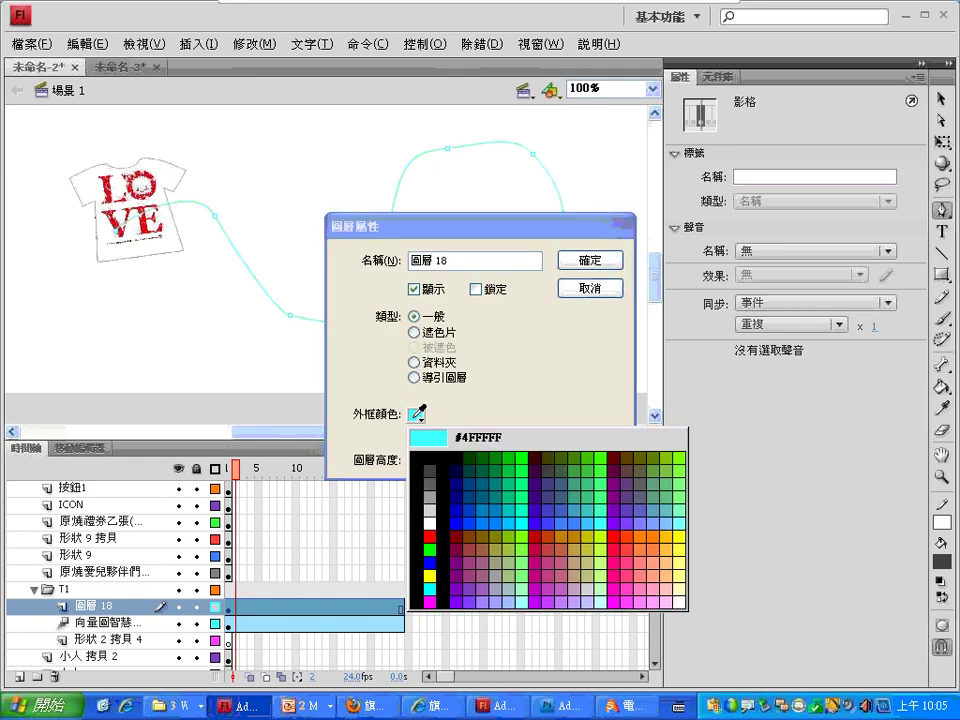
{"action": "left_click", "coordinate": [456, 485]}
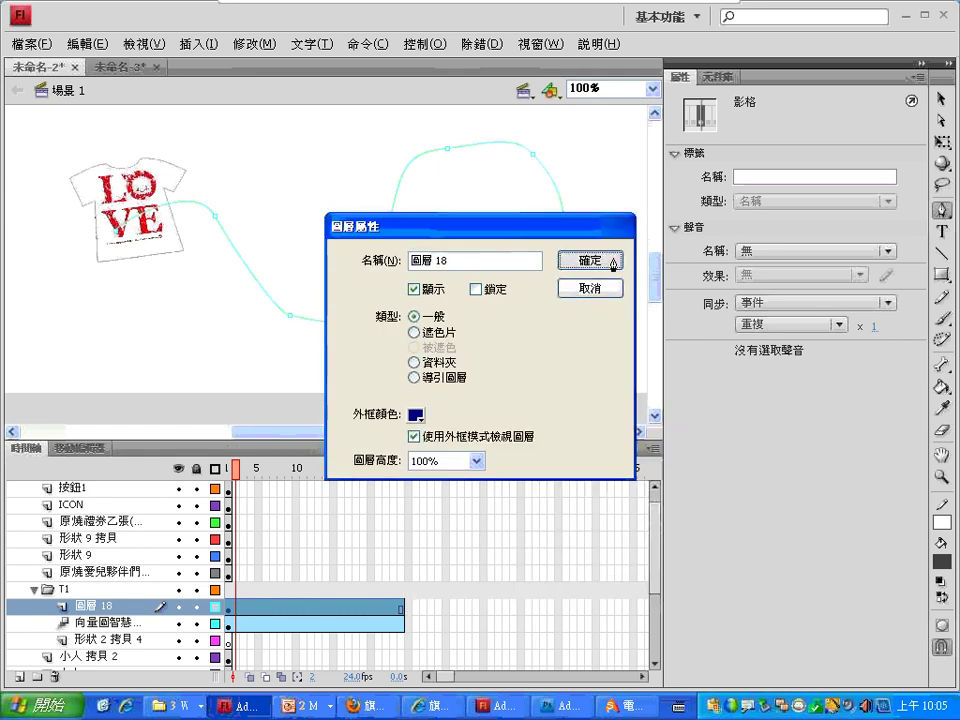
{"action": "left_click", "coordinate": [605, 260]}
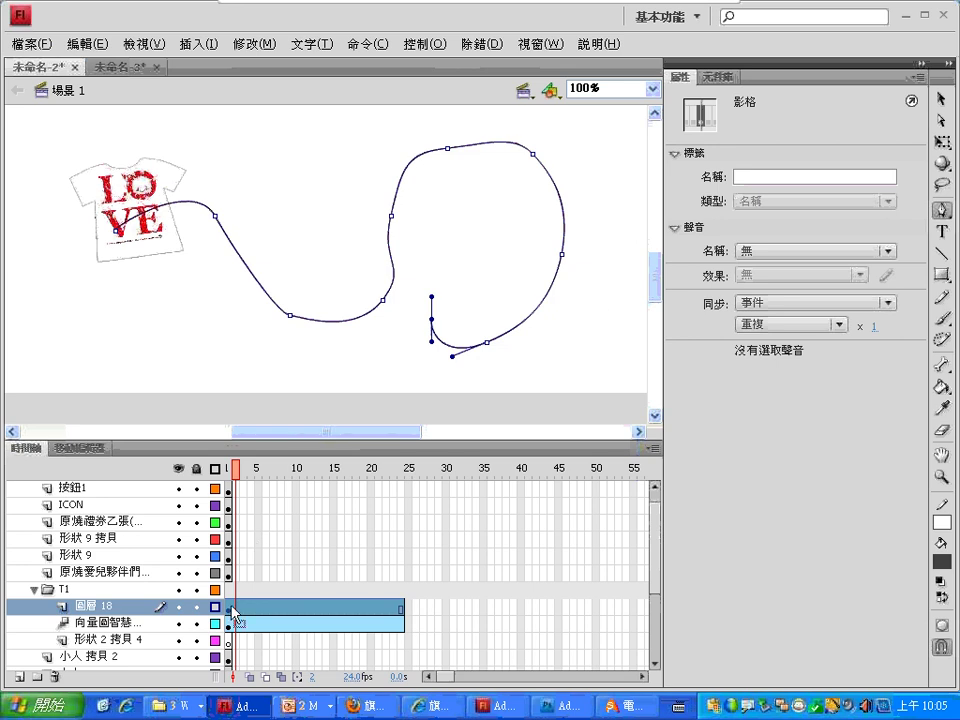
Select the whole drawn path on frame 1 of layer 圖層 18 and cut it.
{"action": "left_click", "coordinate": [230, 557]}
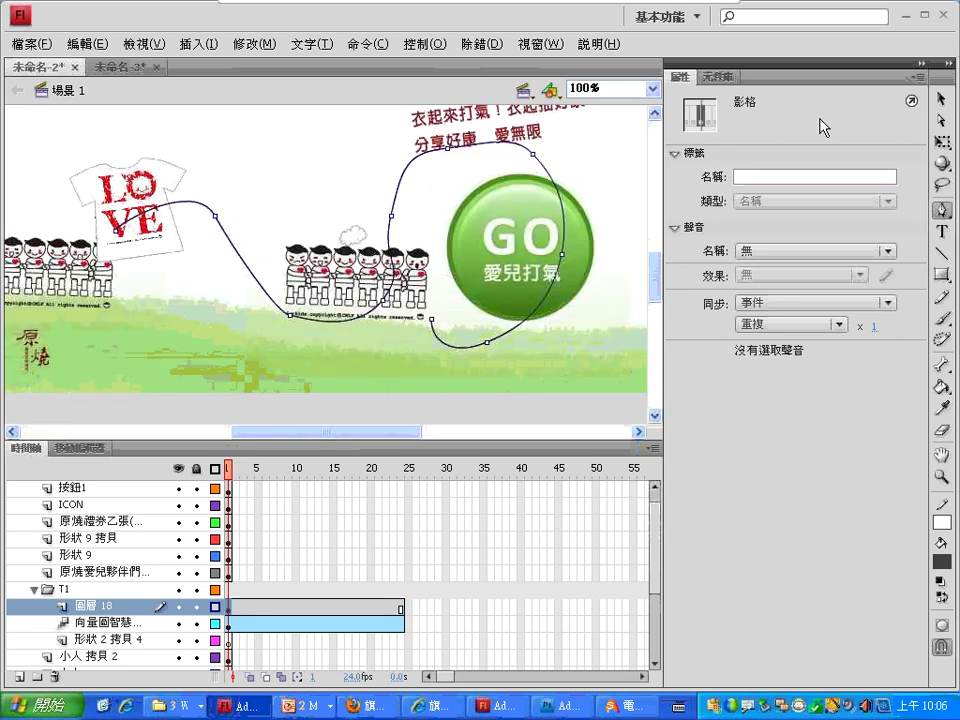
{"action": "left_click", "coordinate": [941, 99]}
{"action": "left_click", "coordinate": [200, 215]}
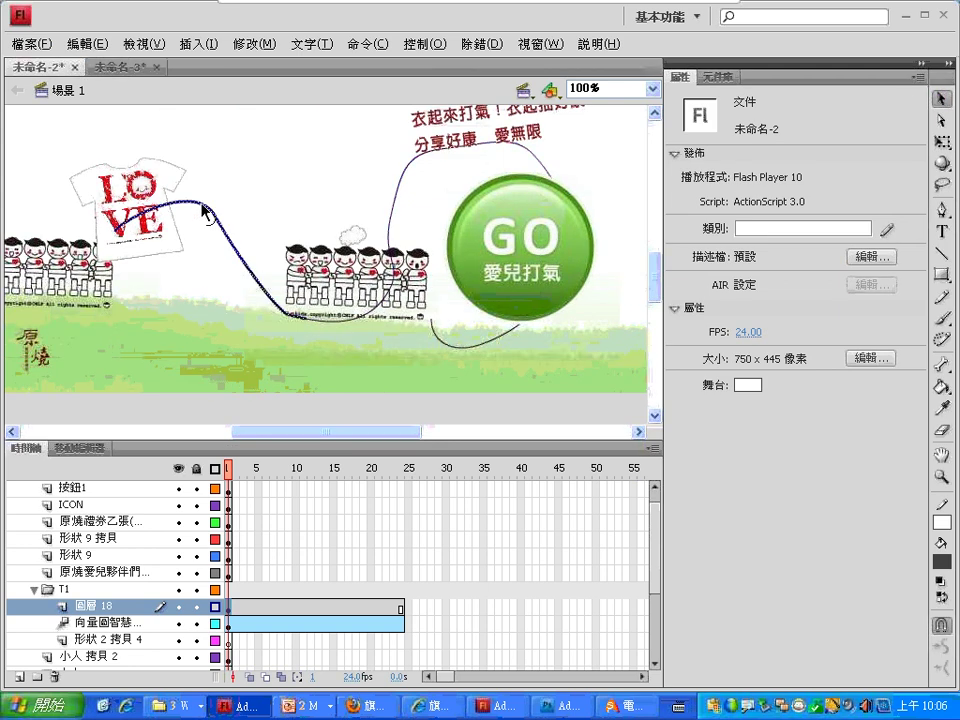
{"action": "left_click", "coordinate": [240, 480]}
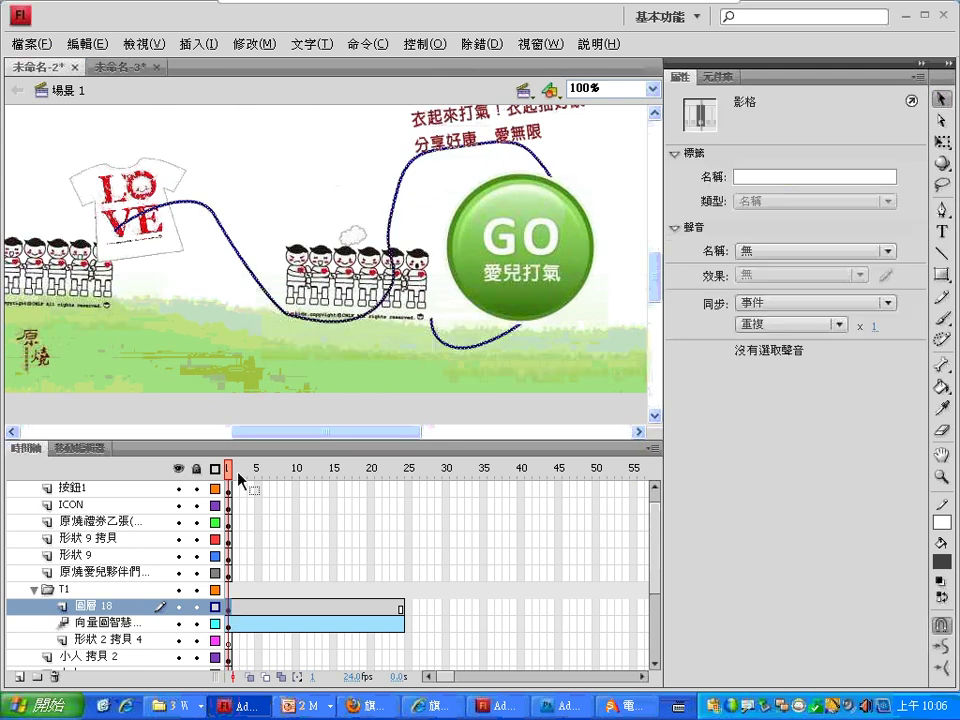
{"action": "right_click", "coordinate": [238, 256]}
{"action": "left_click", "coordinate": [262, 309]}
Paste the cut path in place onto the T-shirt motion tween, and scrub the playhead to frame 6 to preview it.
{"action": "left_click", "coordinate": [233, 625]}
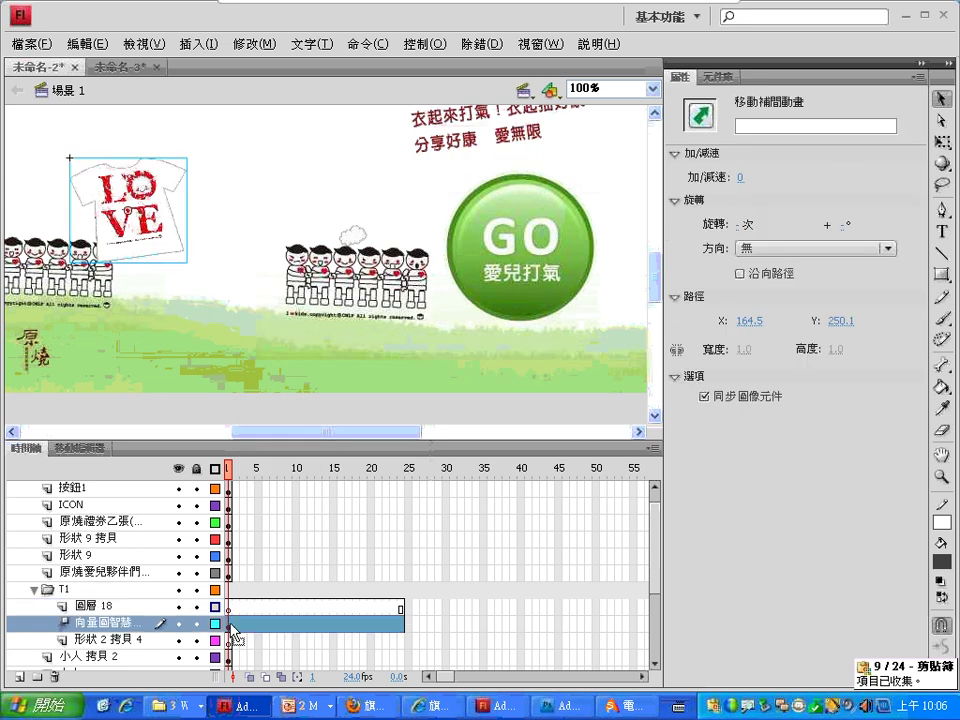
{"action": "left_click", "coordinate": [88, 46]}
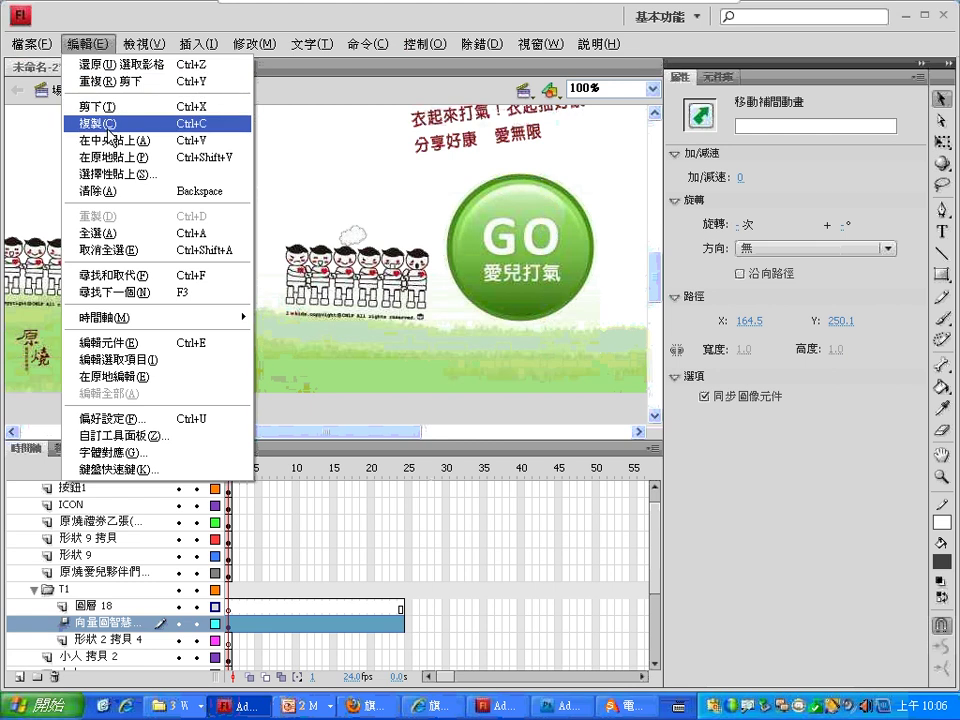
{"action": "left_click", "coordinate": [110, 158]}
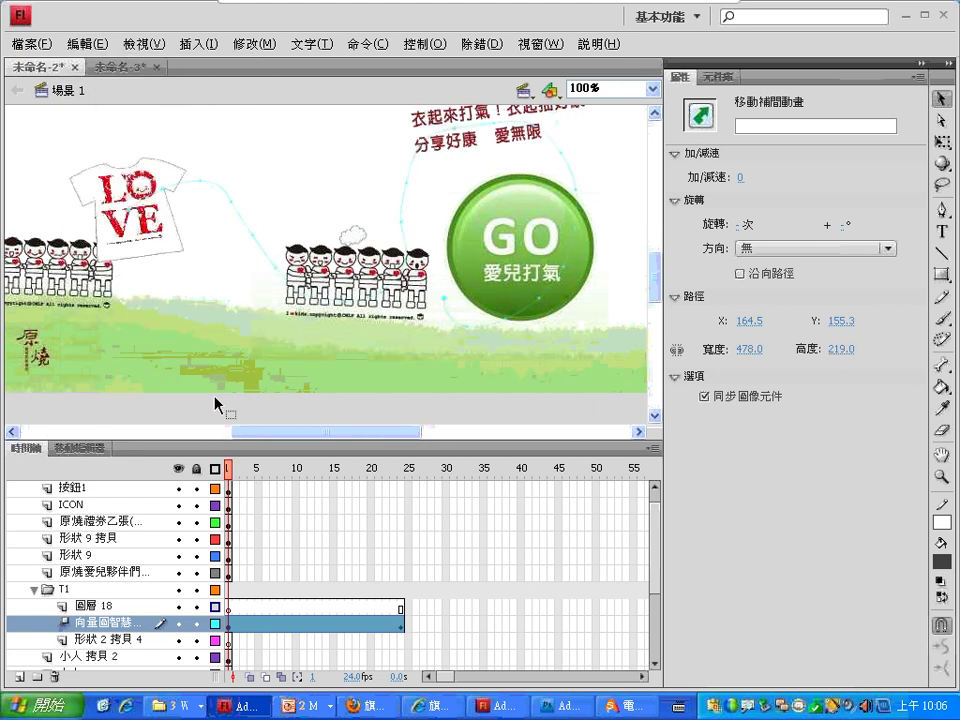
{"action": "left_click", "coordinate": [253, 472]}
{"action": "mouse_move", "coordinate": [253, 472]}
{"action": "left_mouse_down"}
{"action": "mouse_move", "coordinate": [386, 472]}
{"action": "mouse_move", "coordinate": [244, 478]}
{"action": "mouse_move", "coordinate": [368, 461]}
{"action": "mouse_move", "coordinate": [259, 470]}
{"action": "left_mouse_up"}
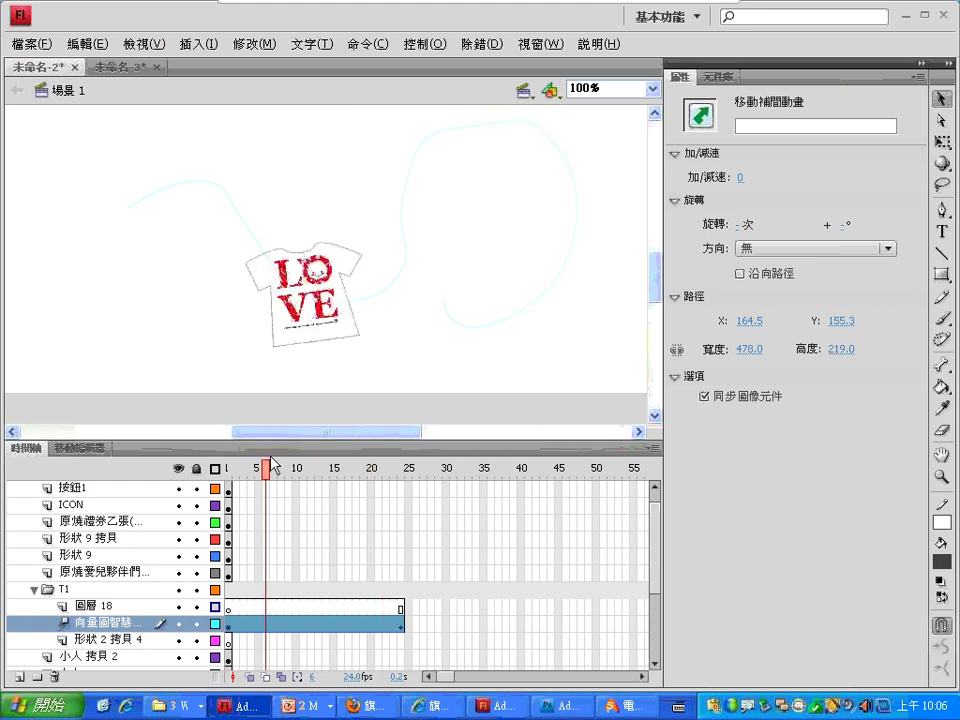
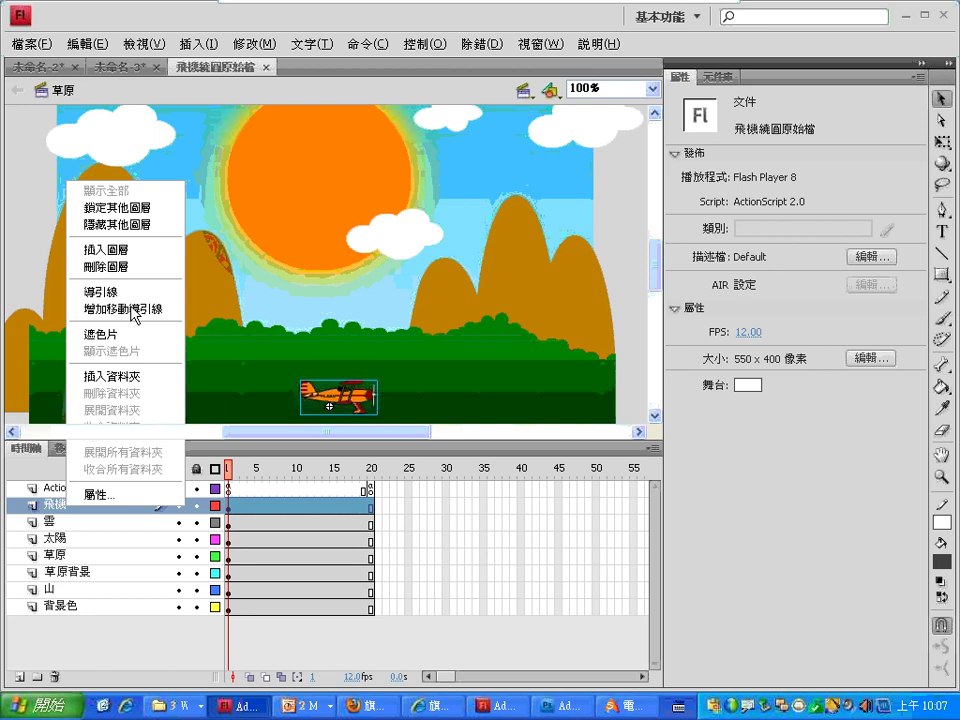
Add a motion guide layer to layer 飛機 and draw an unfilled oval path about 198 × 210 pixels on it.
{"action": "left_click", "coordinate": [135, 309]}
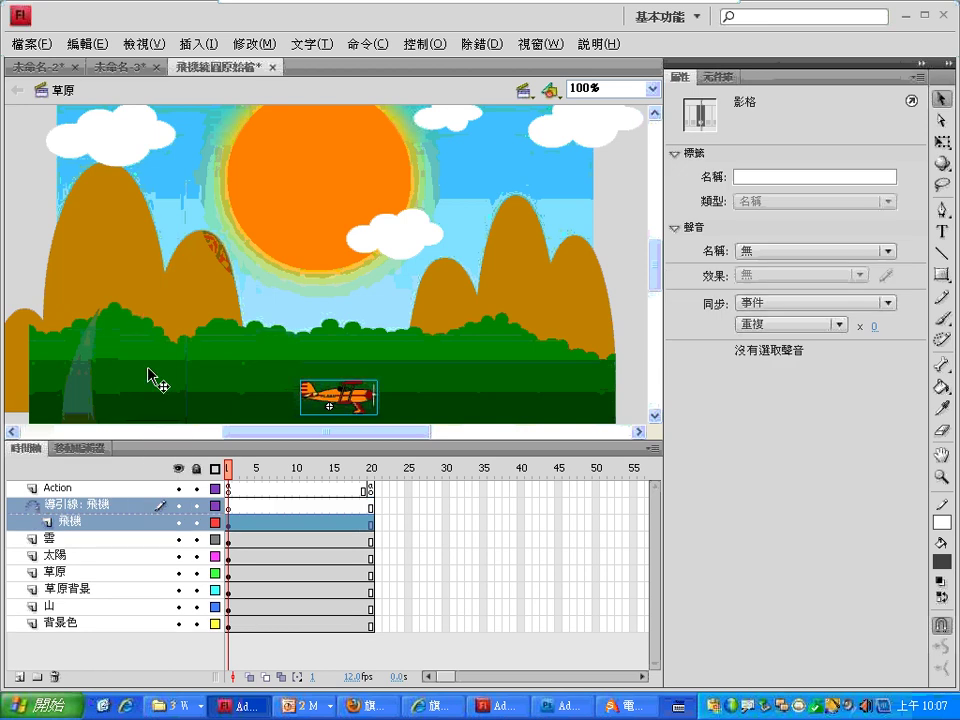
{"action": "left_click", "coordinate": [300, 425]}
{"action": "left_click", "coordinate": [941, 274]}
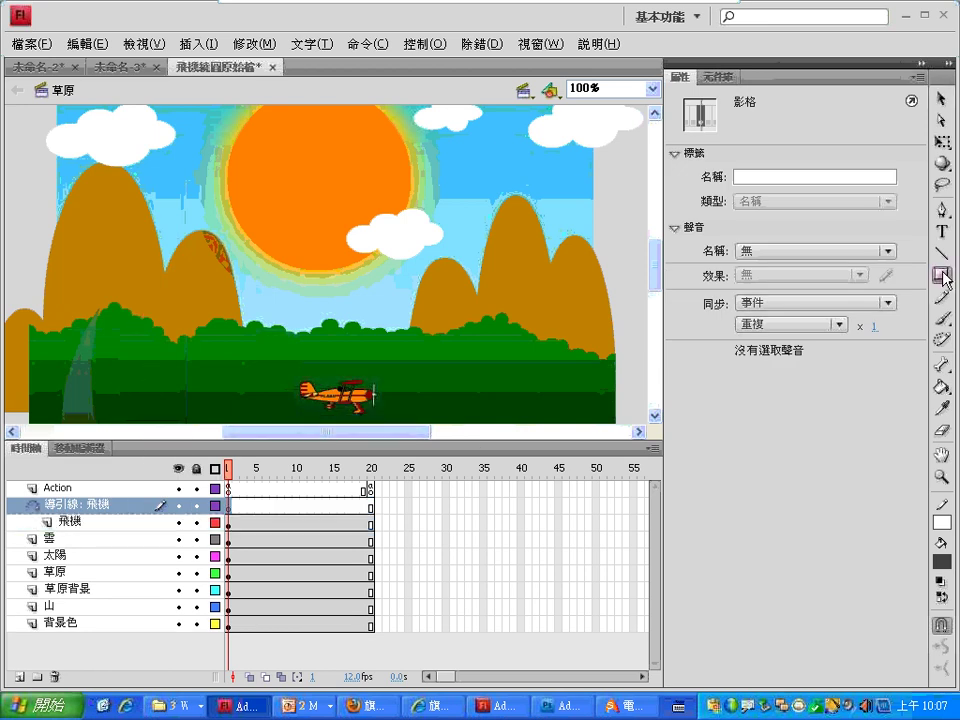
{"action": "left_click", "coordinate": [945, 276]}
{"action": "left_click", "coordinate": [838, 299]}
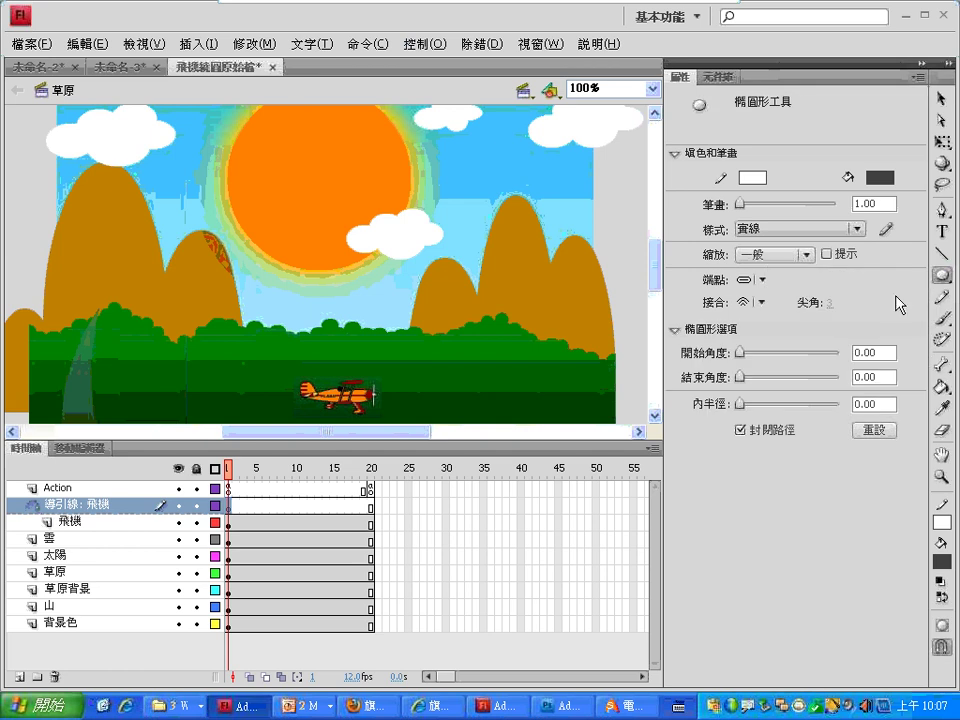
{"action": "left_click", "coordinate": [941, 562]}
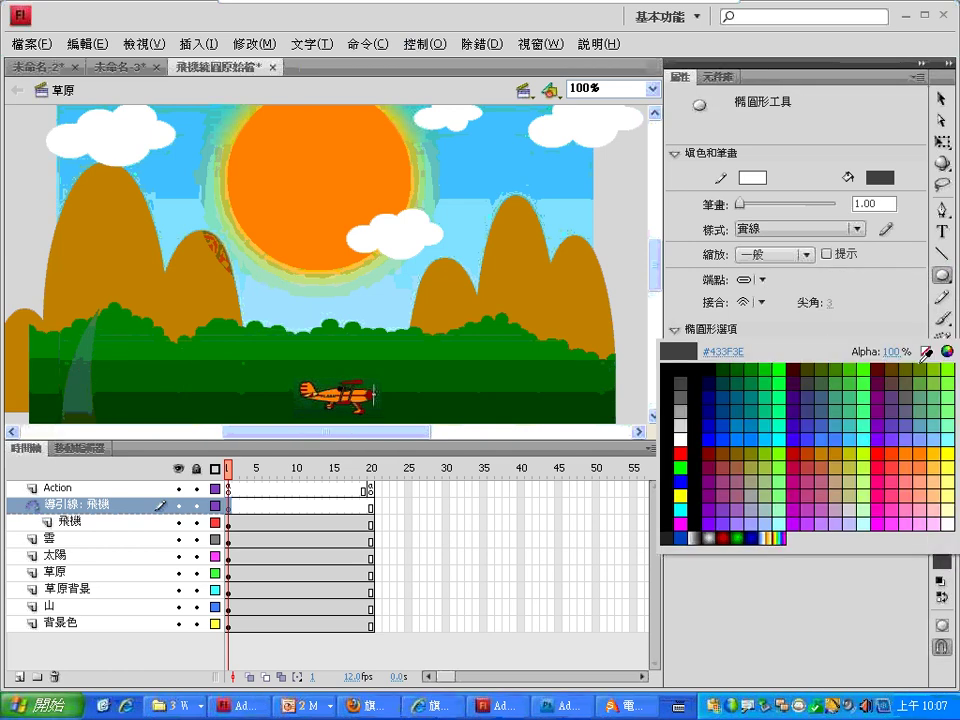
{"action": "left_click", "coordinate": [926, 351]}
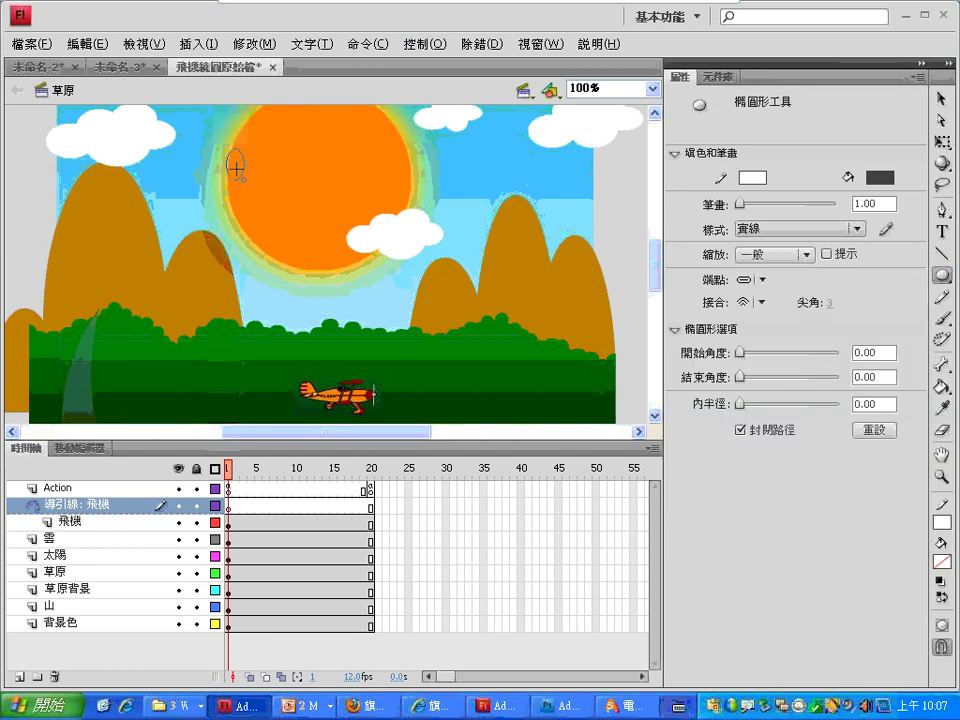
{"action": "left_click_drag", "start_coordinate": [236, 167], "coordinate": [418, 352]}
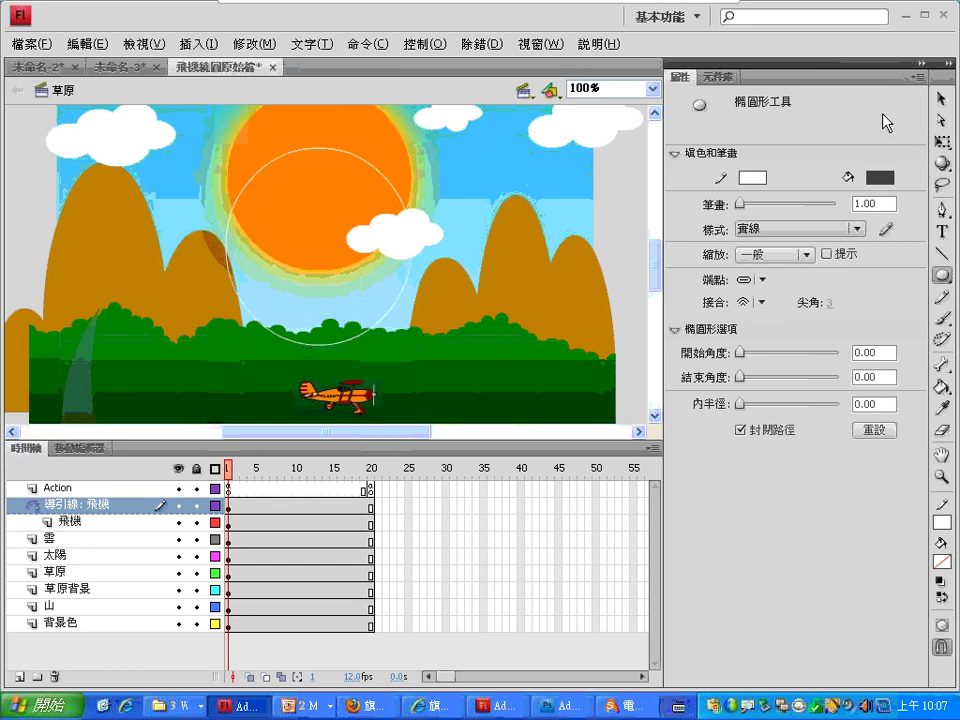
Recolor the oval guide path's stroke to medium blue and lock the guide layer.
{"action": "key", "text": "v"}
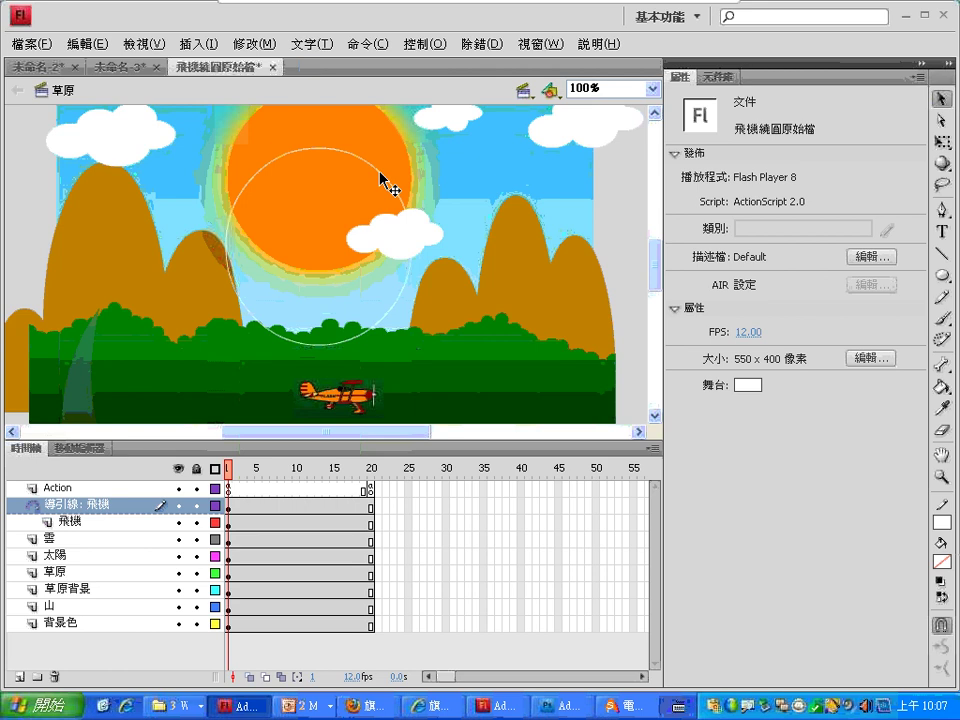
{"action": "left_click", "coordinate": [392, 182]}
{"action": "left_click", "coordinate": [941, 522]}
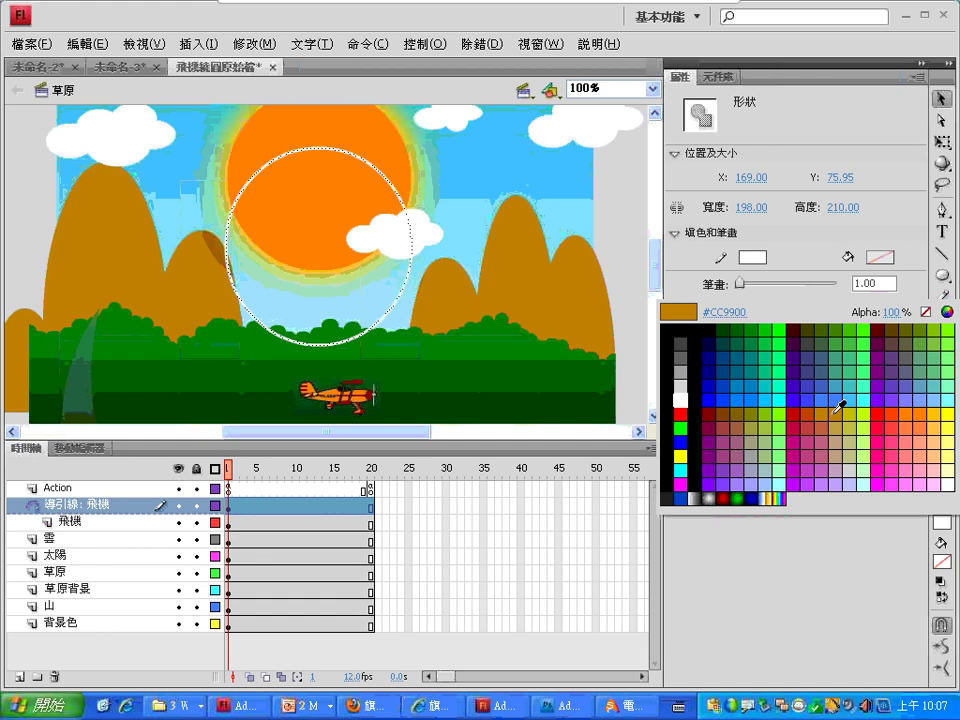
{"action": "left_click", "coordinate": [827, 376]}
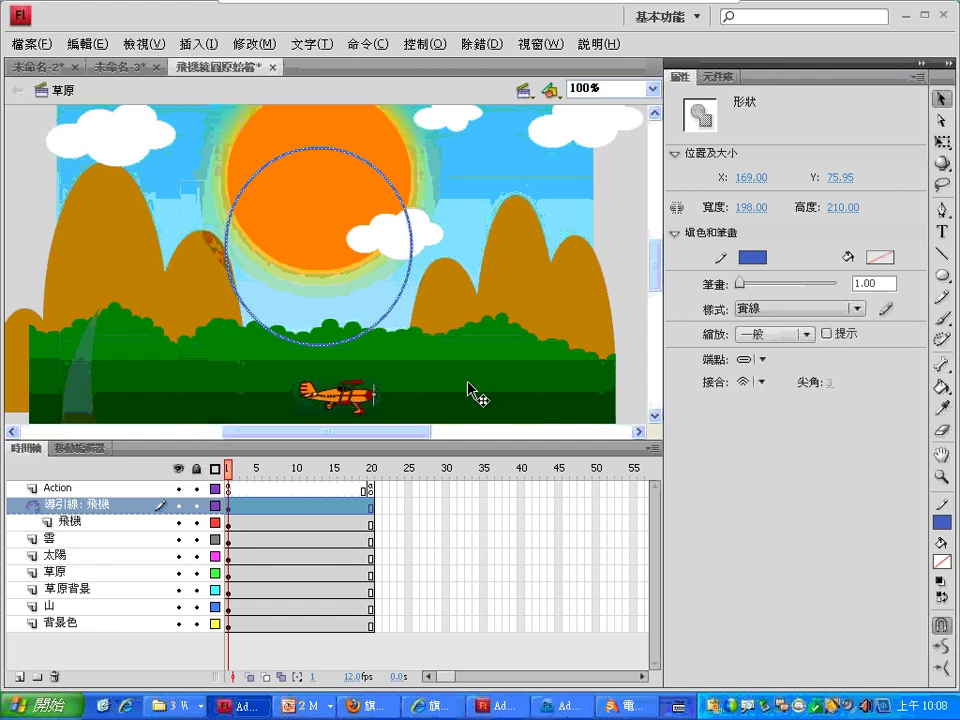
{"action": "left_click", "coordinate": [195, 506]}
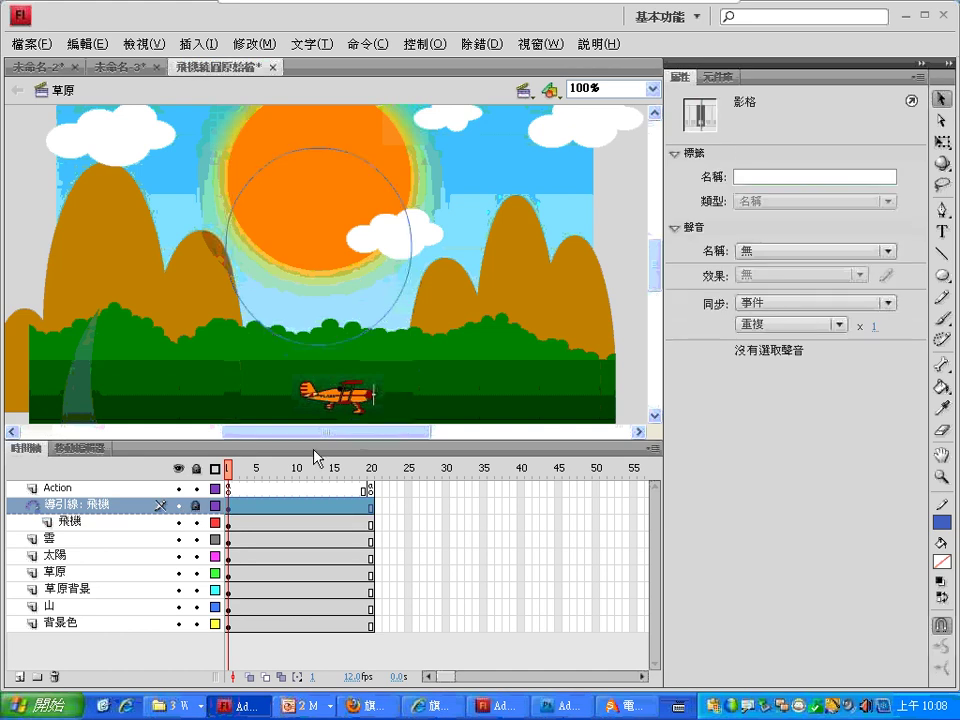
Move the biplane on frame 1 onto the oval just beyond its lowest point, to about X 296.05, Y 282.40.
{"action": "left_click", "coordinate": [337, 404]}
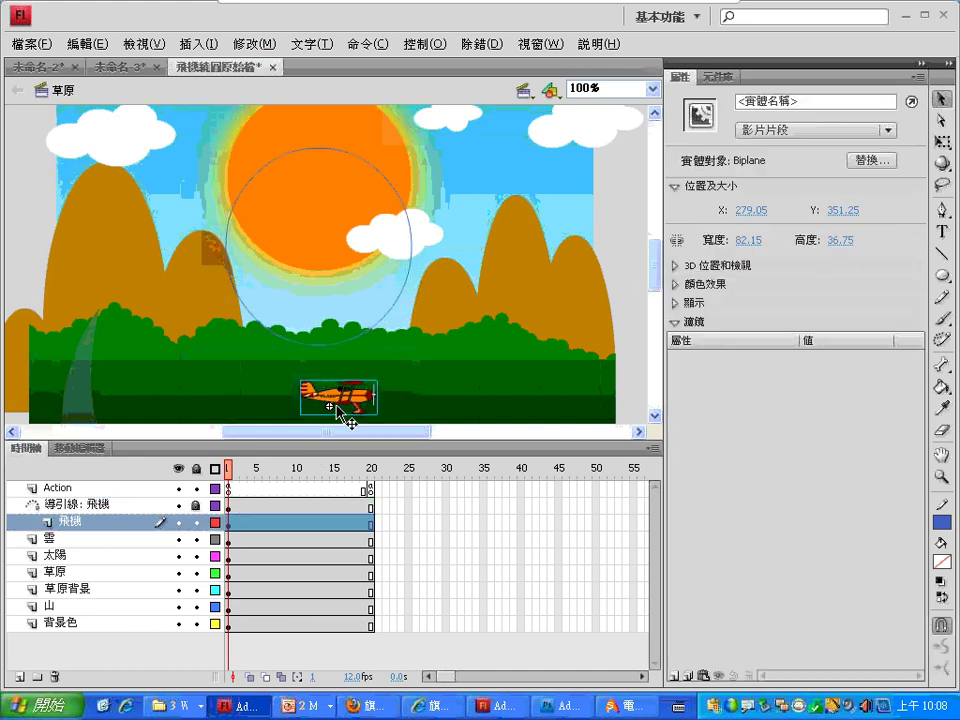
{"action": "left_click_drag", "start_coordinate": [336, 408], "coordinate": [393, 363]}
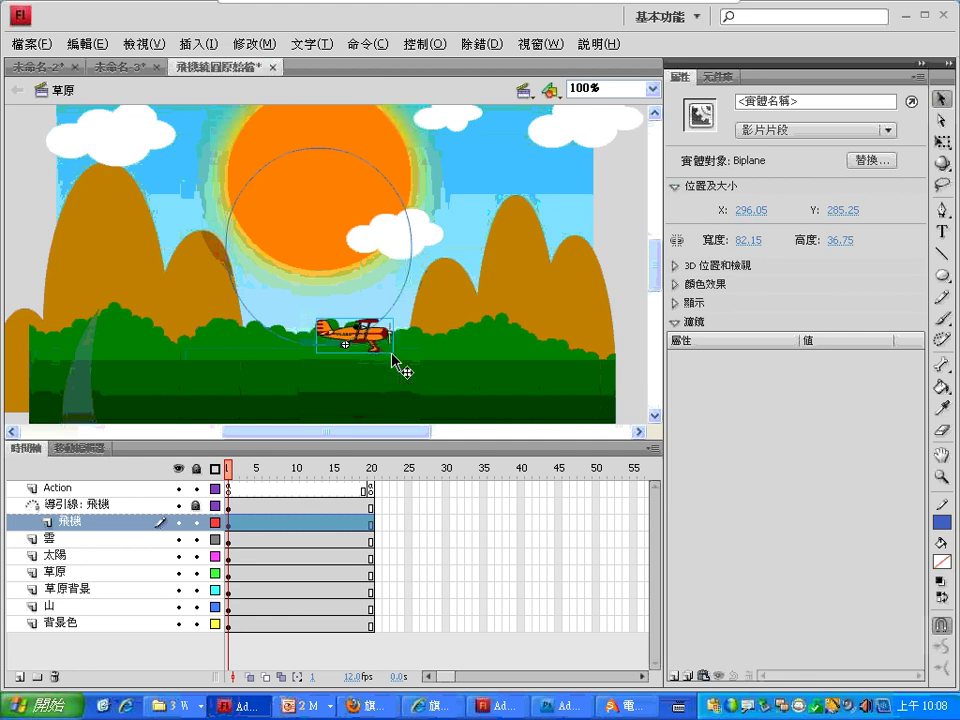
{"action": "left_click", "coordinate": [653, 88]}
{"action": "key", "text": "Escape"}
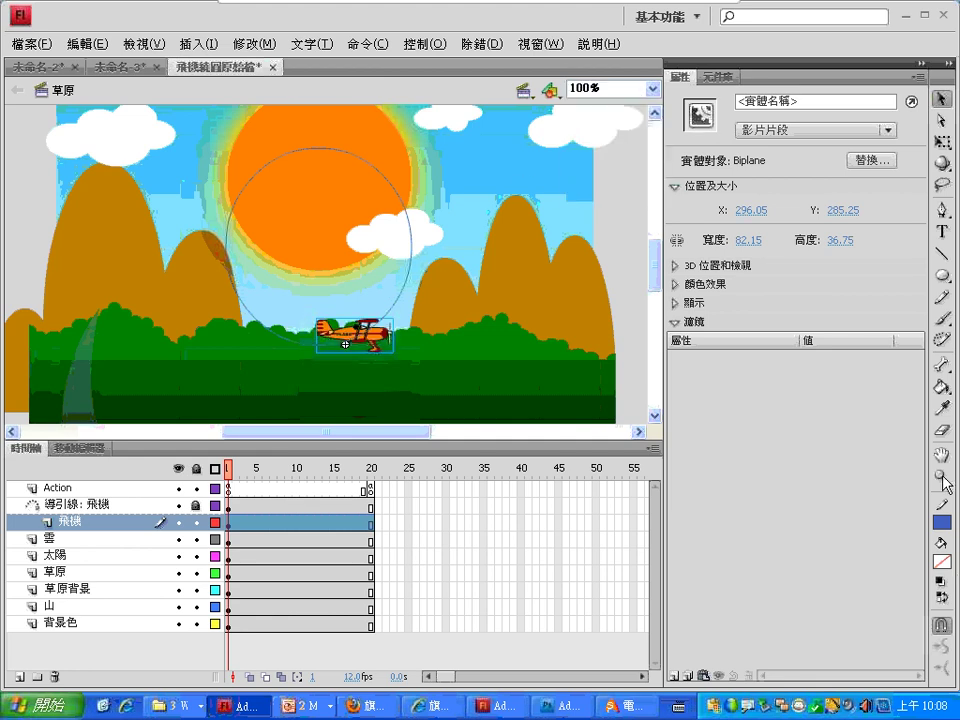
{"action": "key", "text": "z"}
{"action": "left_click_drag", "start_coordinate": [250, 268], "coordinate": [333, 362]}
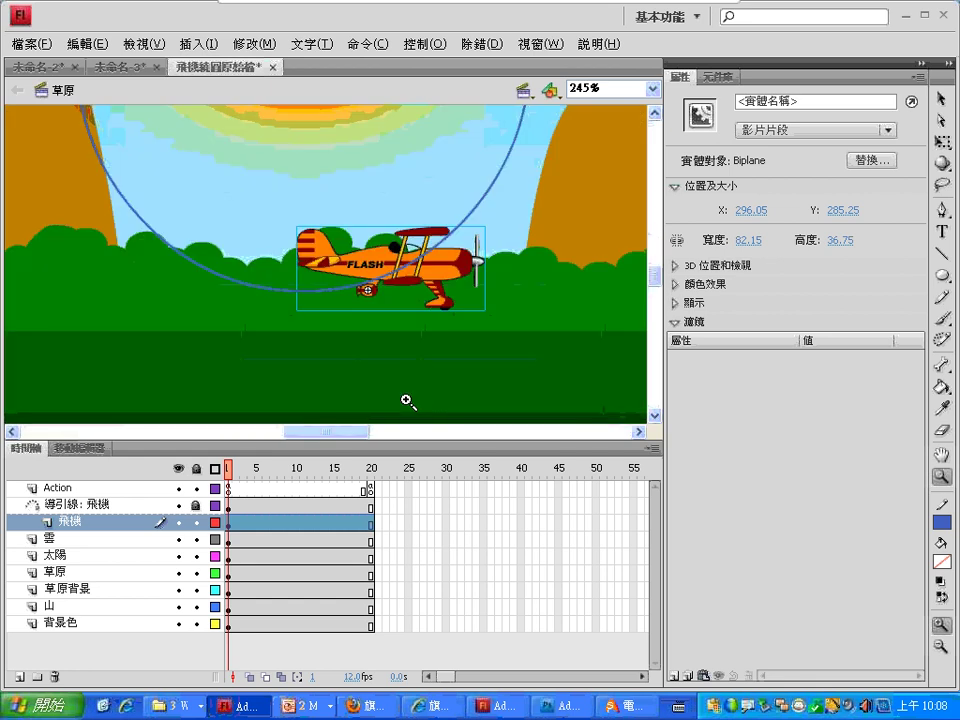
{"action": "key", "text": "v"}
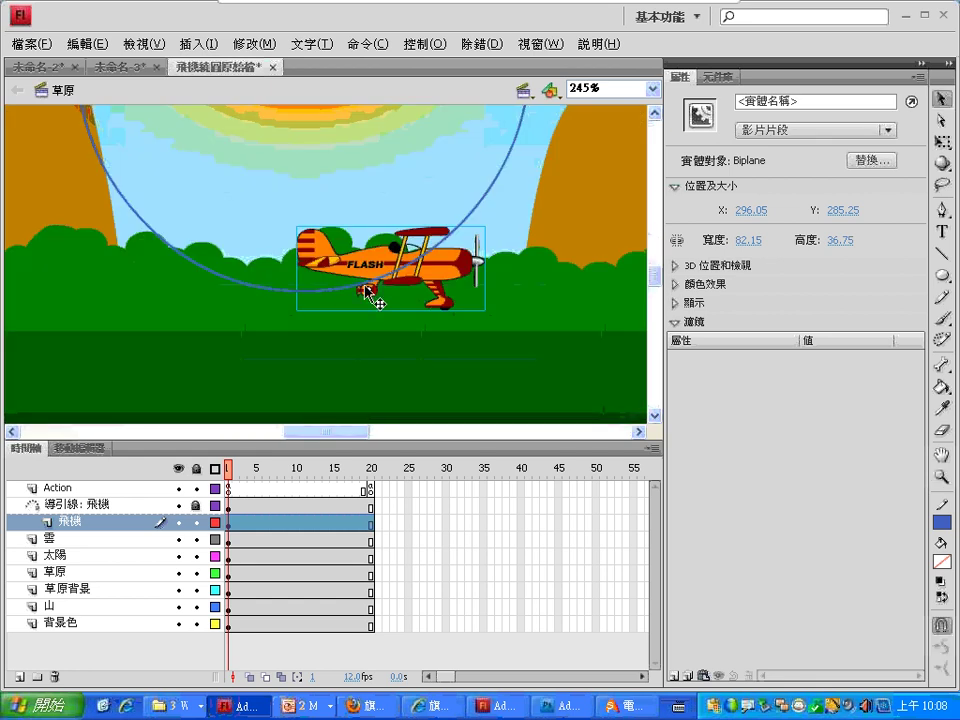
{"action": "mouse_move", "coordinate": [375, 285]}
{"action": "left_mouse_down"}
{"action": "mouse_move", "coordinate": [380, 300]}
{"action": "mouse_move", "coordinate": [373, 286]}
{"action": "left_mouse_up"}
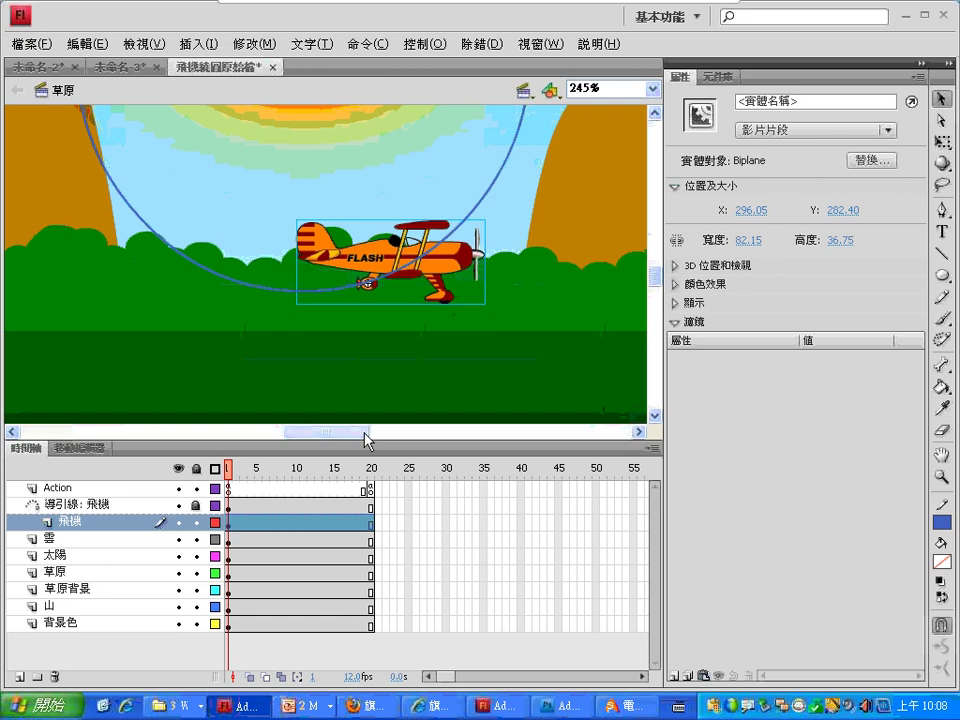
Insert a keyframe at frame 20 of layer 飛機 and move the biplane along the oval to about X 204.35, Y 260.80.
{"action": "left_click", "coordinate": [369, 521]}
{"action": "left_click", "coordinate": [370, 522]}
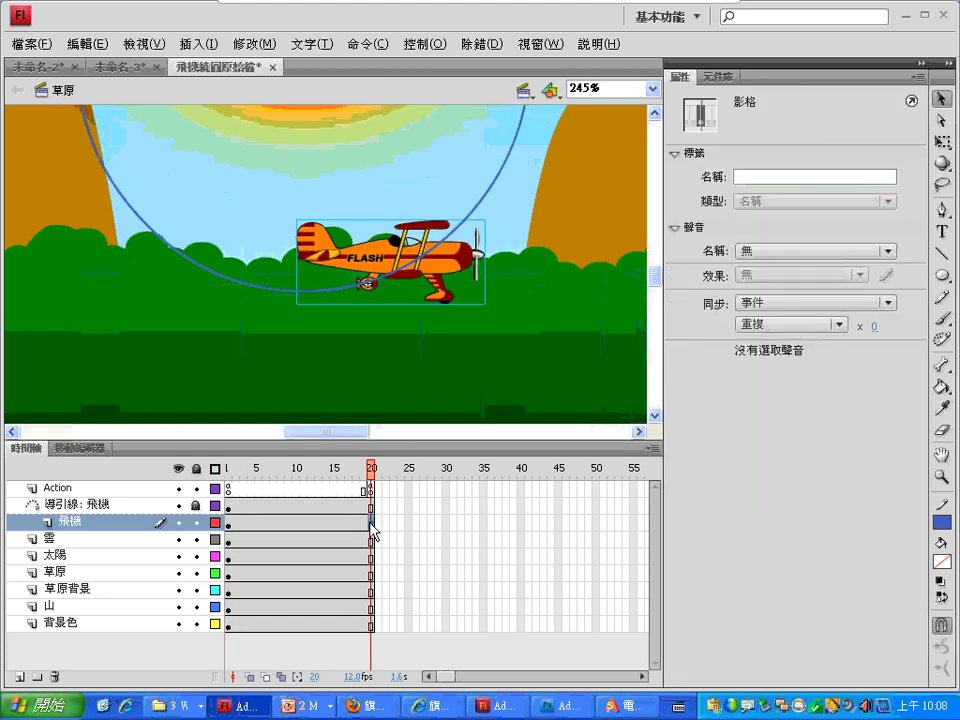
{"action": "right_click", "coordinate": [370, 522]}
{"action": "left_click", "coordinate": [473, 219]}
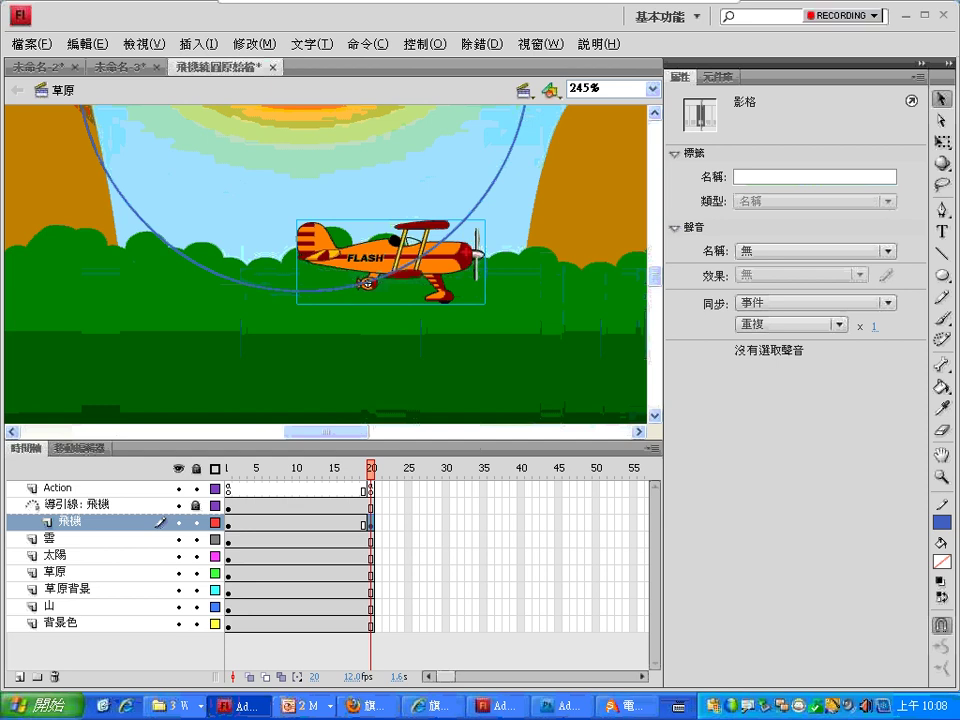
{"action": "mouse_move", "coordinate": [350, 185]}
{"action": "left_mouse_down"}
{"action": "mouse_move", "coordinate": [300, 90]}
{"action": "mouse_move", "coordinate": [170, 60]}
{"action": "mouse_move", "coordinate": [180, 195]}
{"action": "mouse_move", "coordinate": [220, 183]}
{"action": "left_mouse_up"}
{"action": "key", "text": "Escape"}
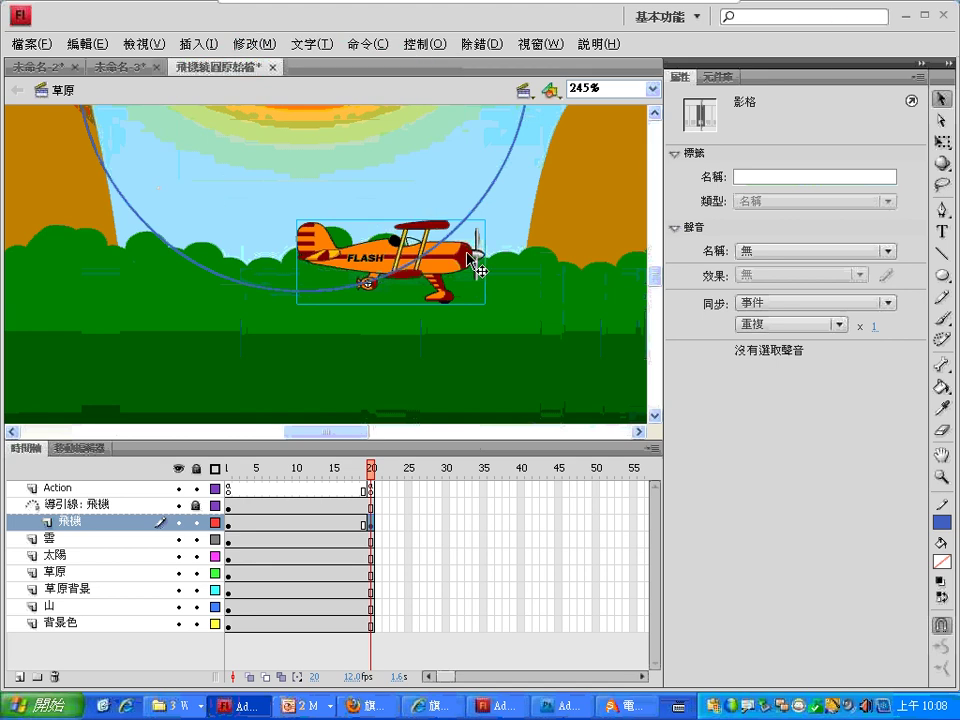
{"action": "left_click_drag", "start_coordinate": [367, 285], "coordinate": [166, 242]}
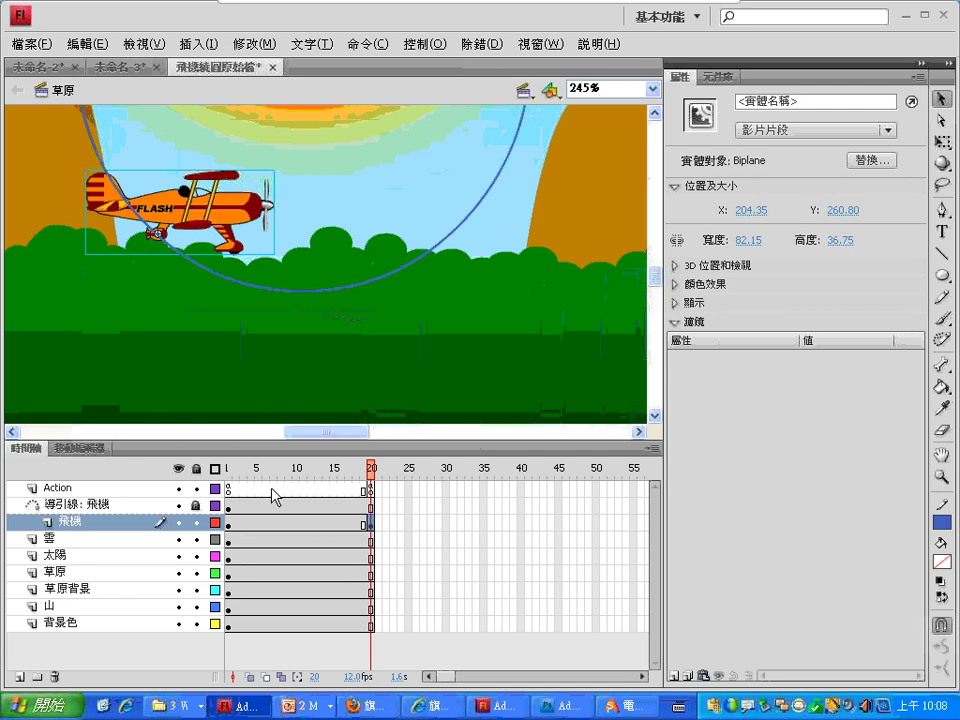
Create a classic tween between frames 1 and 20 of layer 飛機.
{"action": "left_click", "coordinate": [283, 522]}
{"action": "right_click", "coordinate": [284, 522]}
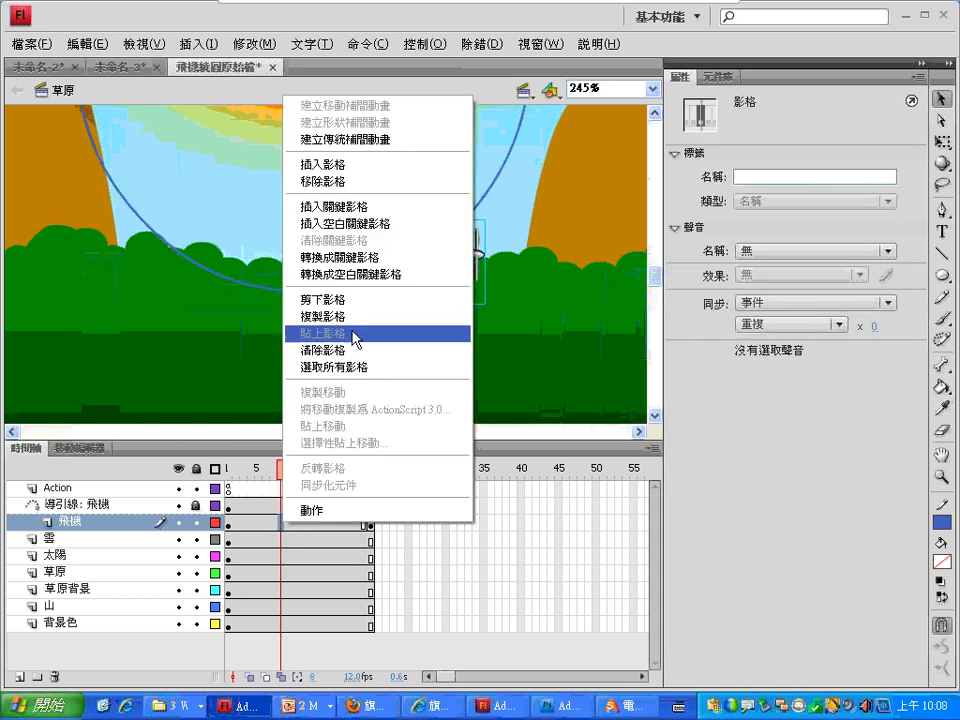
{"action": "left_click", "coordinate": [414, 150]}
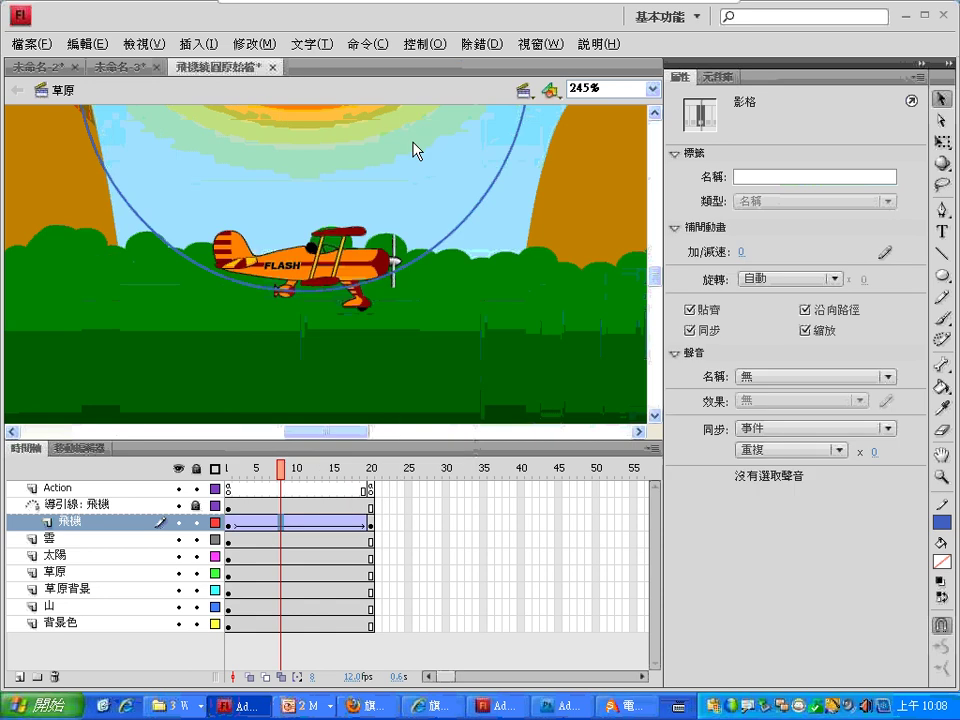
Fit the stage to the window, test the movie to check the biplane's flight, and close the preview.
{"action": "left_click", "coordinate": [652, 88]}
{"action": "left_click", "coordinate": [605, 98]}
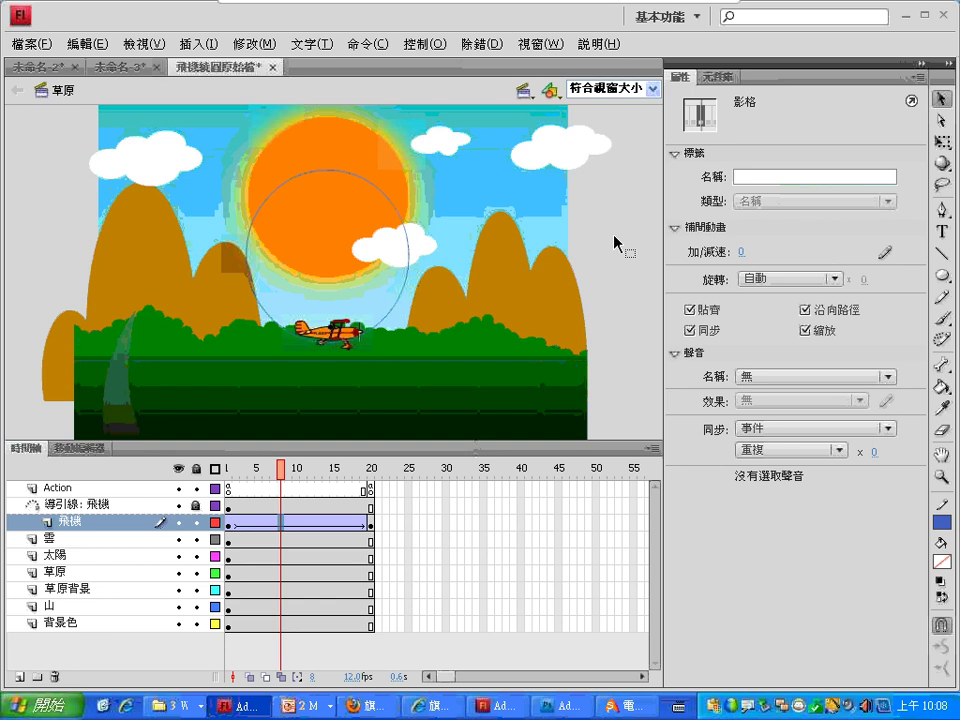
{"action": "key", "text": "ctrl+Return"}
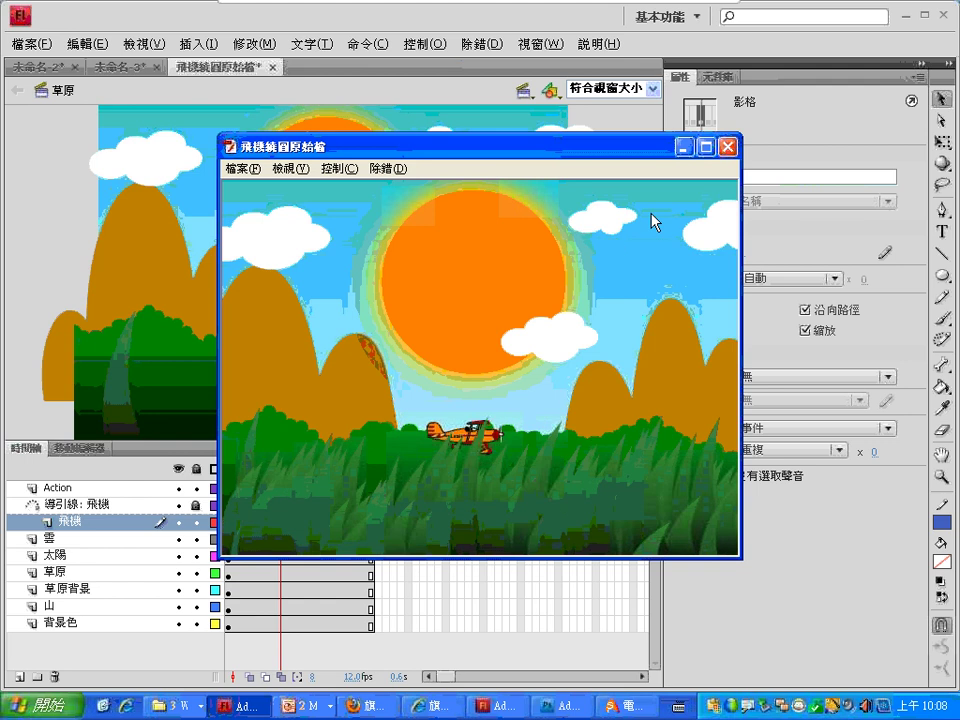
{"action": "left_click", "coordinate": [731, 152]}
Move the frame 20 biplane to the oval's upper-right arc, about X 350.65, Y 120.25, and test the movie.
{"action": "left_click", "coordinate": [372, 522]}
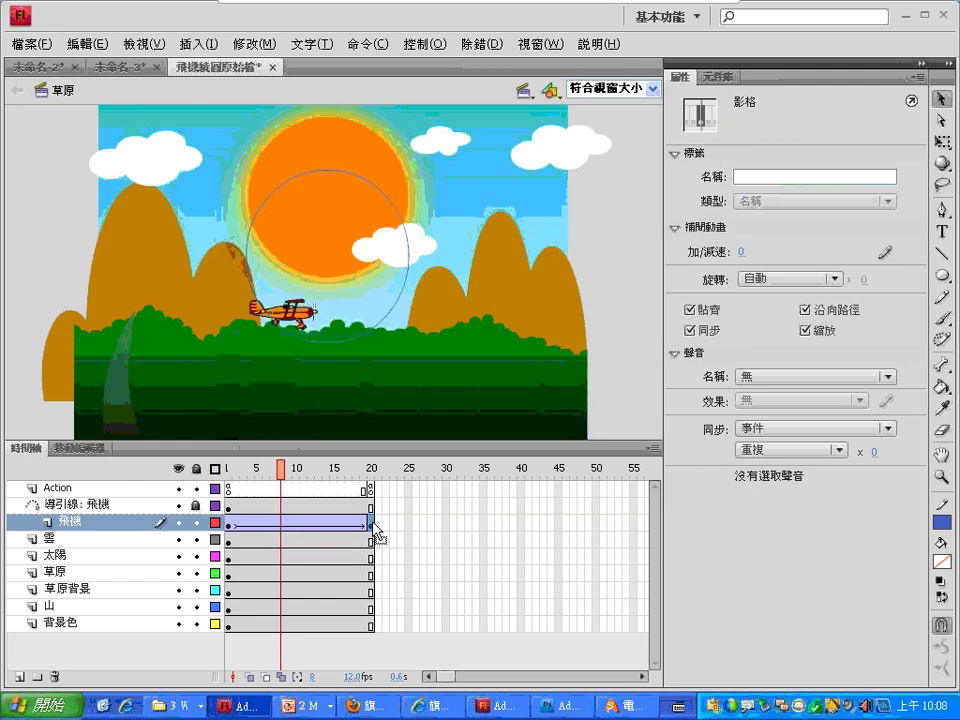
{"action": "left_click_drag", "start_coordinate": [273, 325], "coordinate": [414, 236]}
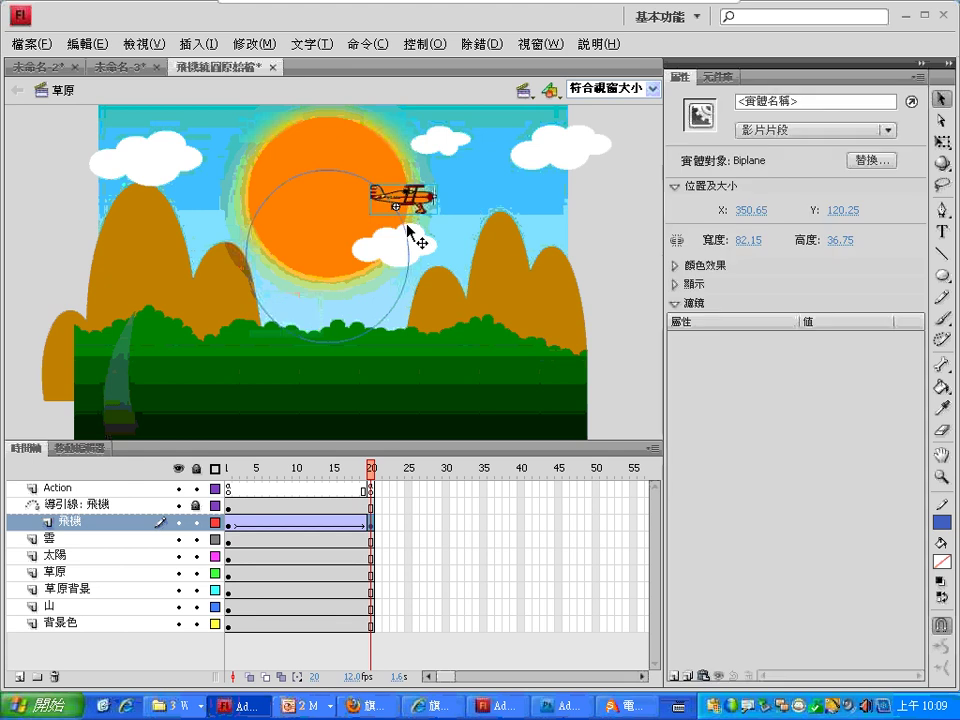
{"action": "key", "text": "ctrl+Return"}
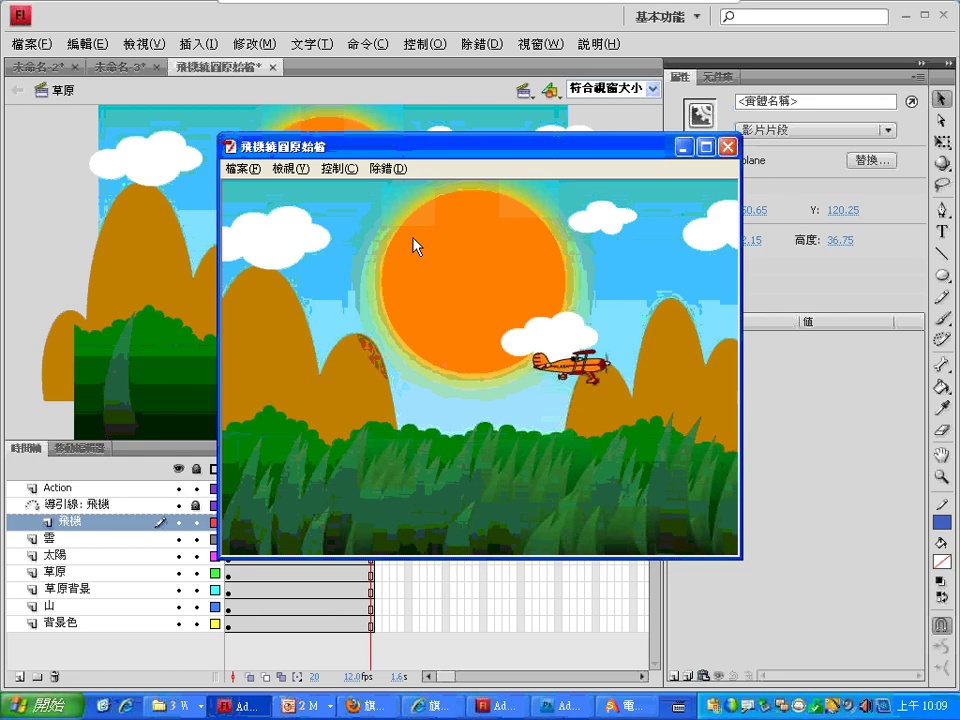
{"action": "left_click", "coordinate": [727, 147]}
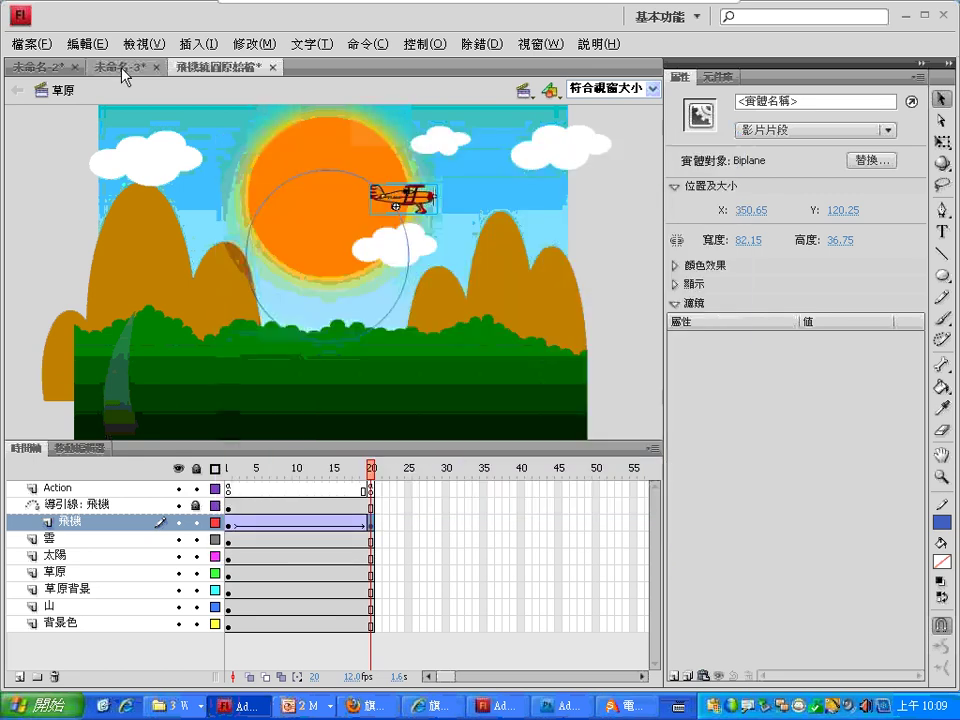
In document 未命名-2, remove the T-shirt layer's existing tween and create a fresh motion tween on it.
{"action": "left_click", "coordinate": [40, 68]}
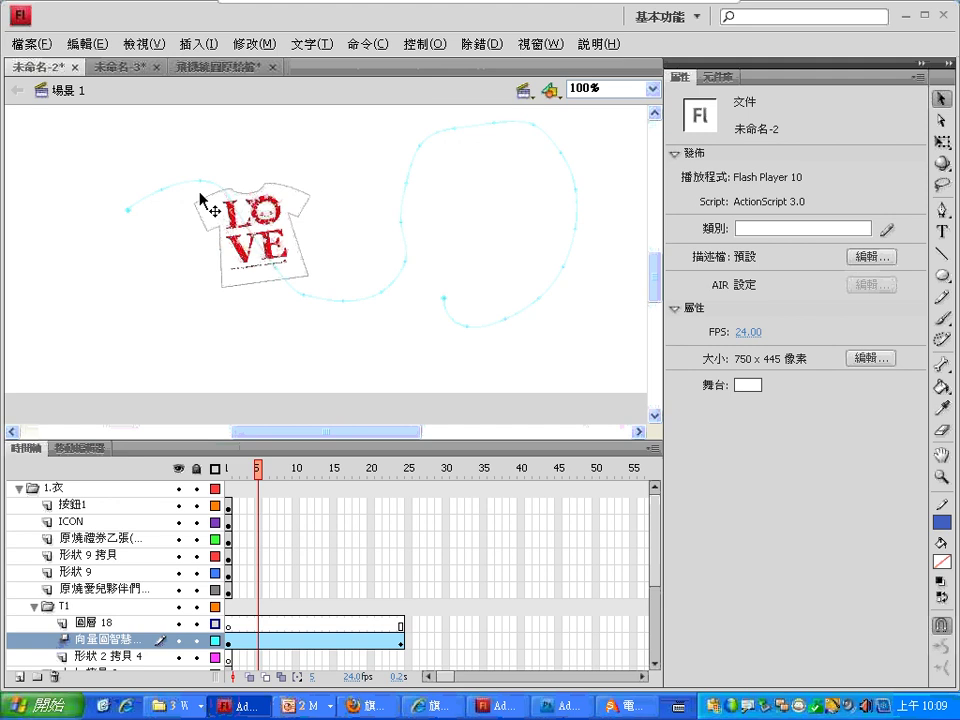
{"action": "right_click", "coordinate": [246, 643]}
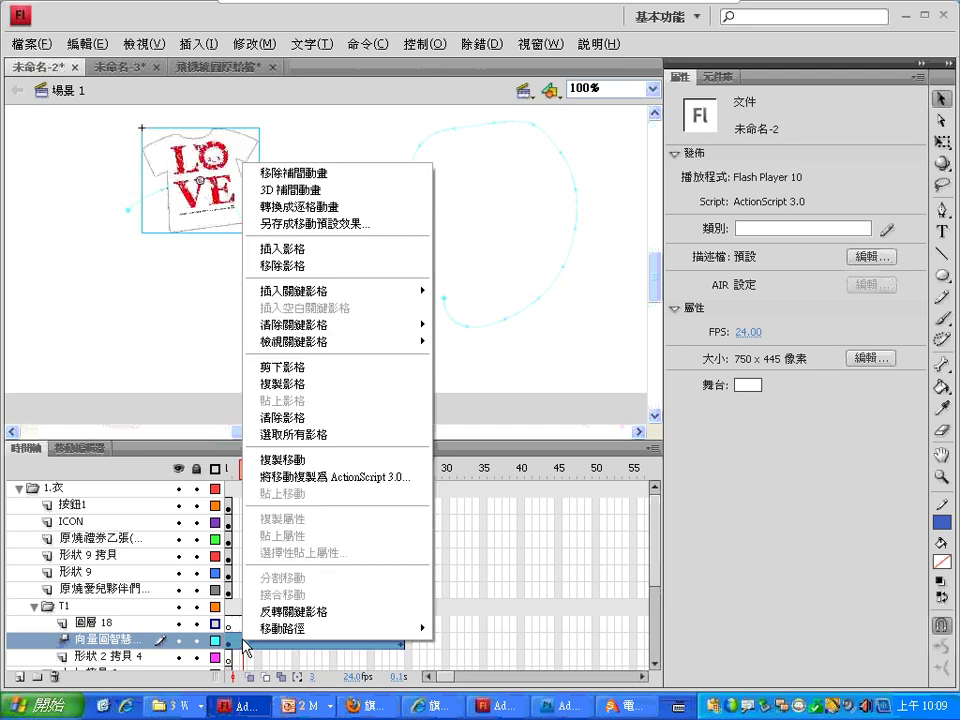
{"action": "left_click", "coordinate": [305, 173]}
{"action": "right_click", "coordinate": [240, 642]}
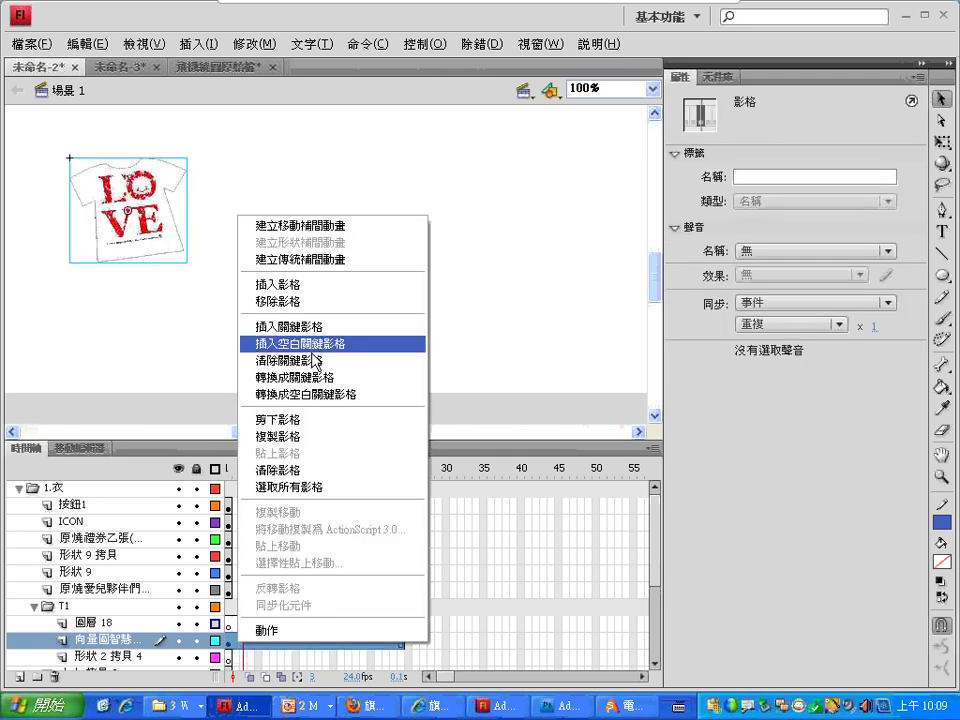
{"action": "left_click", "coordinate": [305, 227]}
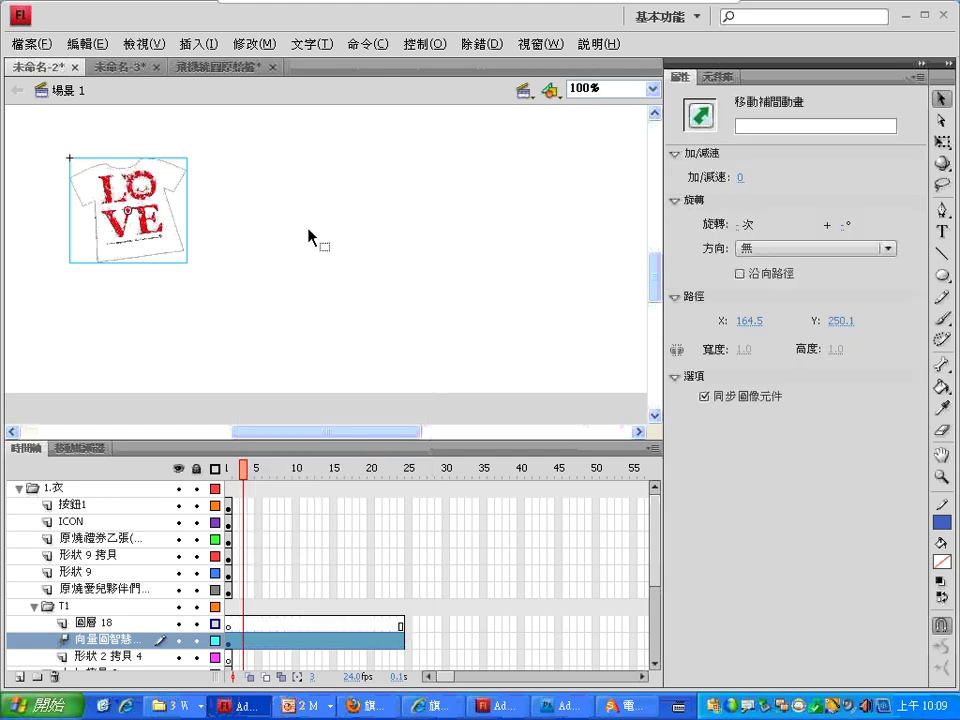
Draw a large blue, unfilled circle beside the T-shirt on frame 1 of layer 圖層 18.
{"action": "left_click", "coordinate": [228, 624]}
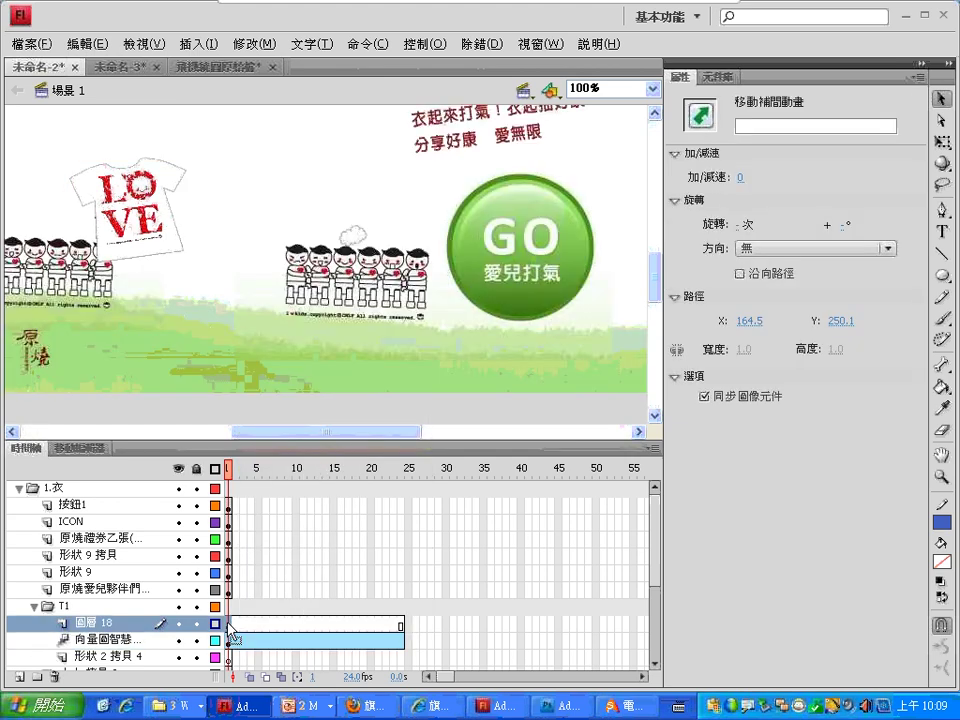
{"action": "left_click", "coordinate": [942, 276]}
{"action": "mouse_move", "coordinate": [172, 135]}
{"action": "left_mouse_down"}
{"action": "mouse_move", "coordinate": [195, 160]}
{"action": "mouse_move", "coordinate": [386, 279]}
{"action": "mouse_move", "coordinate": [422, 371]}
{"action": "mouse_move", "coordinate": [412, 383]}
{"action": "left_mouse_up"}
{"action": "key", "text": "v"}
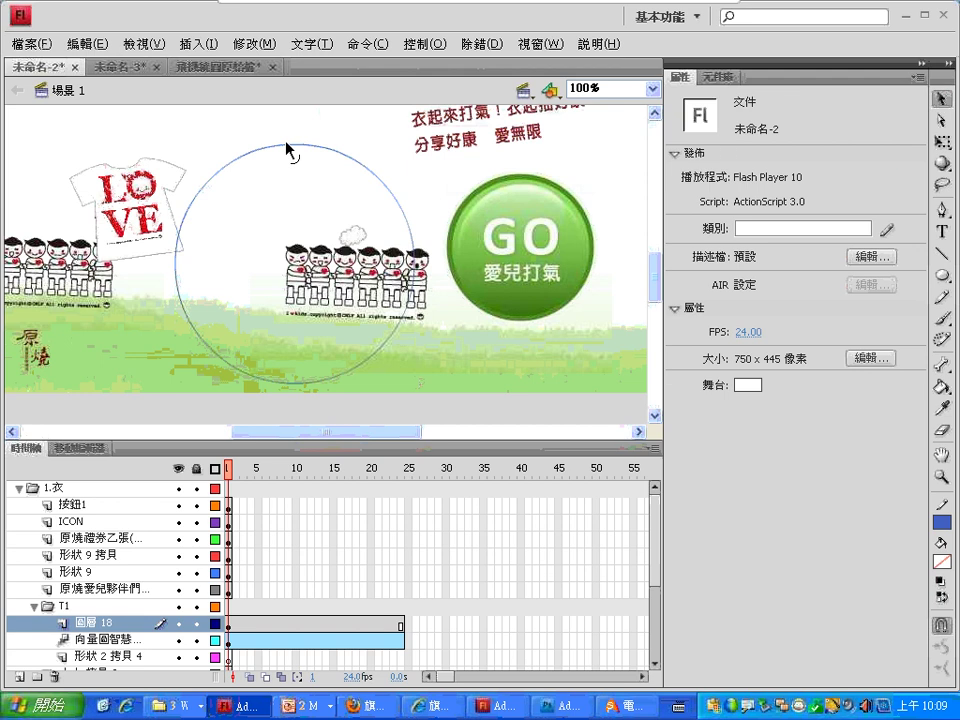
Cut the blue circle from layer 圖層 18 and try to paste it in place onto the T-shirt's tween layer.
{"action": "left_click", "coordinate": [289, 150]}
{"action": "left_click", "coordinate": [87, 44]}
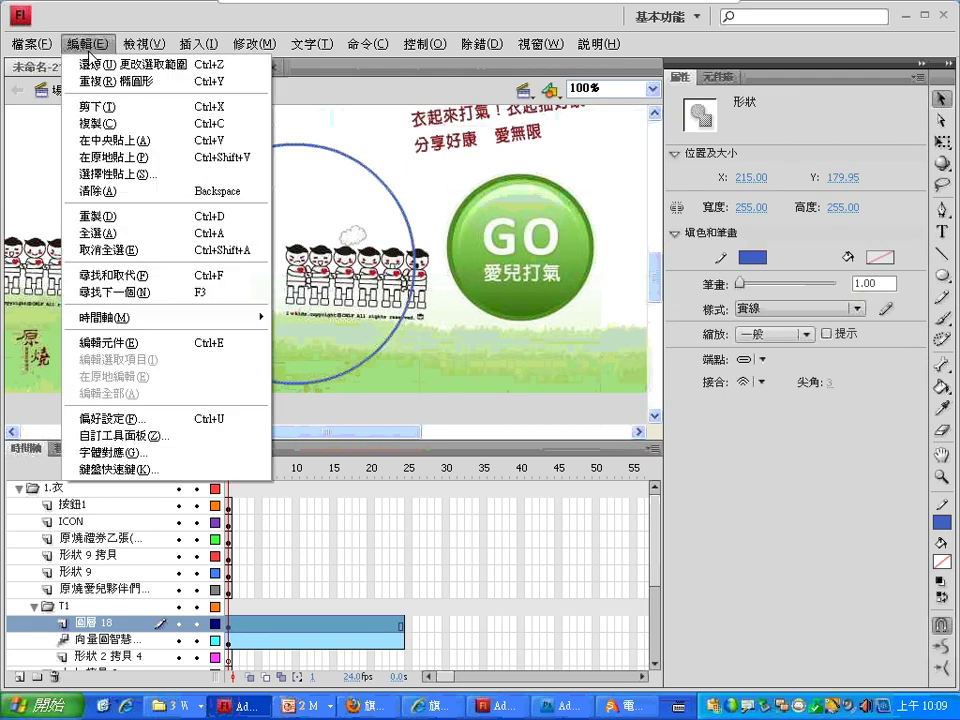
{"action": "left_click", "coordinate": [97, 106]}
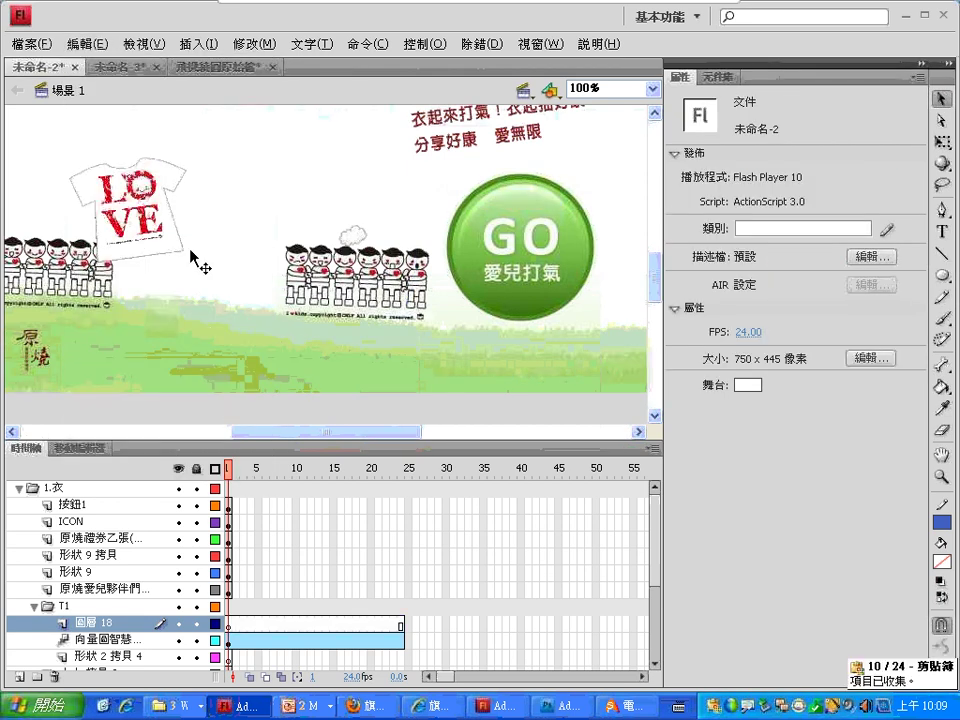
{"action": "left_click", "coordinate": [237, 639]}
{"action": "left_click", "coordinate": [100, 44]}
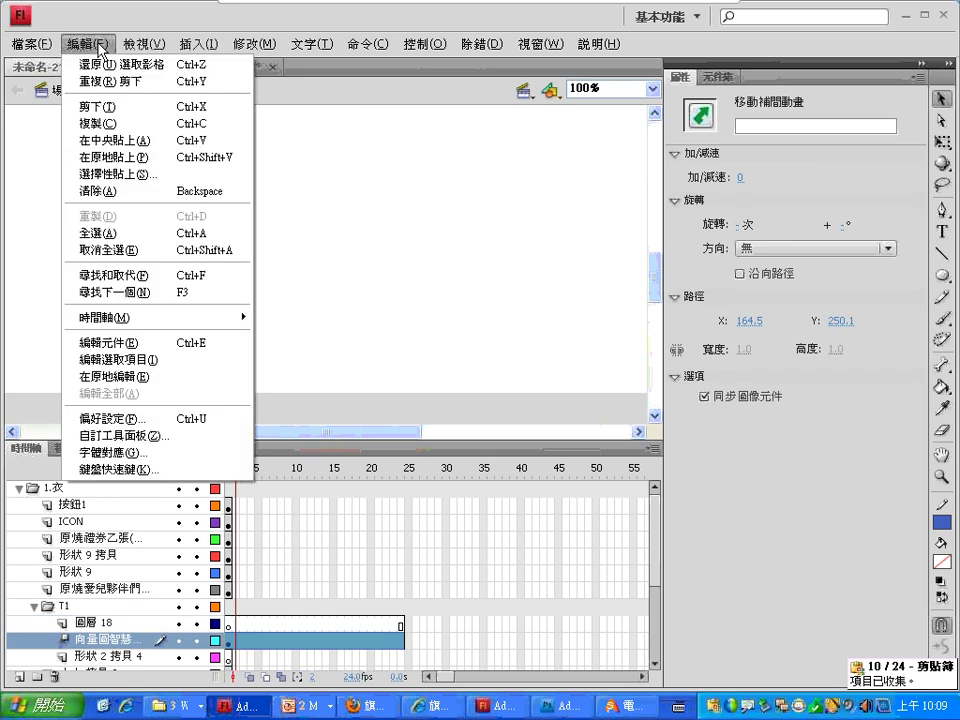
{"action": "left_click", "coordinate": [113, 157]}
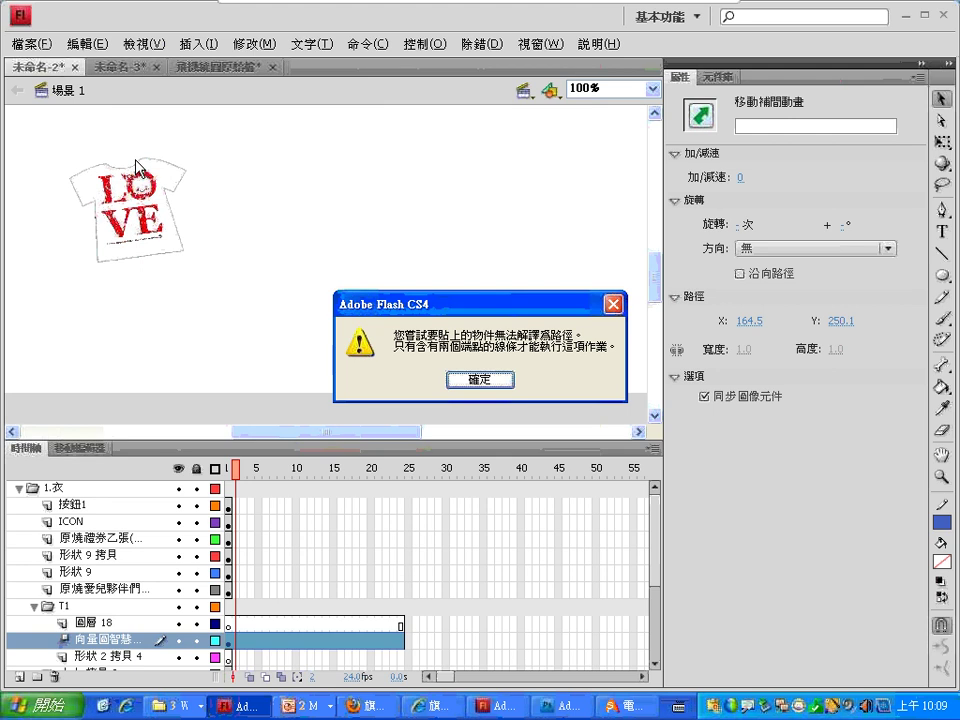
{"action": "left_click", "coordinate": [480, 380]}
In document 飛機繞圓原始檔, keep only the biplane's guide layer unlocked and erase a small gap at the bottom of the oval.
{"action": "left_click", "coordinate": [218, 67]}
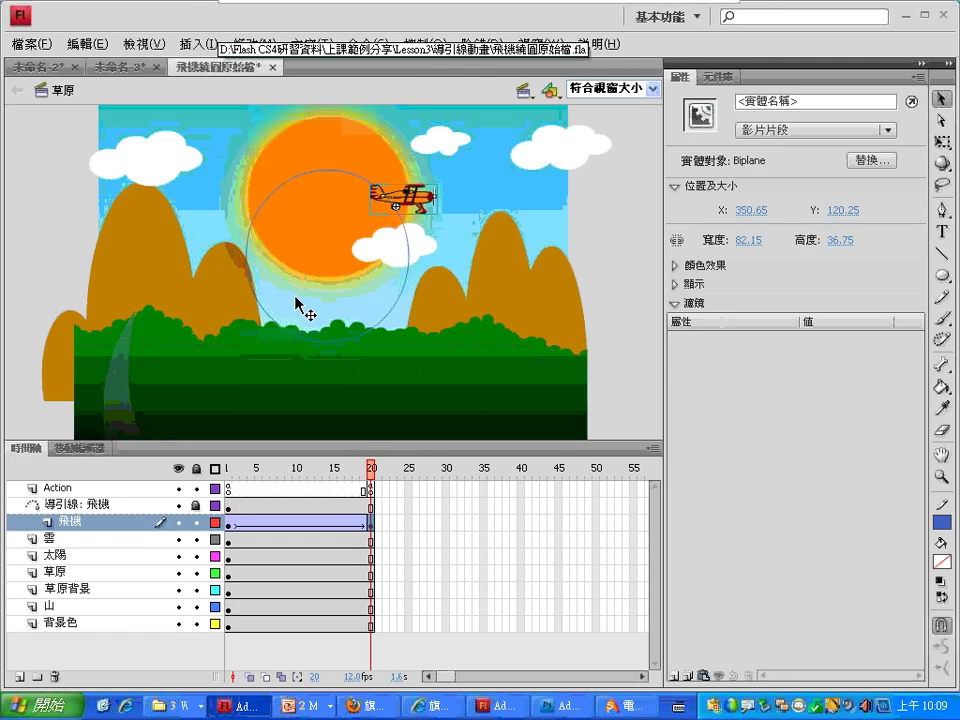
{"action": "left_click", "coordinate": [942, 430]}
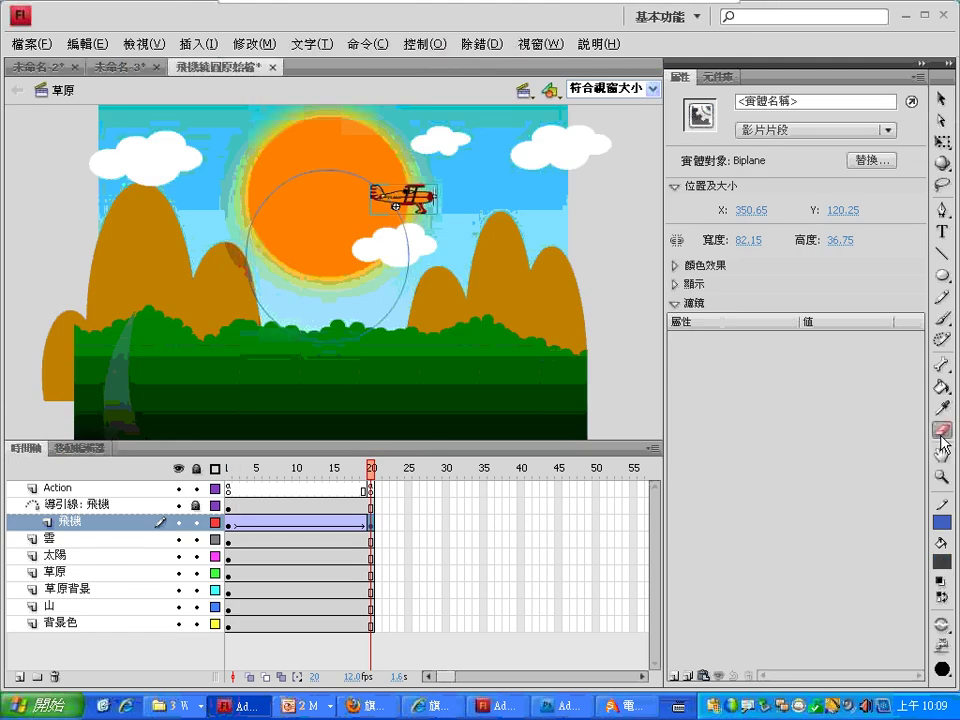
{"action": "left_click", "coordinate": [261, 540]}
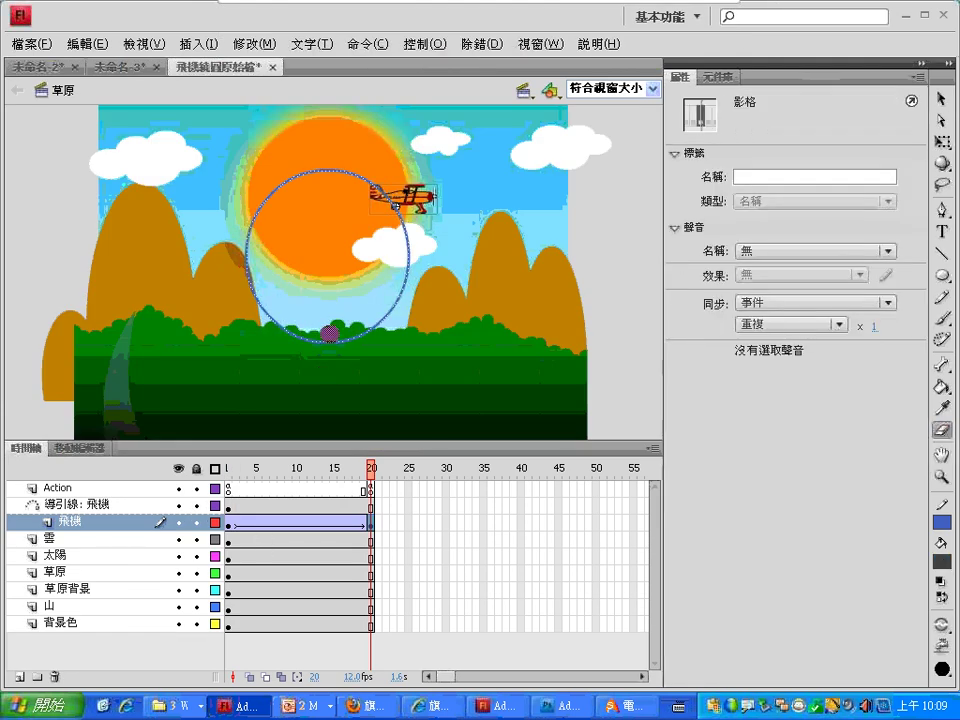
{"action": "left_click_drag", "start_coordinate": [329, 333], "coordinate": [328, 364]}
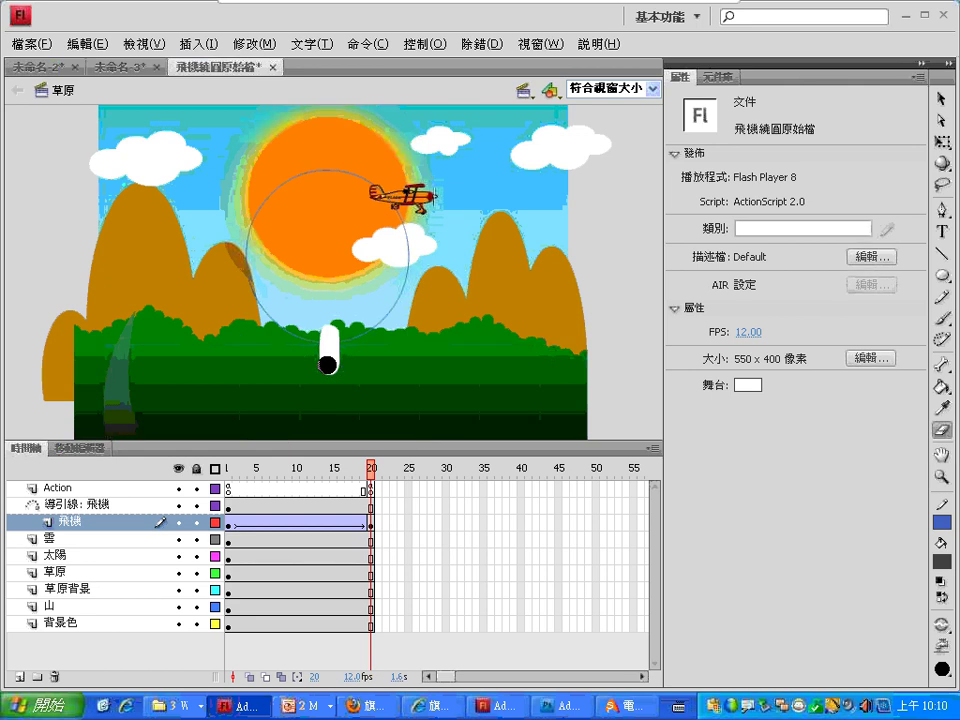
{"action": "key", "text": "ctrl+a"}
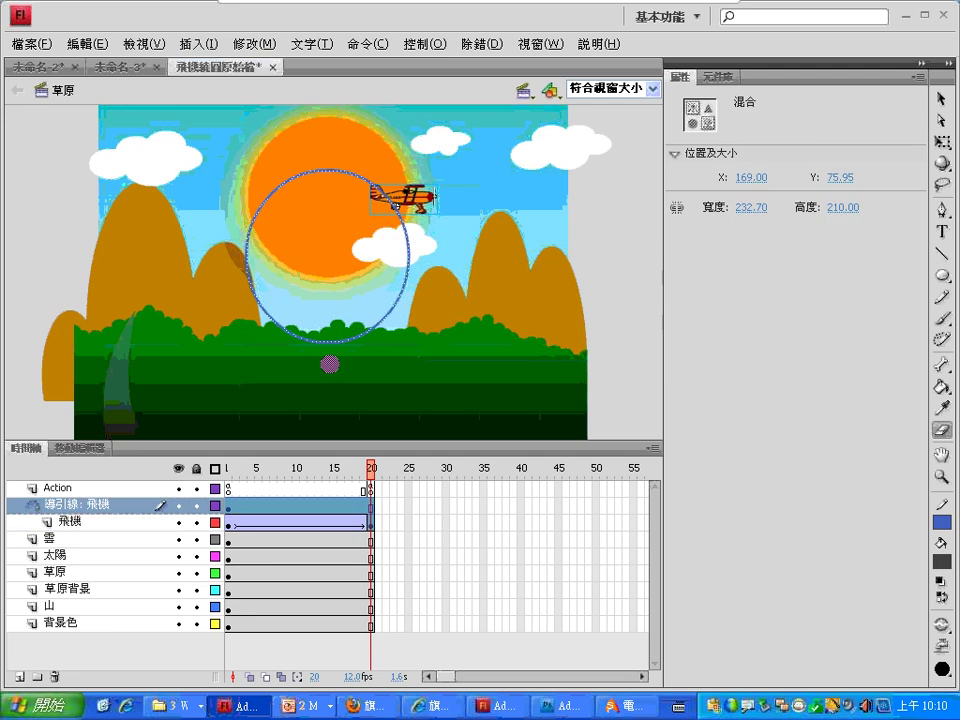
{"action": "key", "text": "ctrl+shift+a"}
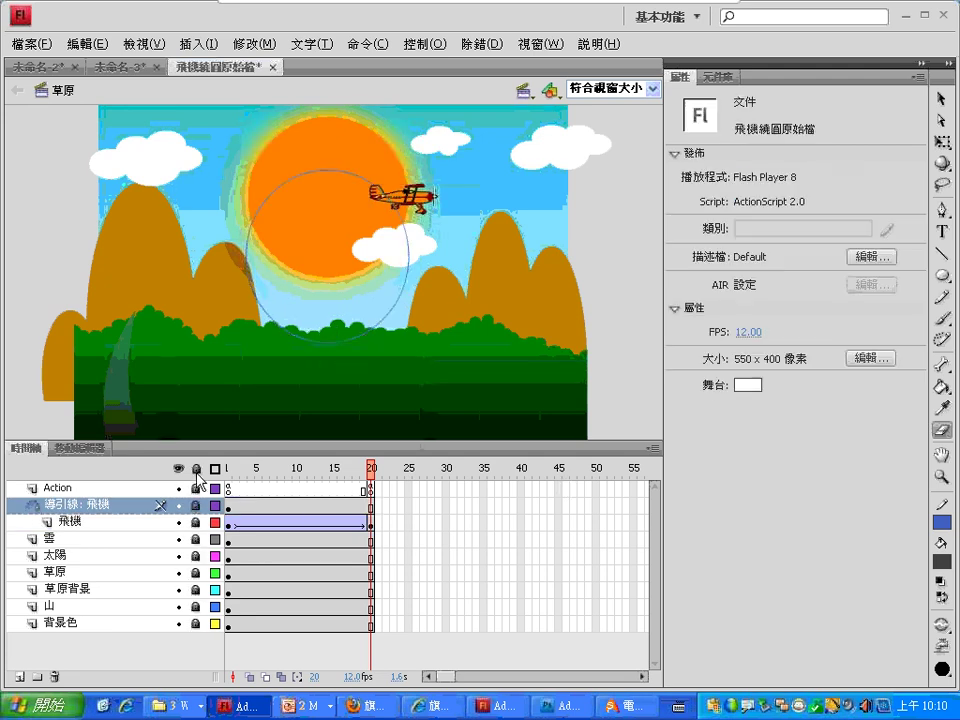
{"action": "left_click", "coordinate": [196, 506], "text": "alt"}
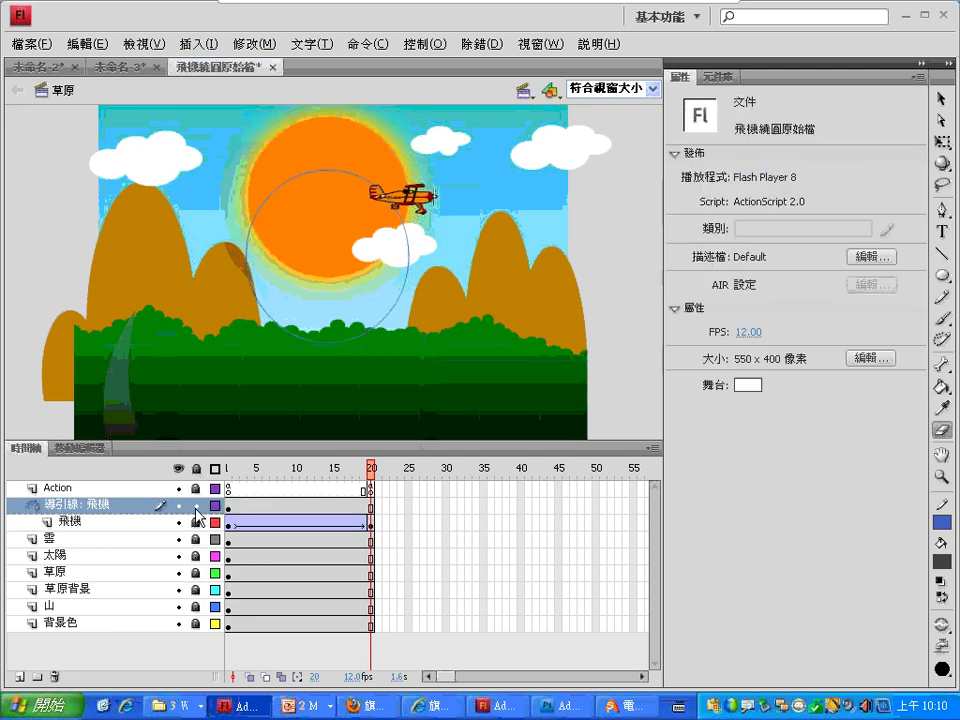
{"action": "left_click_drag", "start_coordinate": [336, 339], "coordinate": [330, 362]}
Move the frame 20 biplane to the oval's bottom by the gap, about X 285.20, Y 284.50, and test the movie.
{"action": "left_click", "coordinate": [200, 521]}
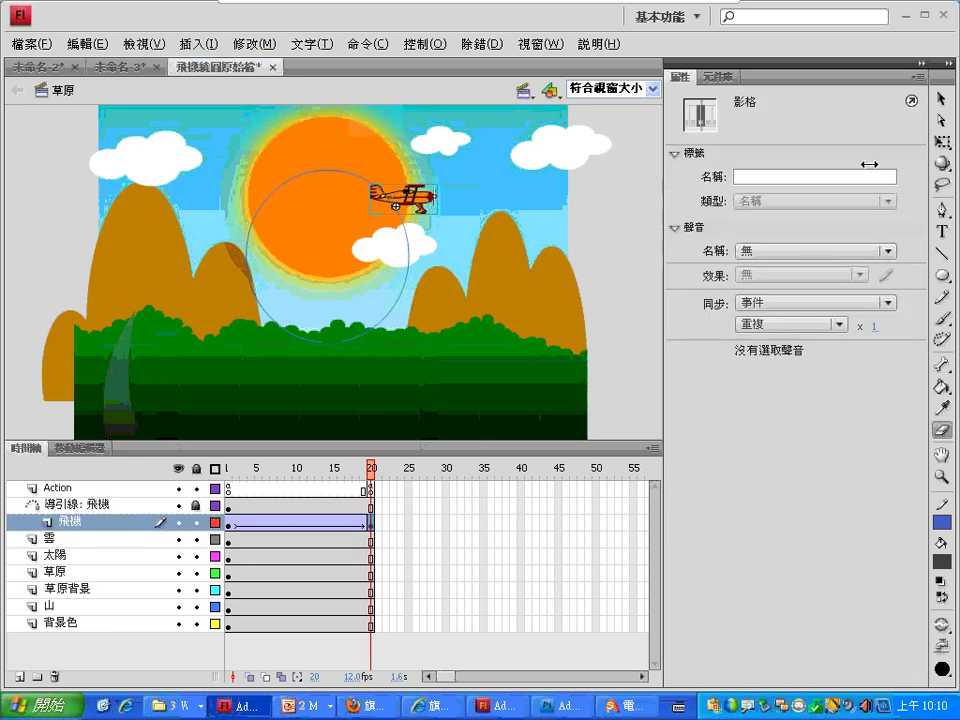
{"action": "left_click", "coordinate": [941, 98]}
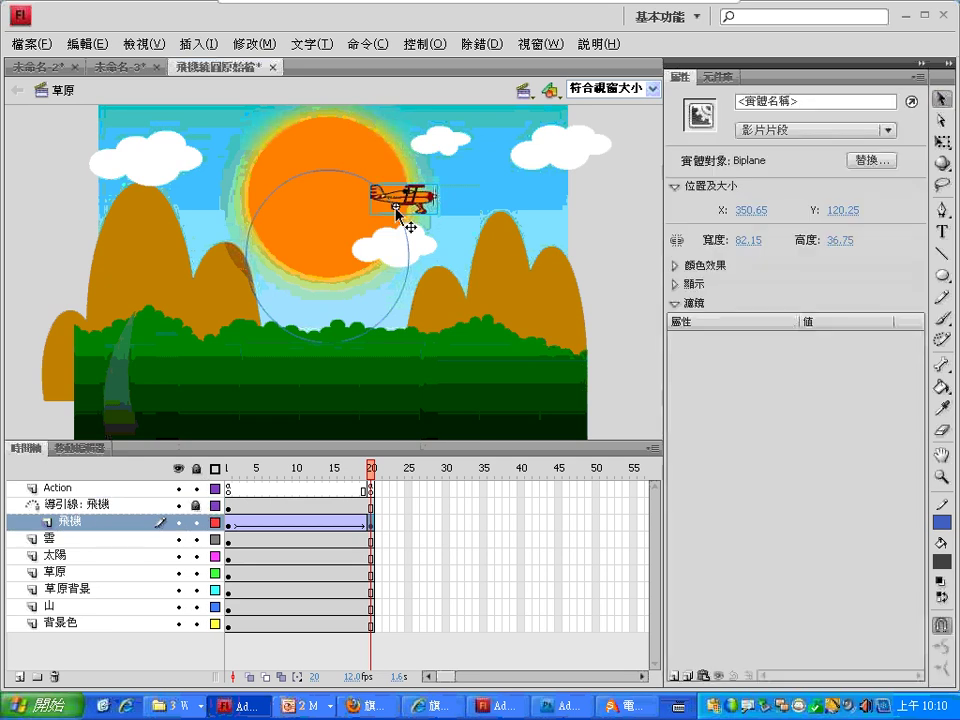
{"action": "left_click_drag", "start_coordinate": [397, 211], "coordinate": [343, 347]}
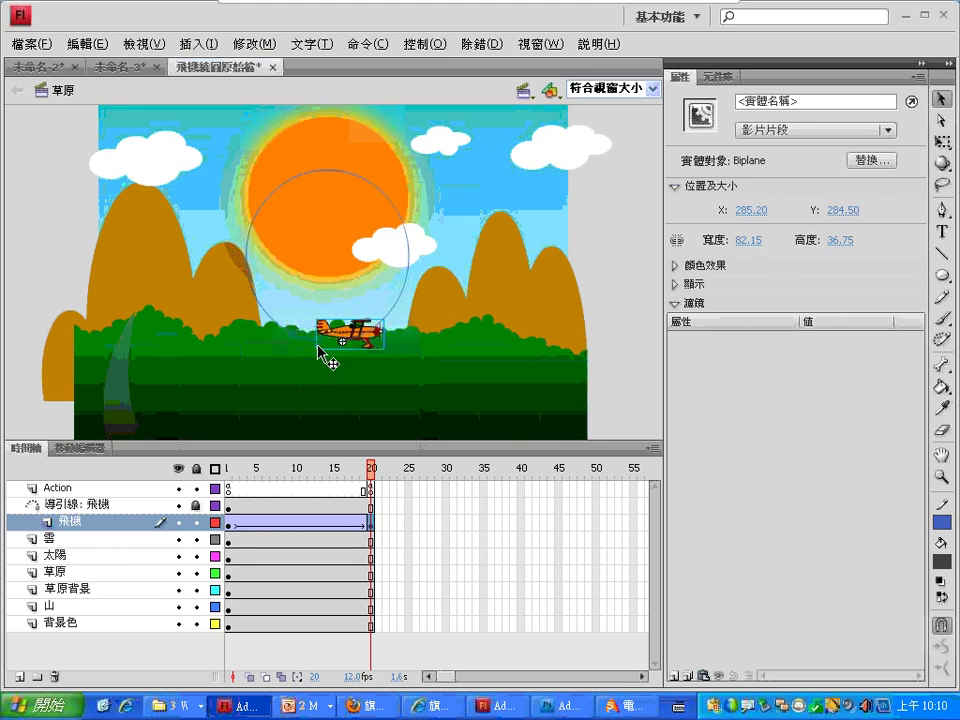
{"action": "key", "text": "shift+comma"}
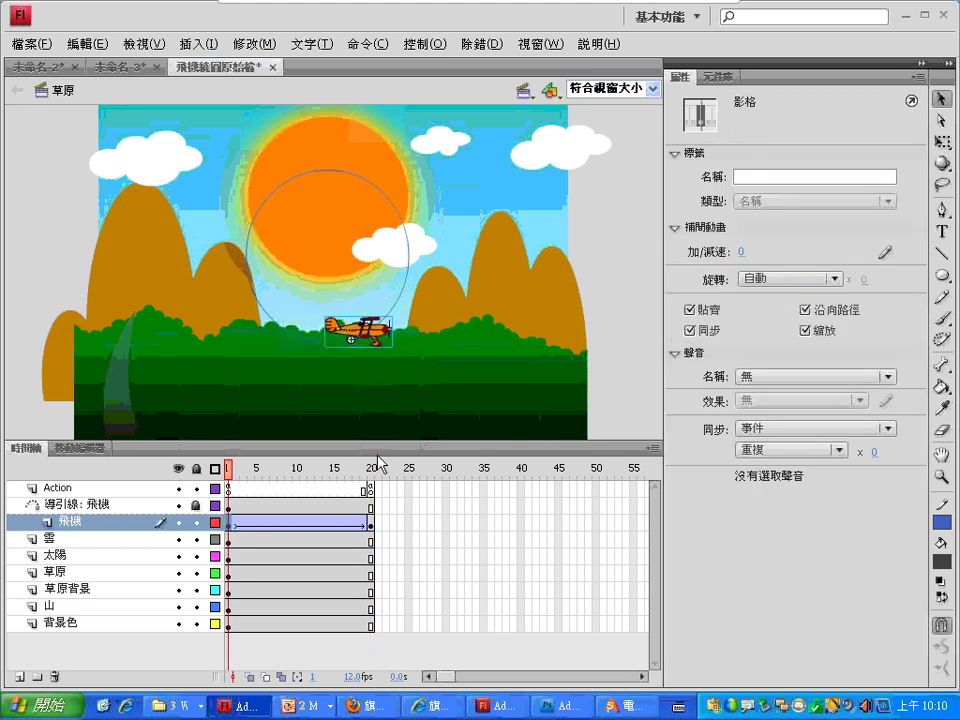
{"action": "key", "text": "ctrl+Return"}
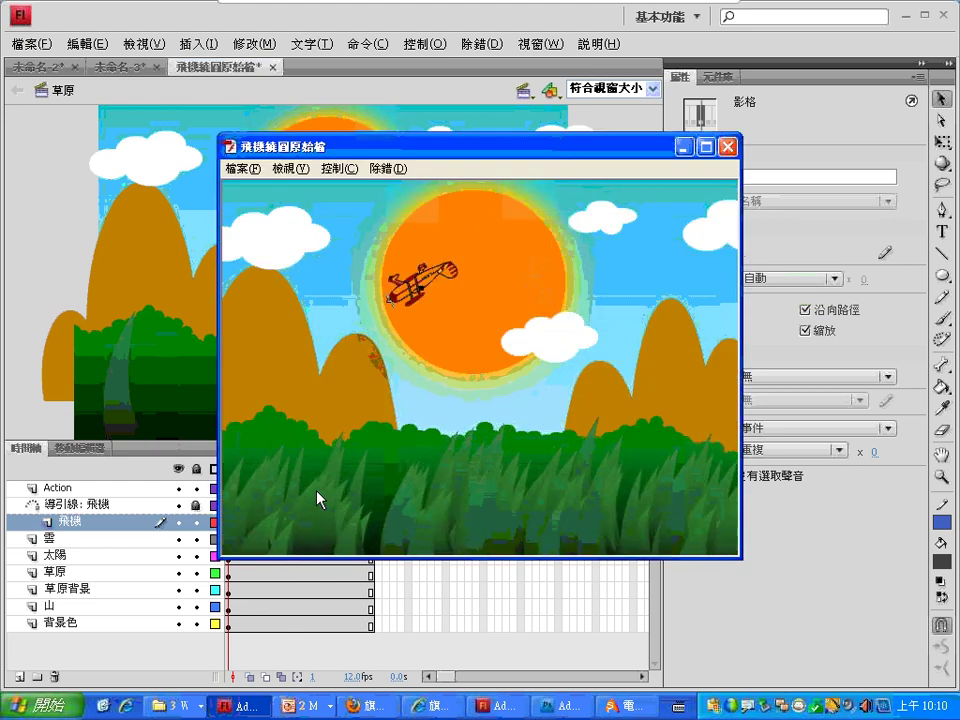
{"action": "left_click", "coordinate": [727, 146]}
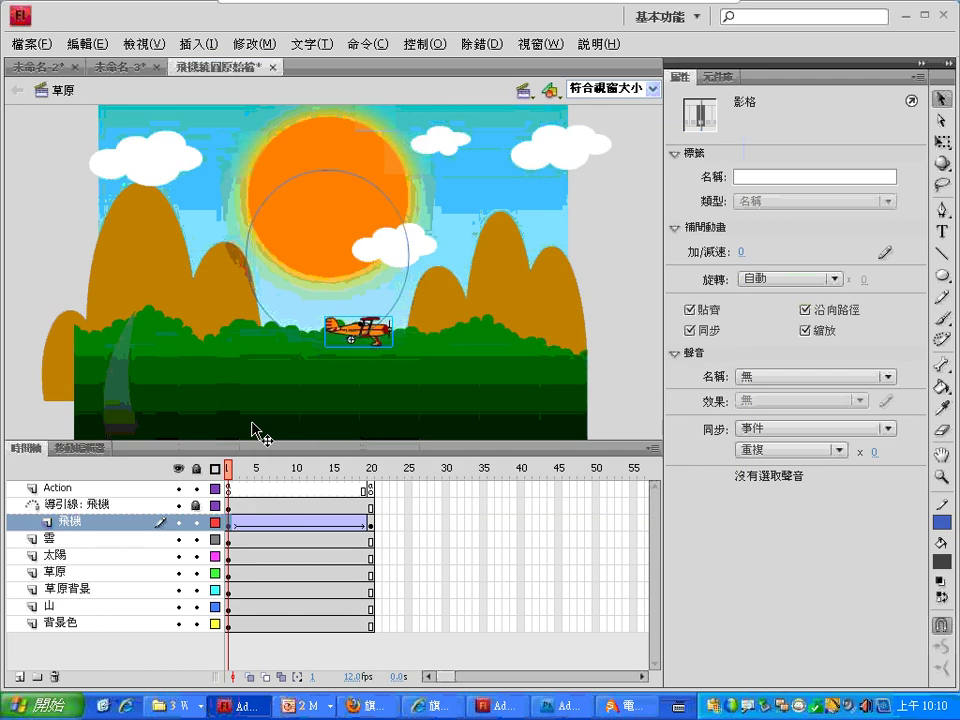
Copy the gapped oval guide, paste it in place onto the T-shirt tween in 未命名-2, and preview the motion along the path.
{"action": "left_click", "coordinate": [98, 505]}
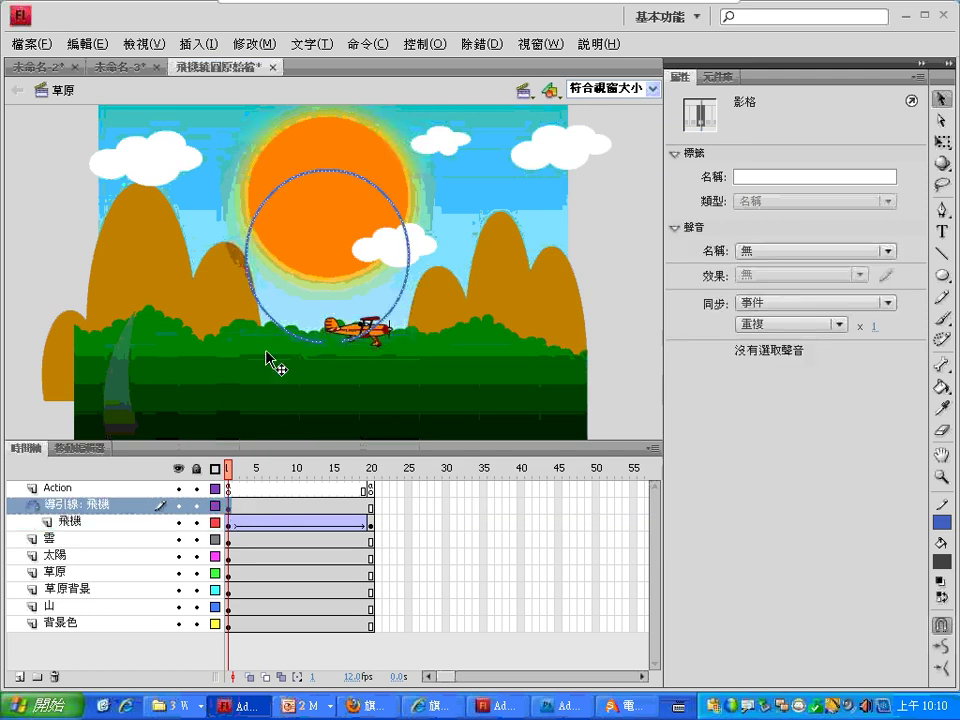
{"action": "left_click", "coordinate": [87, 44]}
{"action": "left_click", "coordinate": [96, 122]}
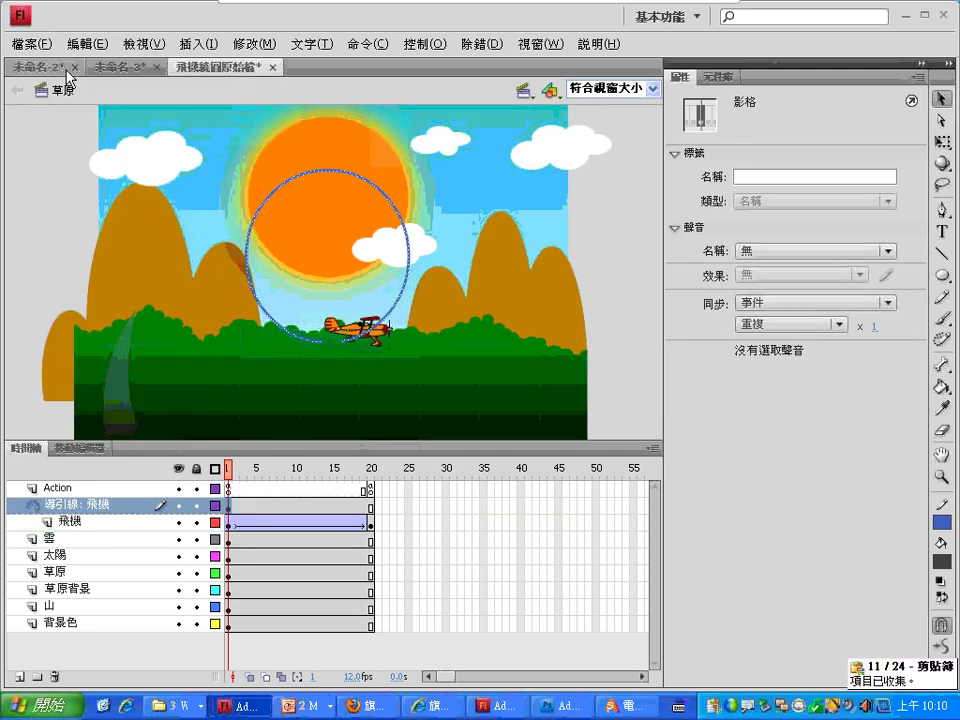
{"action": "left_click", "coordinate": [62, 67]}
{"action": "left_click", "coordinate": [94, 44]}
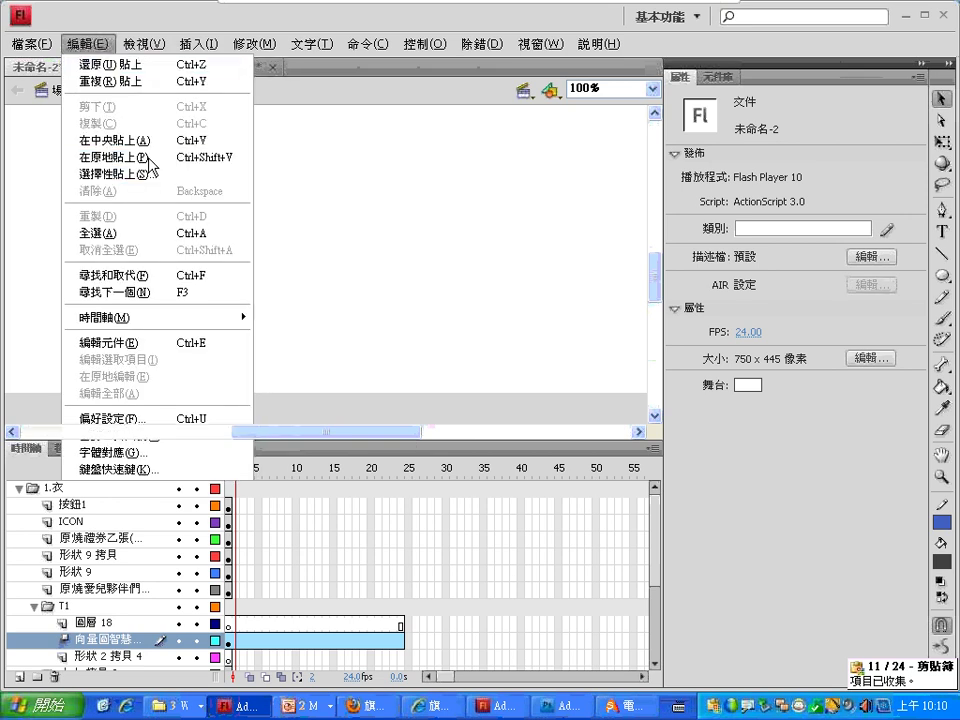
{"action": "left_click", "coordinate": [148, 158]}
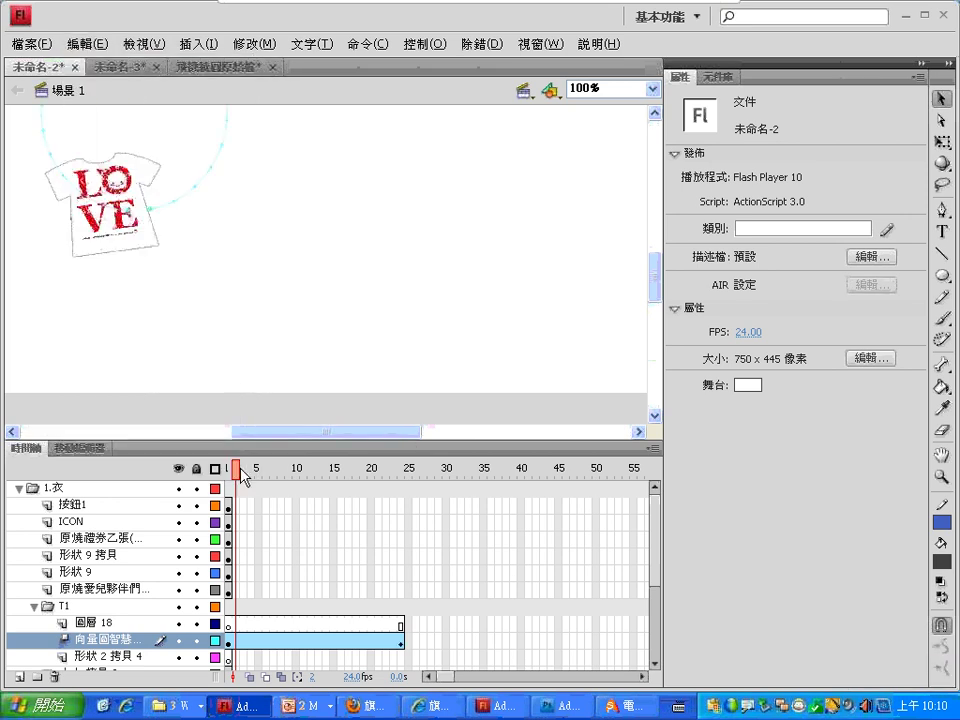
{"action": "left_click_drag", "start_coordinate": [243, 476], "coordinate": [363, 452]}
{"action": "left_click", "coordinate": [656, 115]}
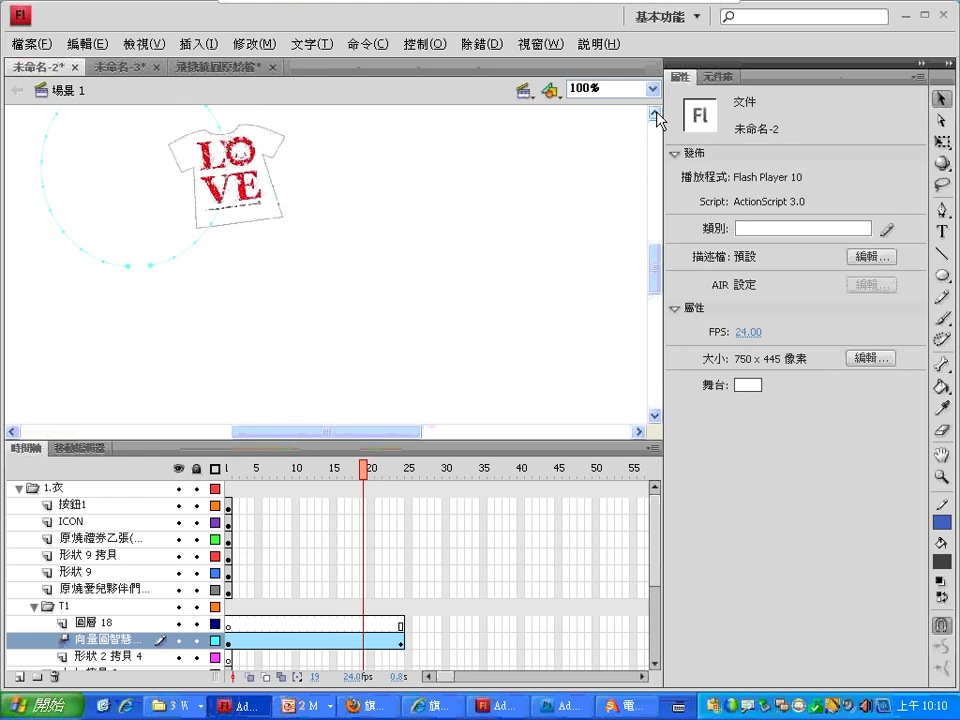
{"action": "left_click", "coordinate": [656, 115]}
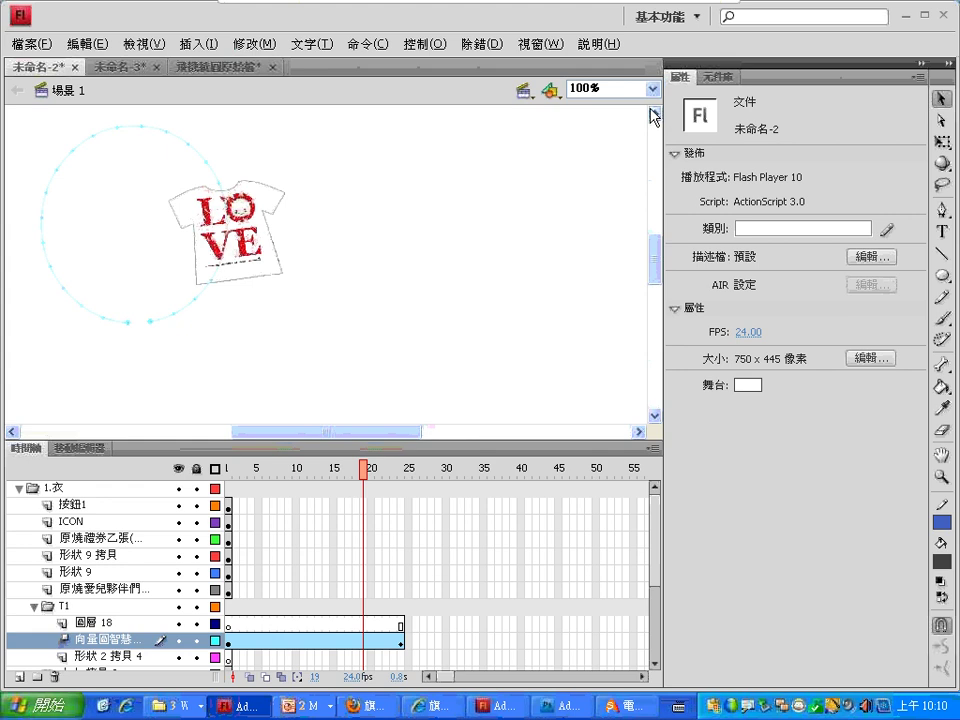
Try converting the T-shirt's motion tween to frame-by-frame animation, and undo the conversion.
{"action": "left_click", "coordinate": [316, 642]}
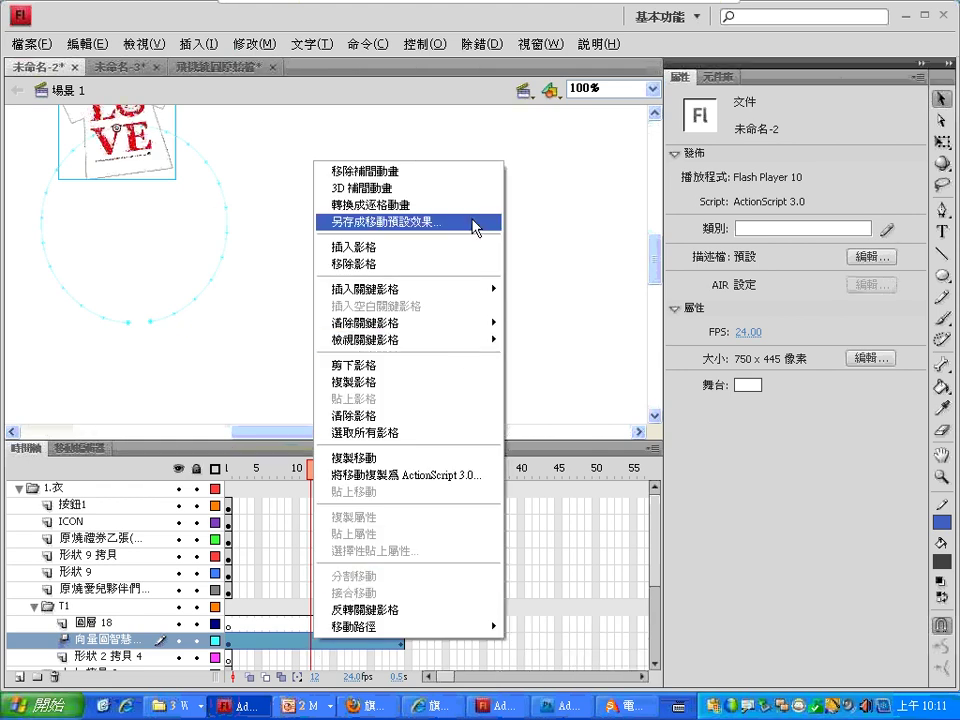
{"action": "left_click_drag", "start_coordinate": [453, 207], "coordinate": [514, 173]}
{"action": "left_click", "coordinate": [371, 204]}
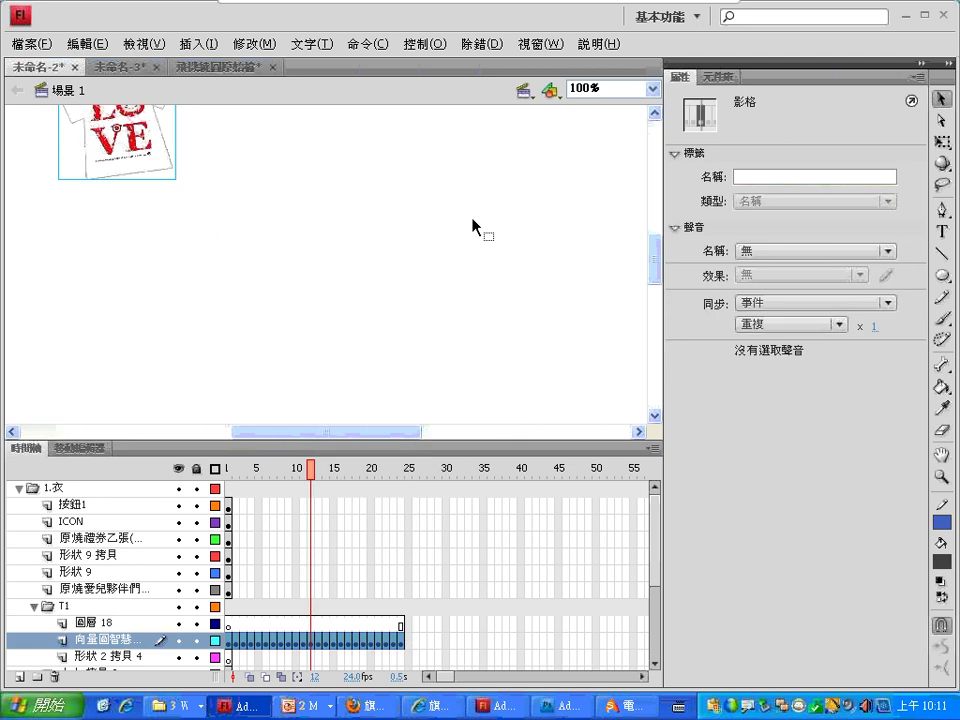
{"action": "left_click", "coordinate": [87, 44]}
{"action": "left_click", "coordinate": [103, 66]}
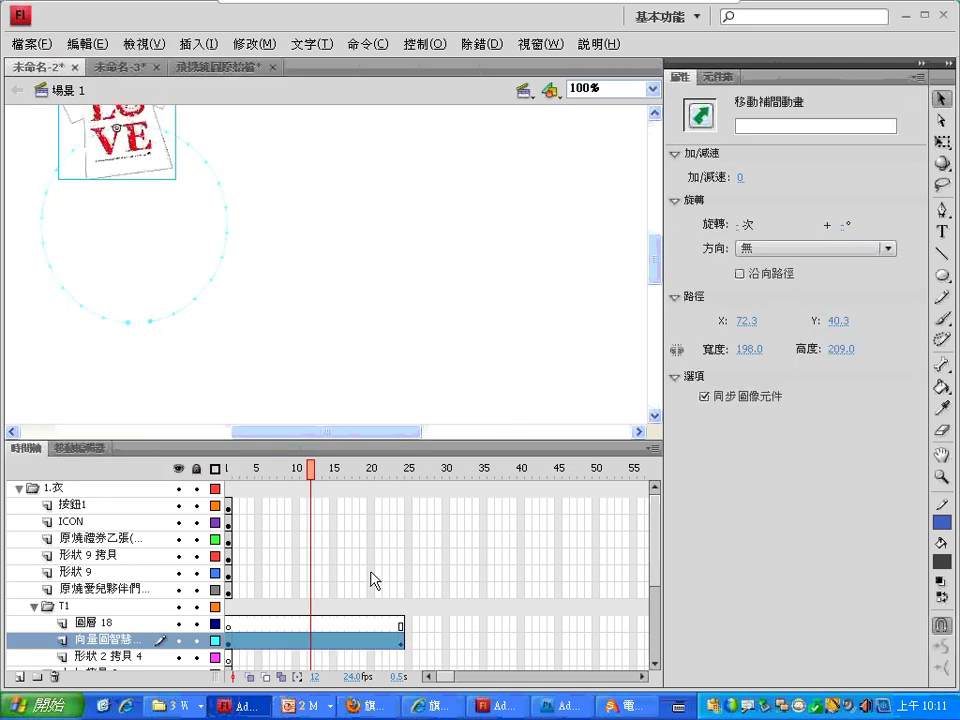
Save the T-shirt's circular motion tween as a motion preset named 繞.
{"action": "right_click", "coordinate": [285, 641]}
{"action": "left_click", "coordinate": [394, 224]}
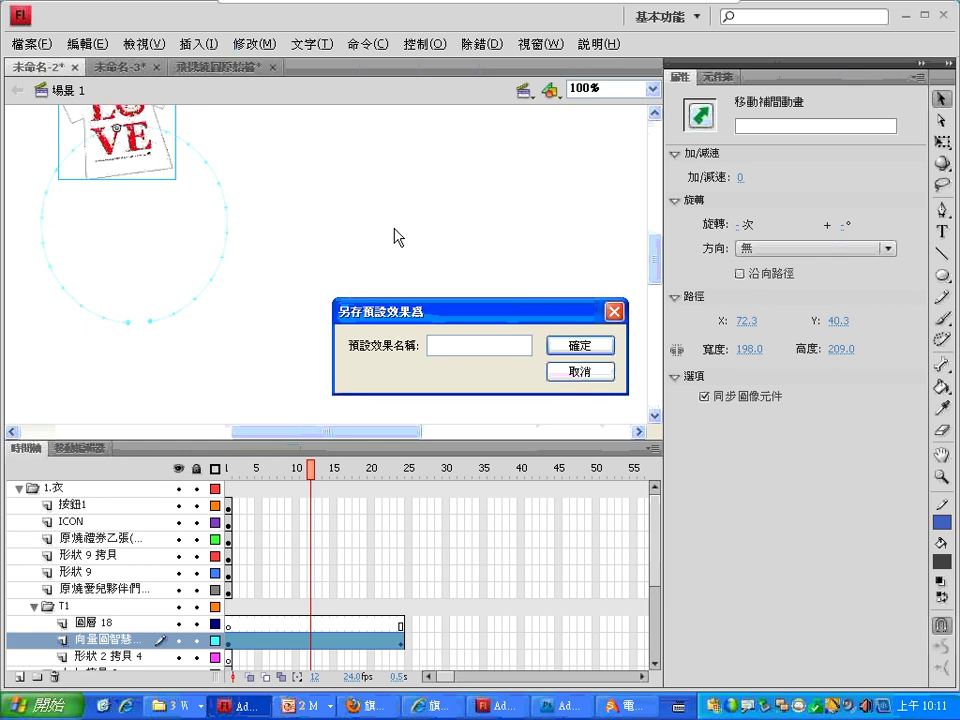
{"action": "key", "text": "ctrl+shift"}
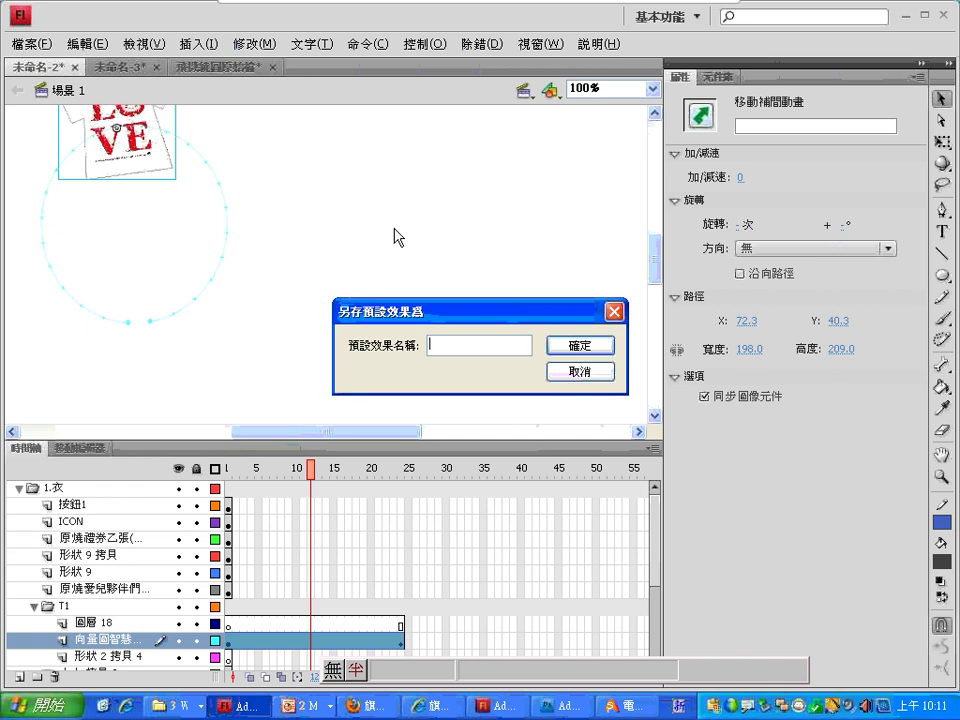
{"action": "type", "text": "綿"}
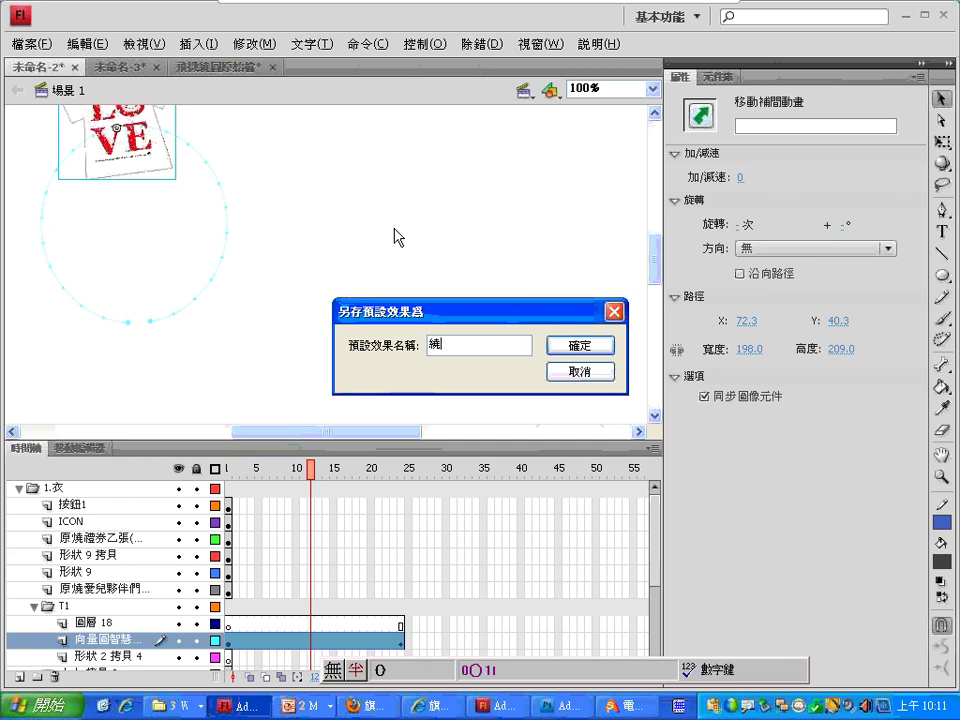
{"action": "key", "text": "Return"}
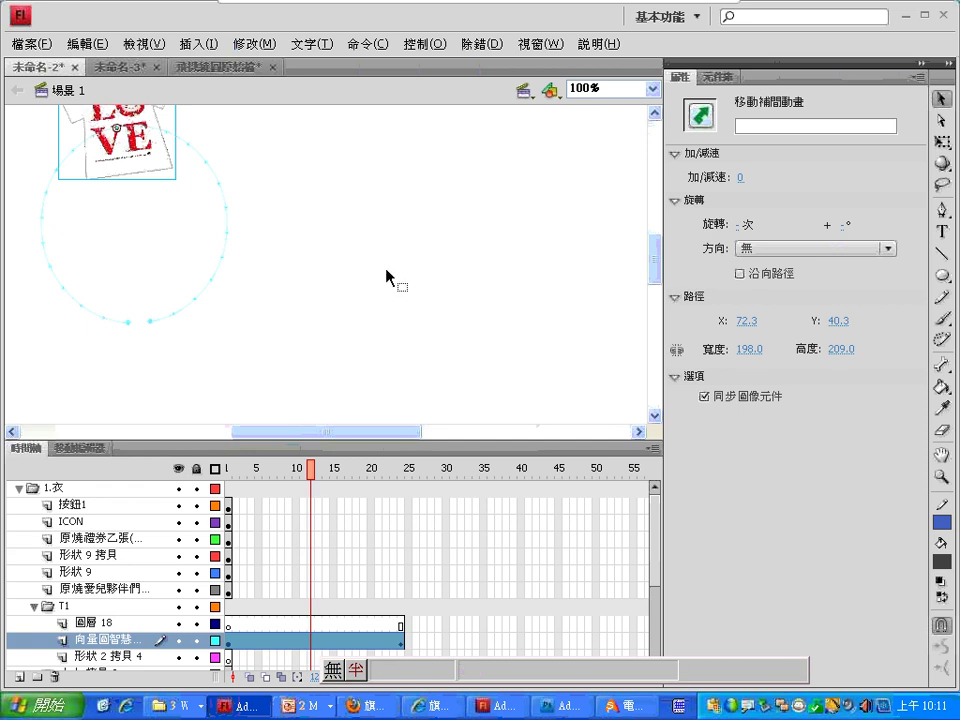
At frame 1, scale the GO button down to 108 × 108 and move it to X 371, Y 324.
{"action": "left_click", "coordinate": [227, 468]}
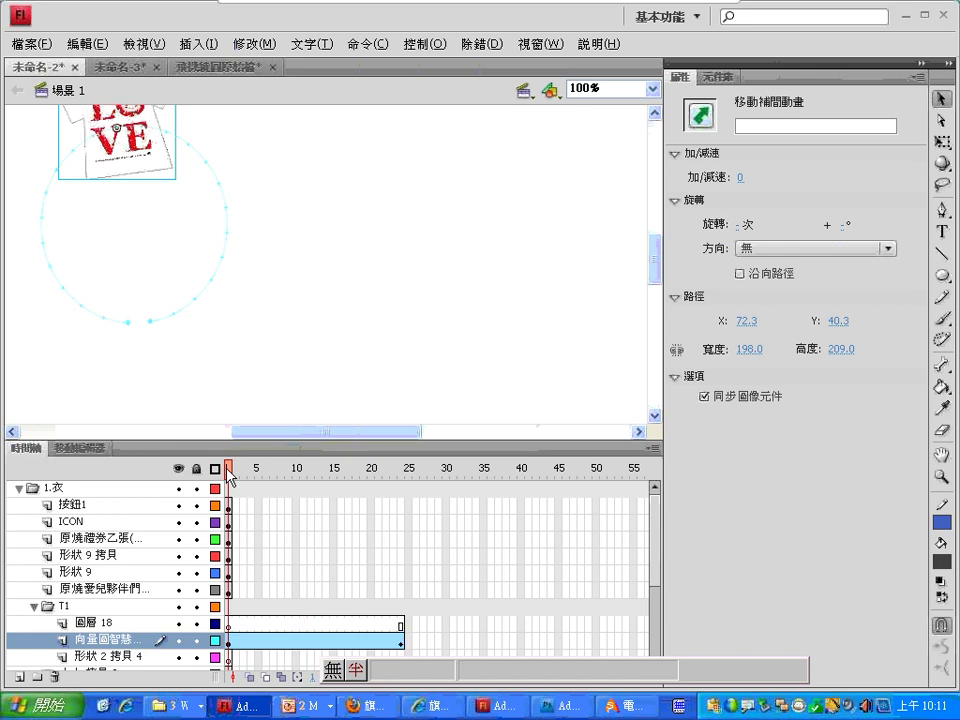
{"action": "scroll", "coordinate": [659, 272], "scroll_direction": "down", "scroll_amount": 4}
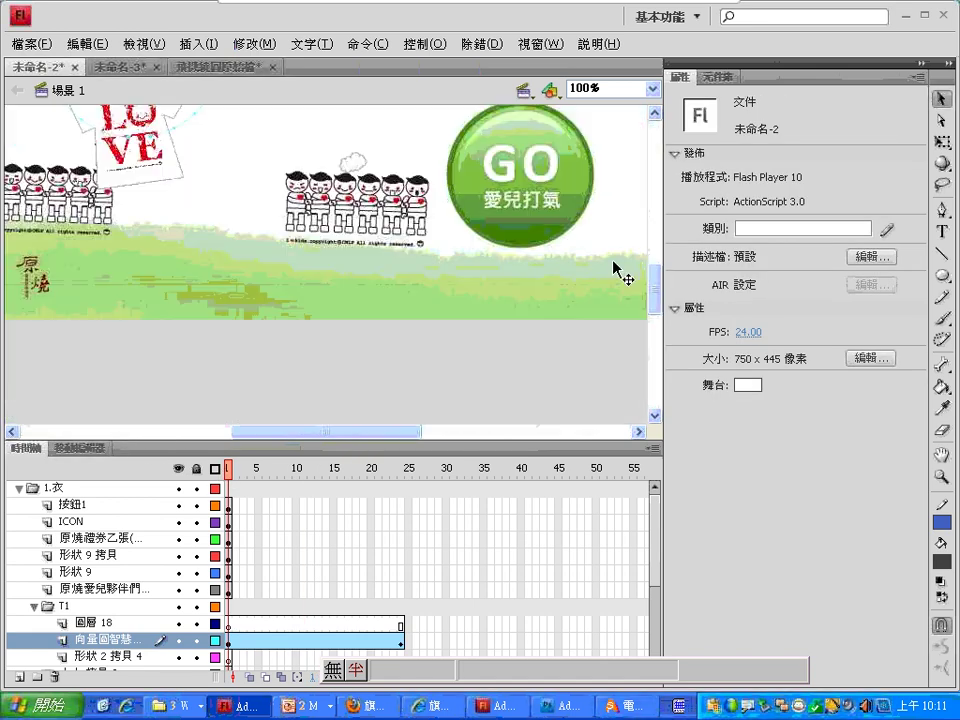
{"action": "left_click", "coordinate": [553, 222]}
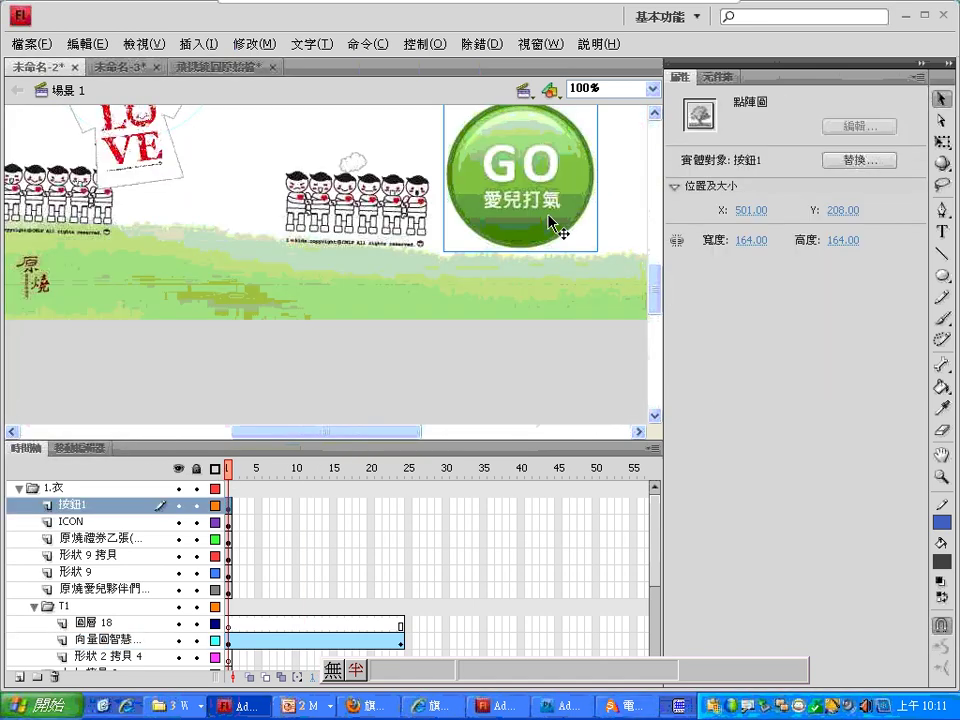
{"action": "scroll", "coordinate": [654, 281], "scroll_direction": "down", "scroll_amount": 2}
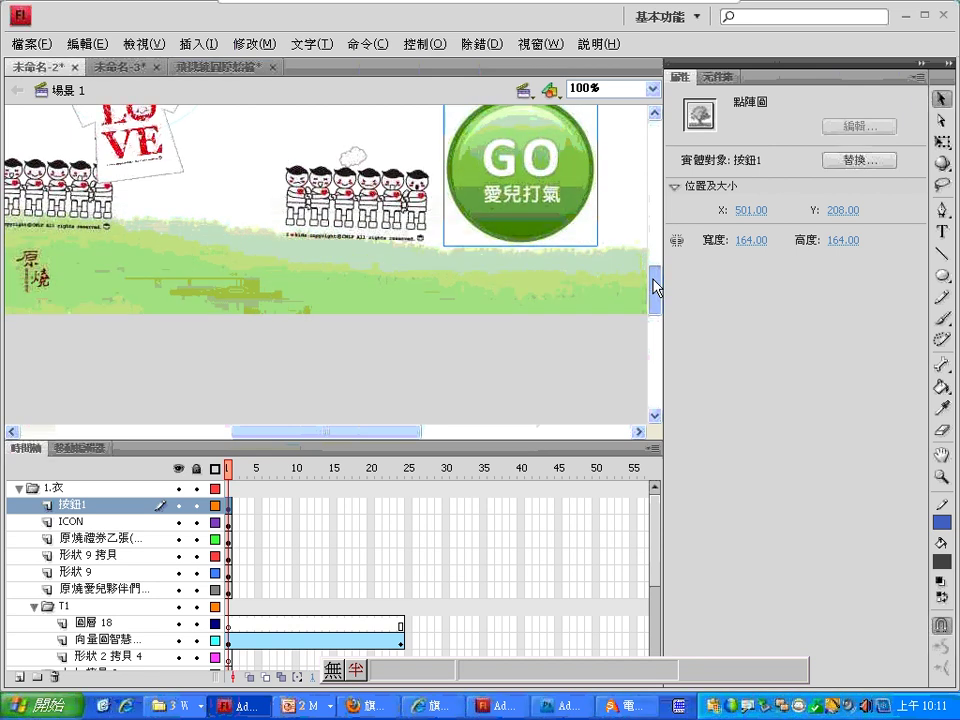
{"action": "left_click_drag", "start_coordinate": [658, 579], "coordinate": [647, 540]}
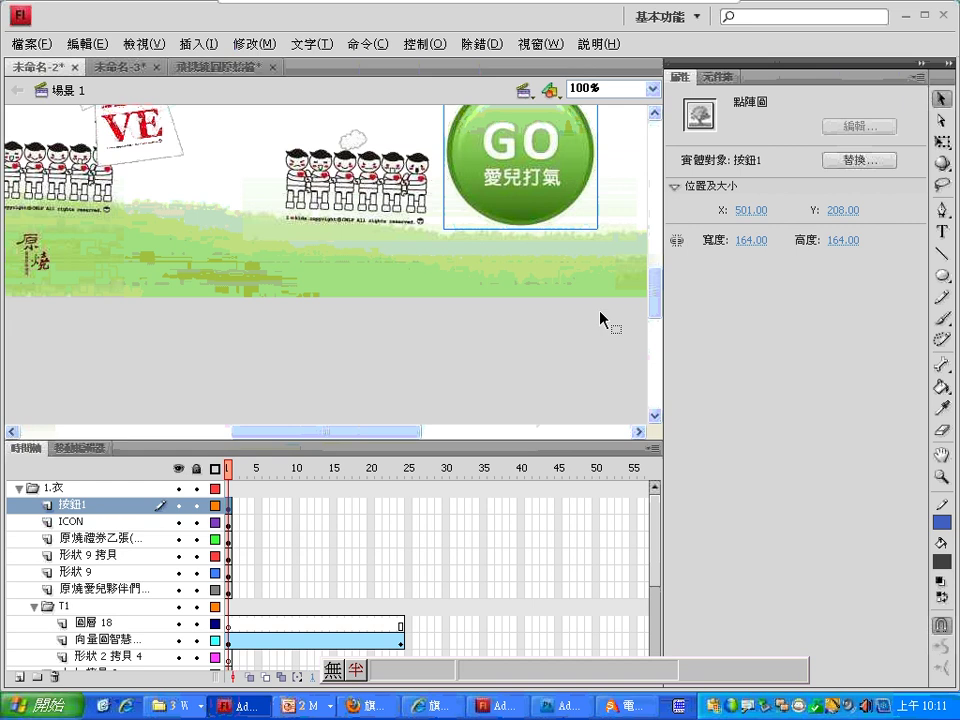
{"action": "scroll", "coordinate": [659, 309], "scroll_direction": "up", "scroll_amount": 1}
{"action": "scroll", "coordinate": [657, 303], "scroll_direction": "up", "scroll_amount": 3}
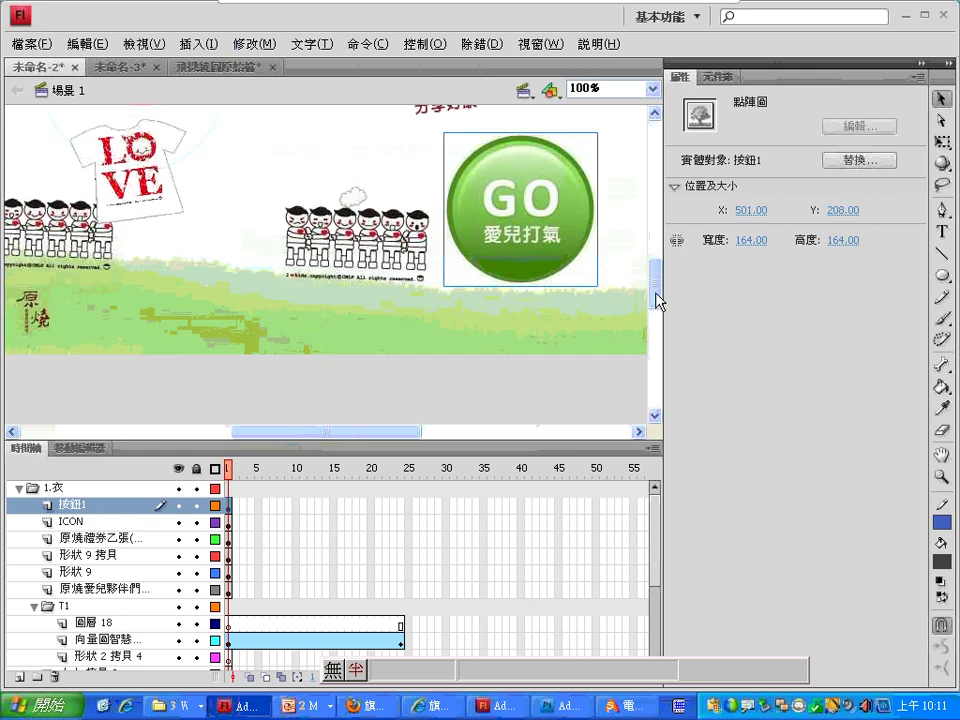
{"action": "left_click", "coordinate": [942, 142]}
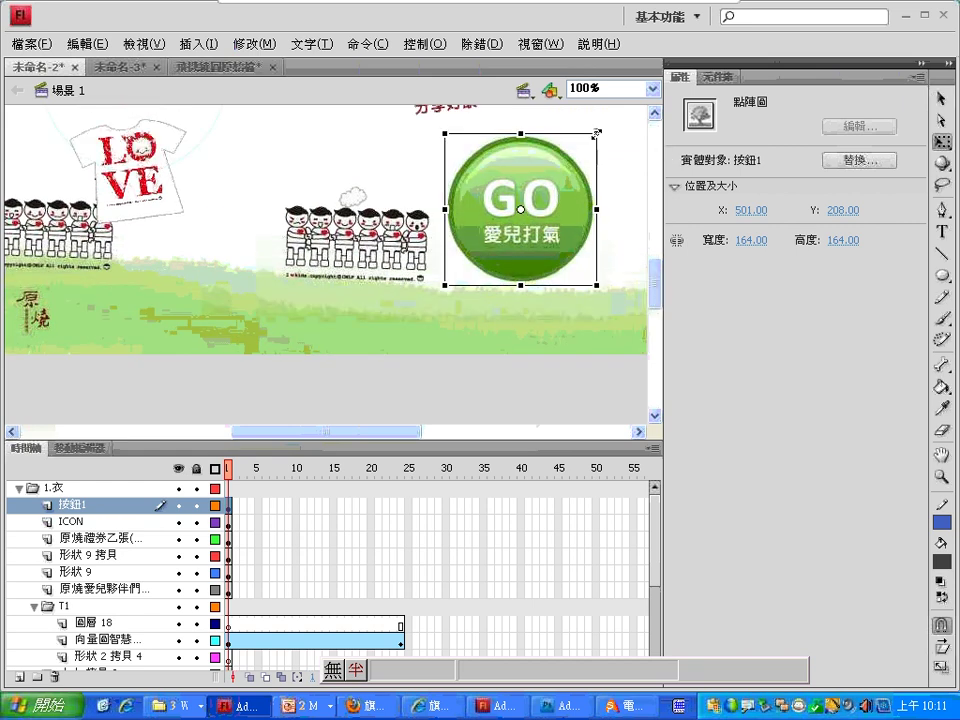
{"action": "left_click_drag", "start_coordinate": [597, 131], "coordinate": [571, 159]}
{"action": "key", "text": "v"}
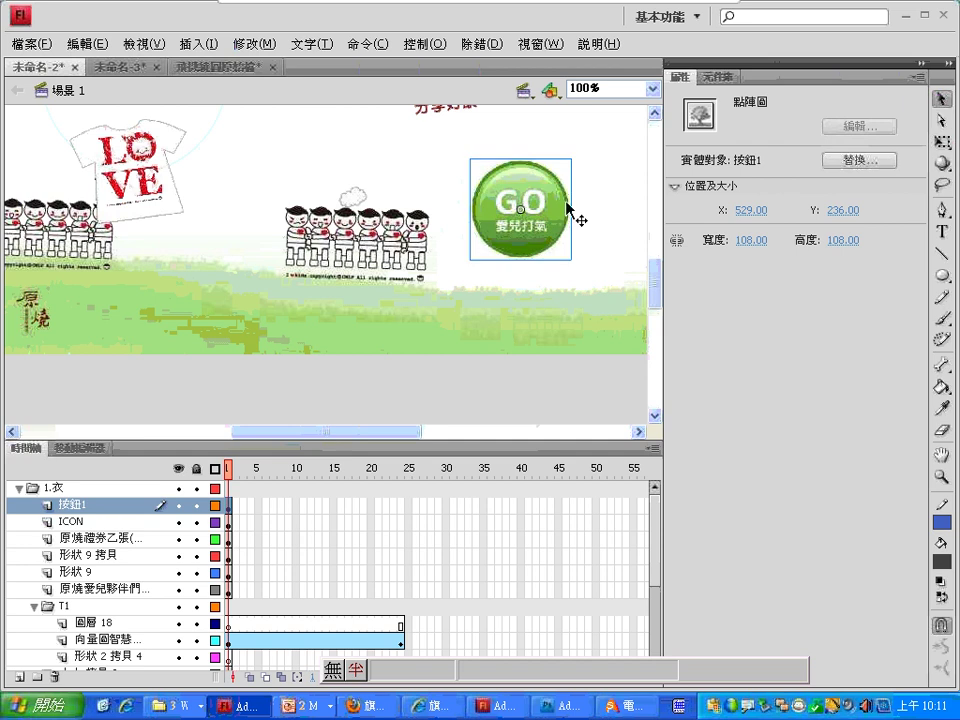
{"action": "left_click_drag", "start_coordinate": [553, 208], "coordinate": [395, 296]}
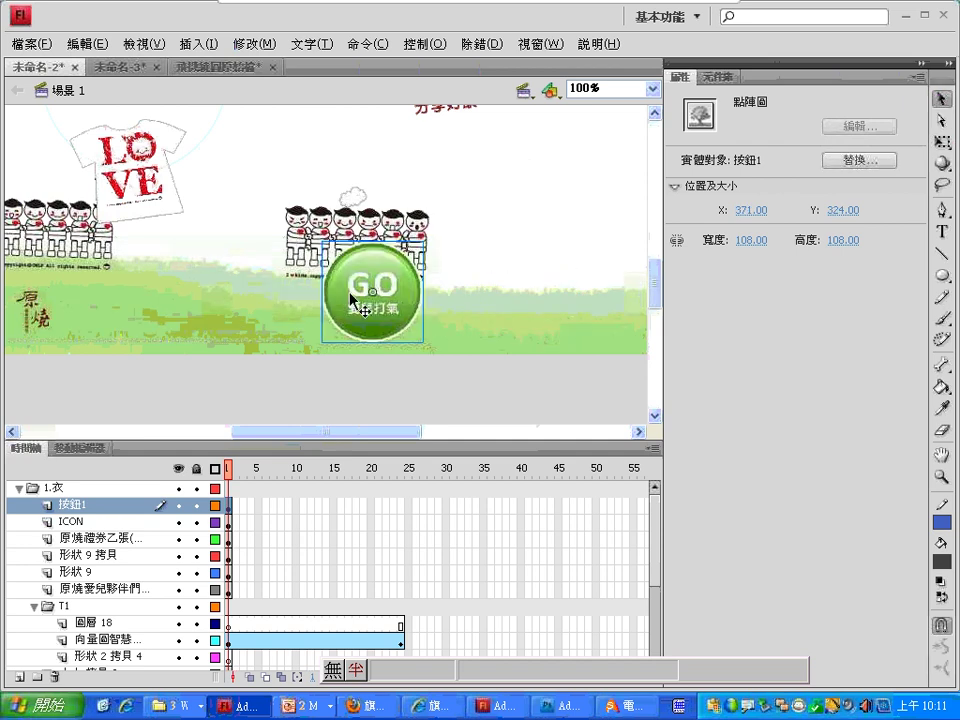
Create a motion tween on the 按鈕1 layer at frame 1, converting the GO bitmap to a symbol.
{"action": "right_click", "coordinate": [229, 506]}
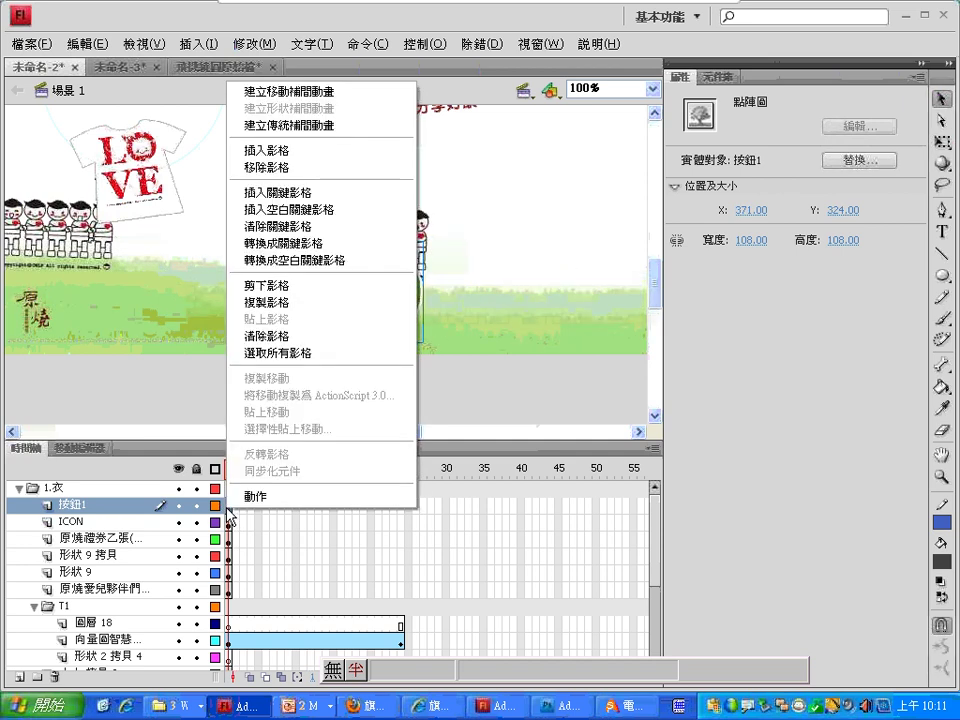
{"action": "left_click", "coordinate": [320, 94]}
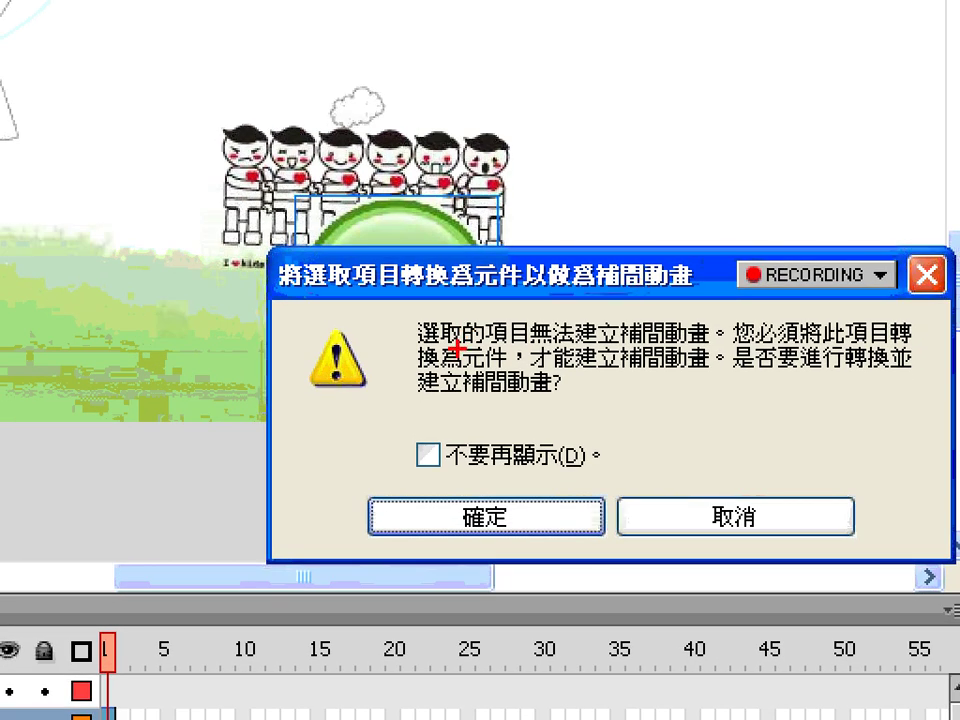
{"action": "mouse_move", "coordinate": [393, 352]}
{"action": "left_mouse_down"}
{"action": "mouse_move", "coordinate": [440, 340]}
{"action": "mouse_move", "coordinate": [456, 322]}
{"action": "left_mouse_up"}
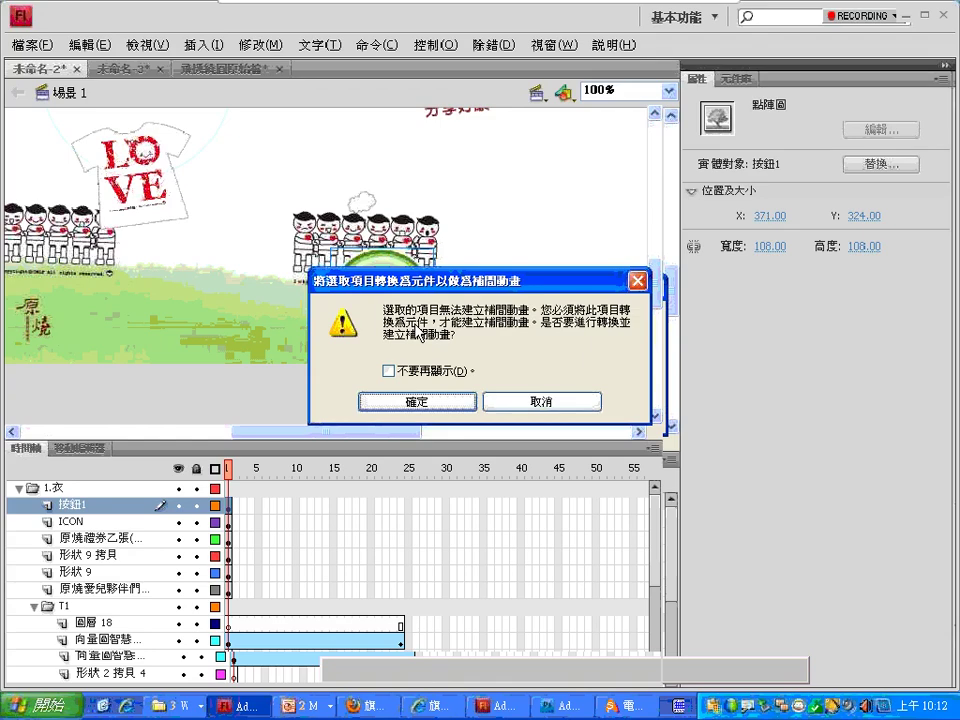
{"action": "left_click", "coordinate": [485, 486]}
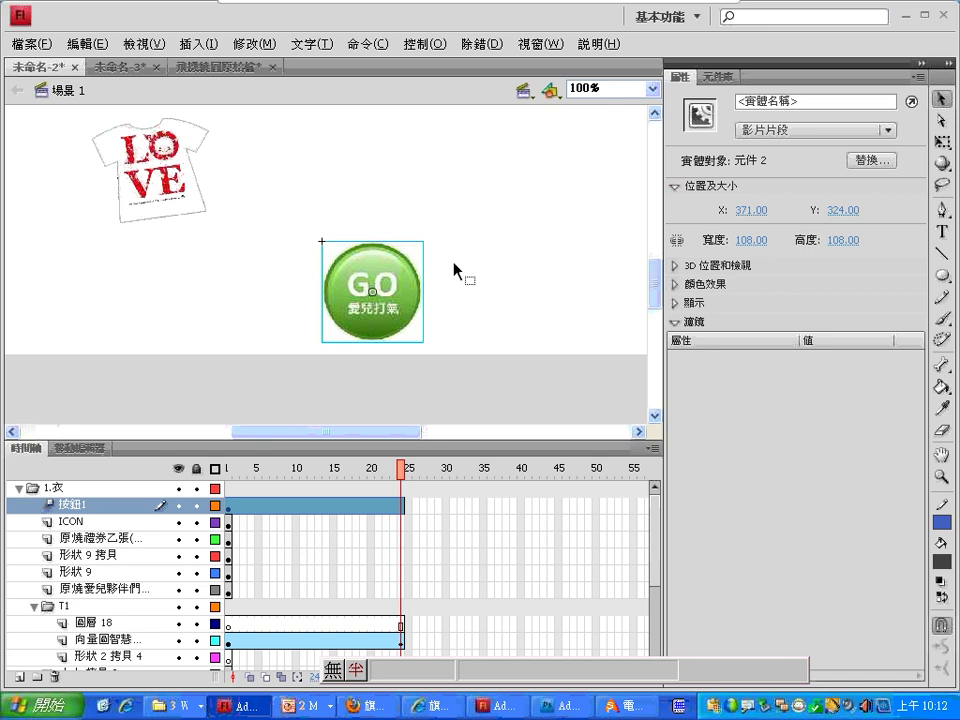
Open the motion presets (移動預設效果) and move them clear of the GO button.
{"action": "left_click", "coordinate": [545, 44]}
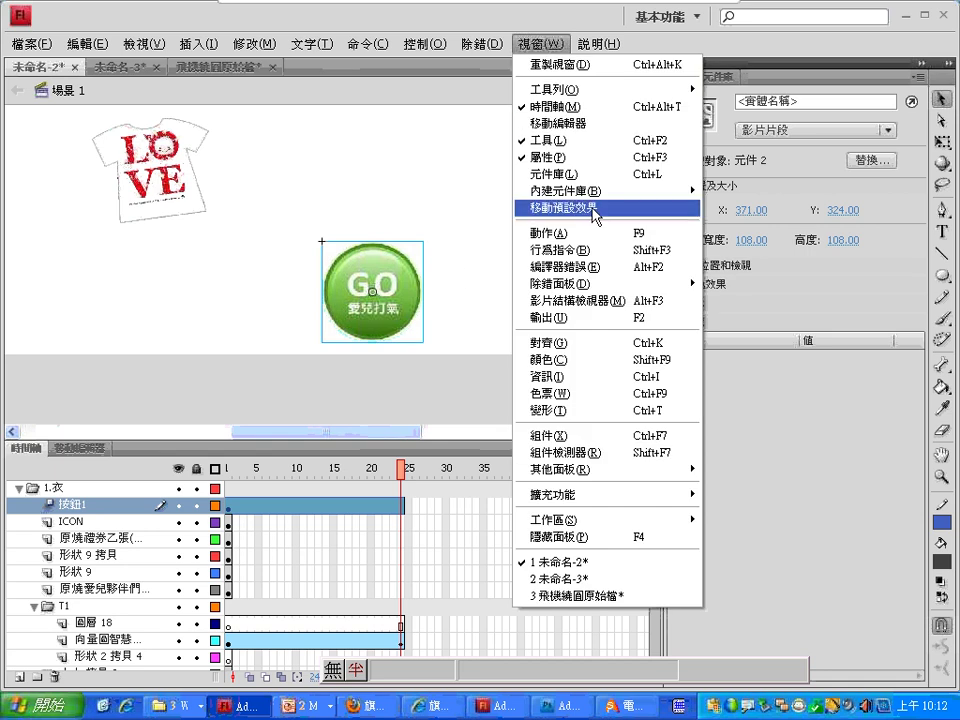
{"action": "left_click", "coordinate": [545, 208]}
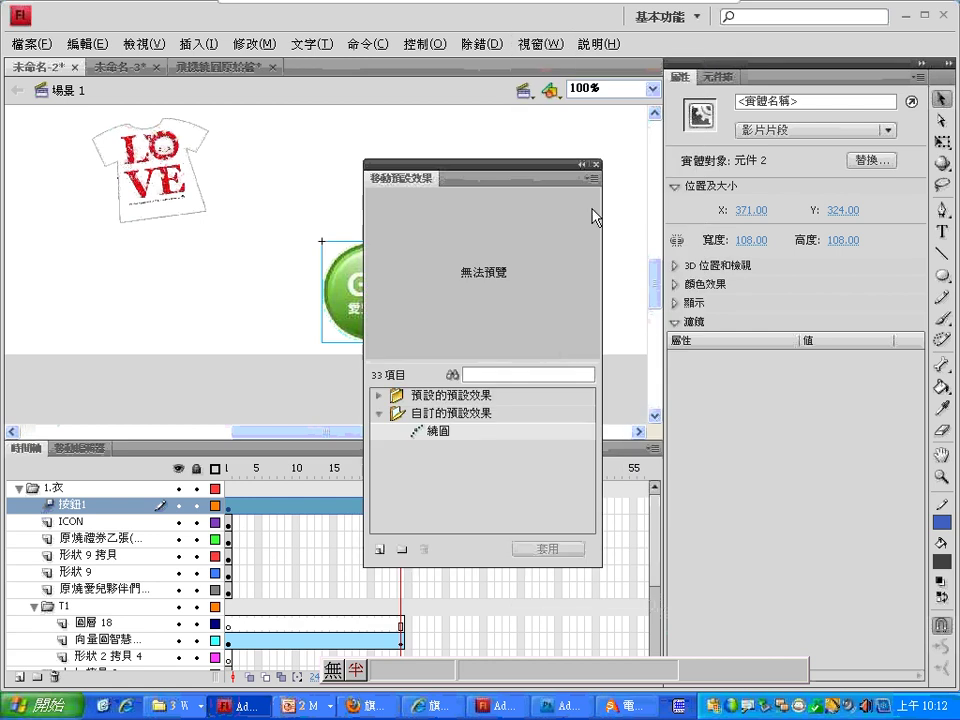
{"action": "left_click_drag", "start_coordinate": [474, 193], "coordinate": [654, 205]}
Try the custom 繞圓 preset on the GO button's tween, scrub through its motion, and undo the preset.
{"action": "left_click", "coordinate": [620, 442]}
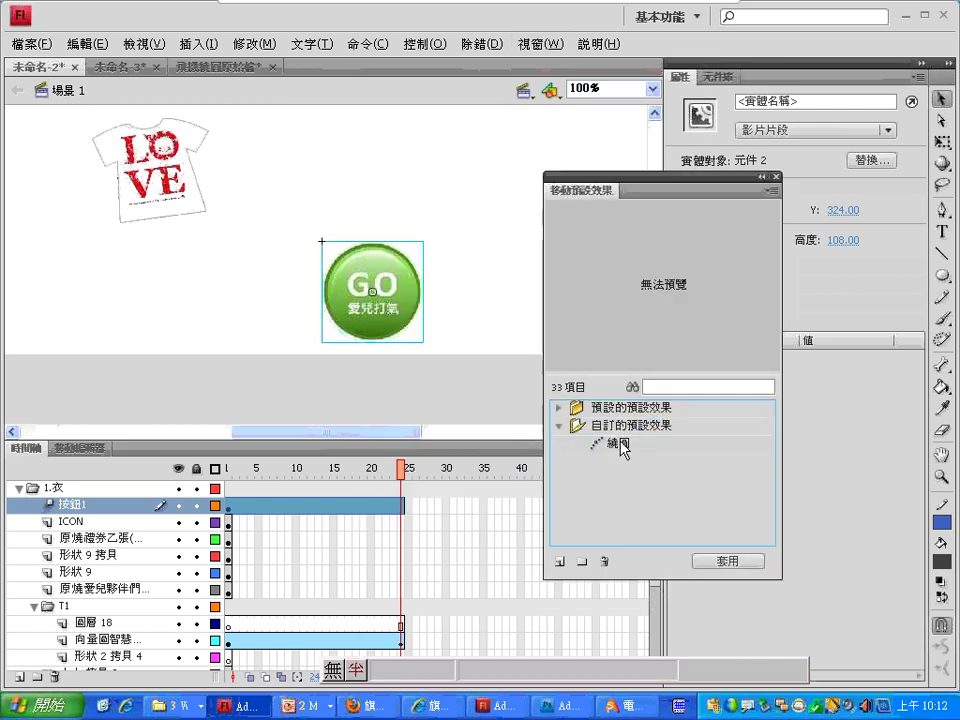
{"action": "left_click", "coordinate": [728, 562]}
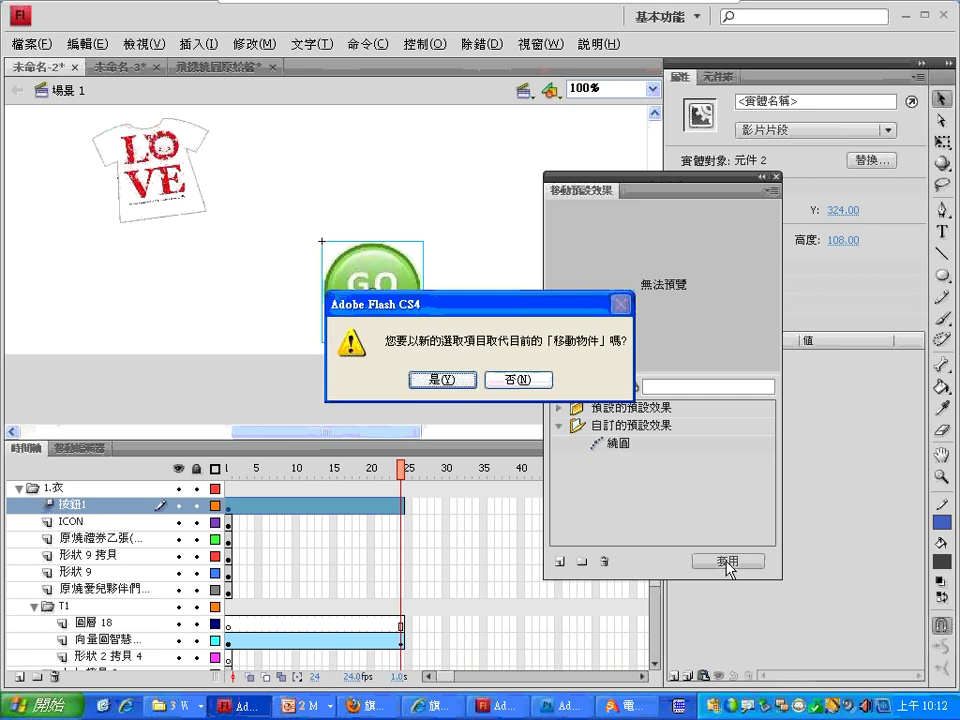
{"action": "left_click", "coordinate": [518, 380]}
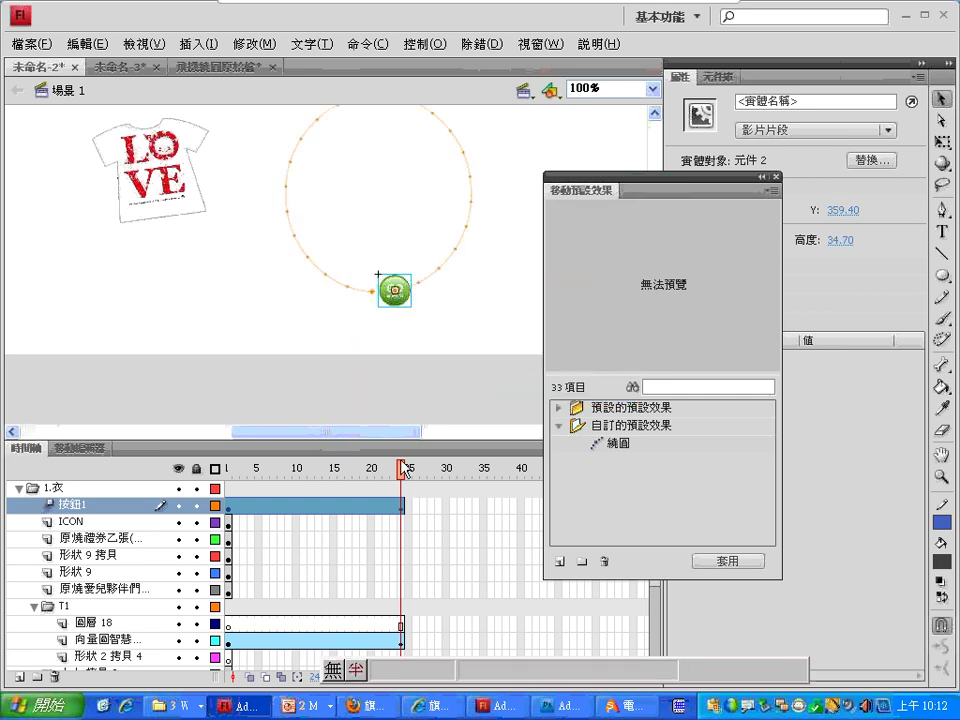
{"action": "mouse_move", "coordinate": [404, 468]}
{"action": "left_mouse_down"}
{"action": "mouse_move", "coordinate": [437, 472]}
{"action": "mouse_move", "coordinate": [278, 484]}
{"action": "mouse_move", "coordinate": [345, 478]}
{"action": "mouse_move", "coordinate": [387, 459]}
{"action": "left_mouse_up"}
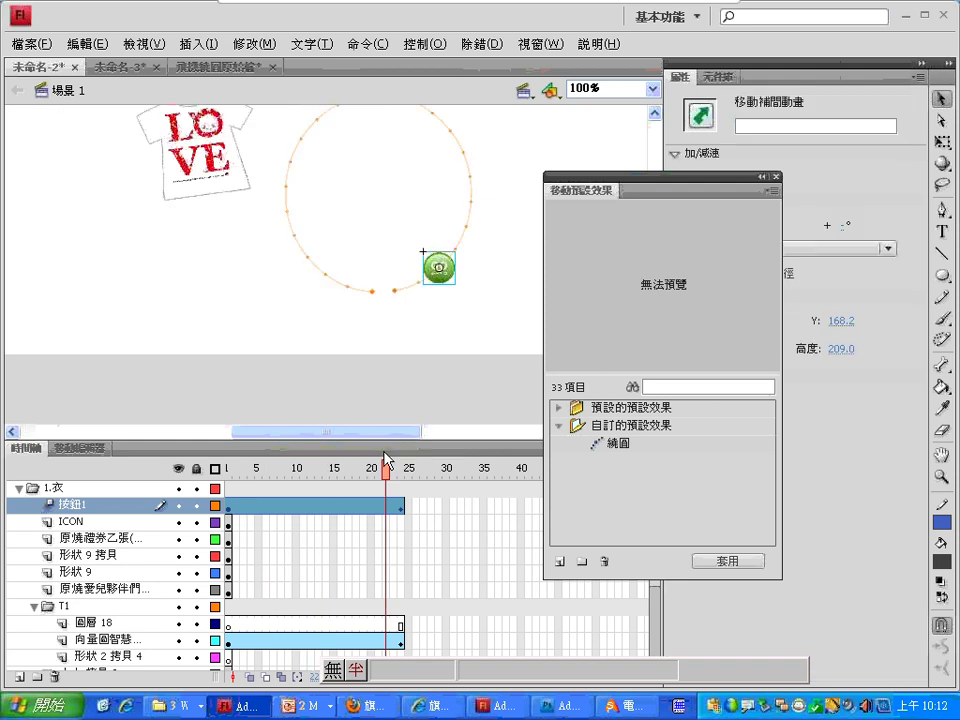
{"action": "left_click", "coordinate": [86, 44]}
{"action": "left_click", "coordinate": [100, 90]}
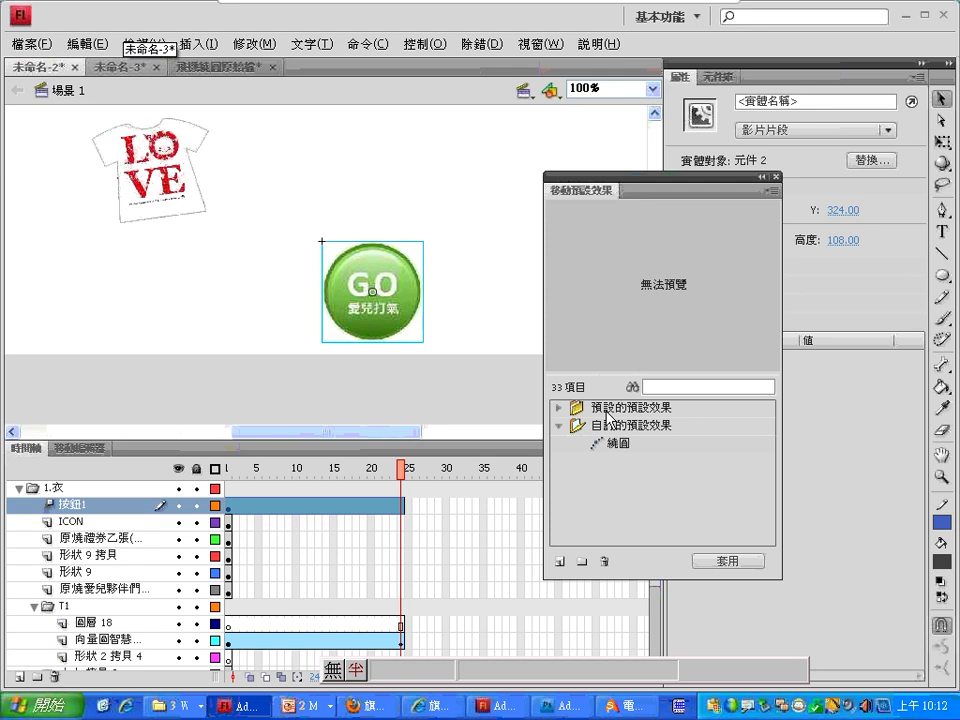
Preview several default motion presets, including 3D 文字捲動, 3D 放大, 3D 縮小, 大幅度跳躍 and 飛入後停頓並飛出.
{"action": "left_click", "coordinate": [559, 410]}
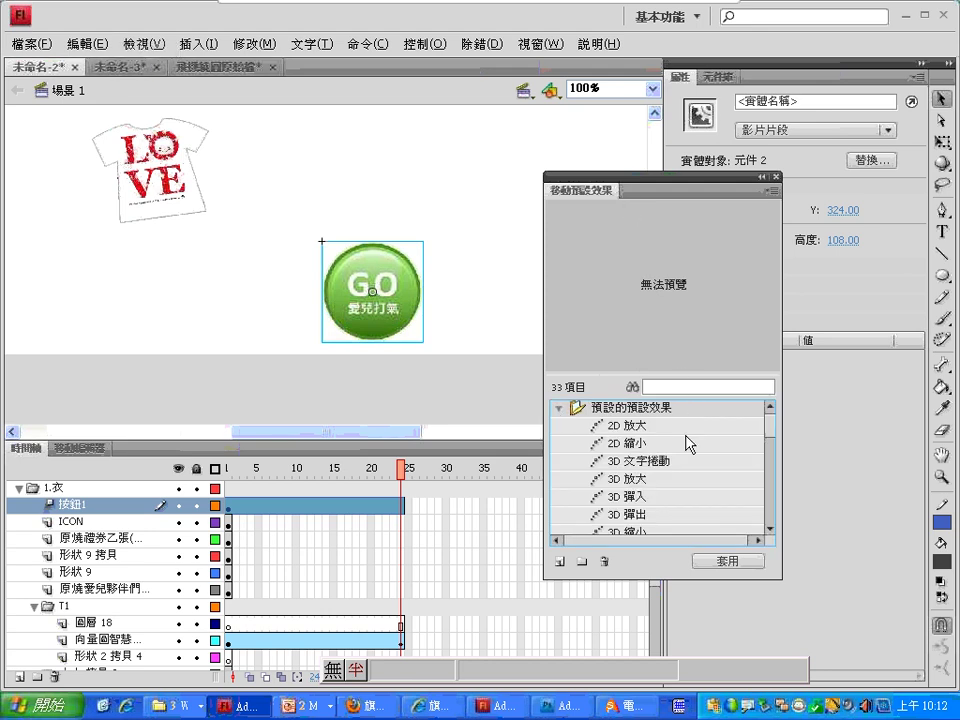
{"action": "left_click_drag", "start_coordinate": [666, 578], "coordinate": [662, 652]}
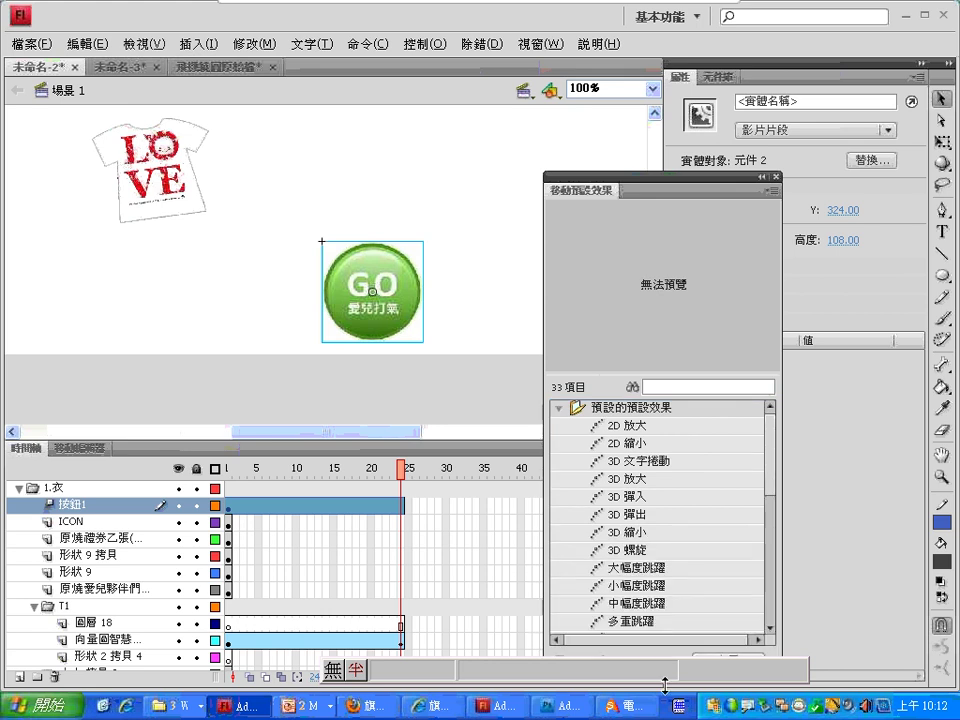
{"action": "left_click", "coordinate": [641, 428]}
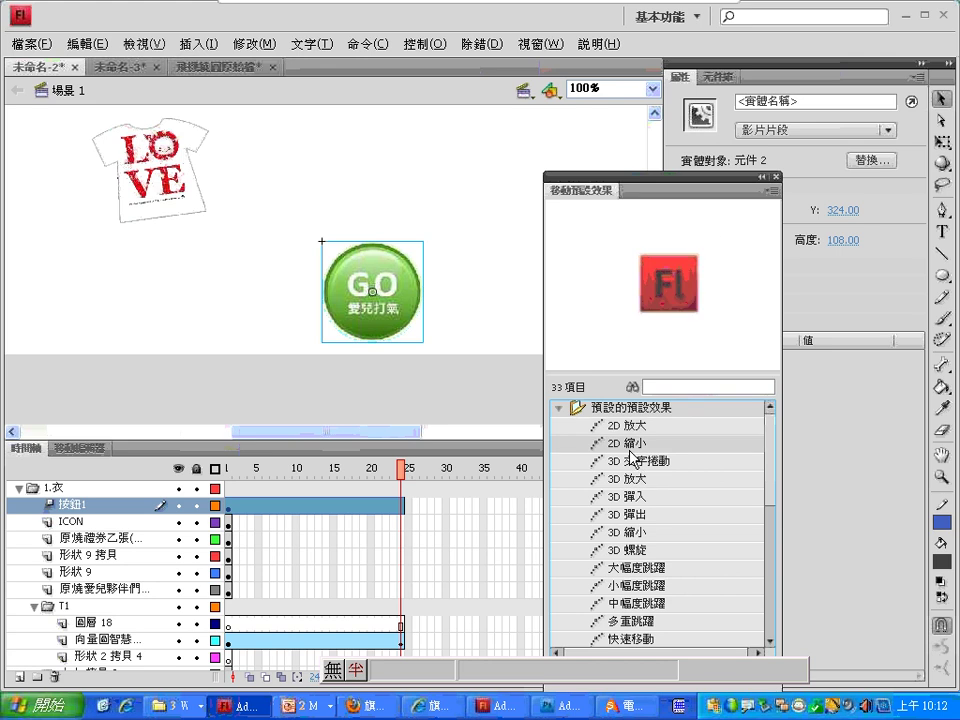
{"action": "left_click", "coordinate": [632, 462]}
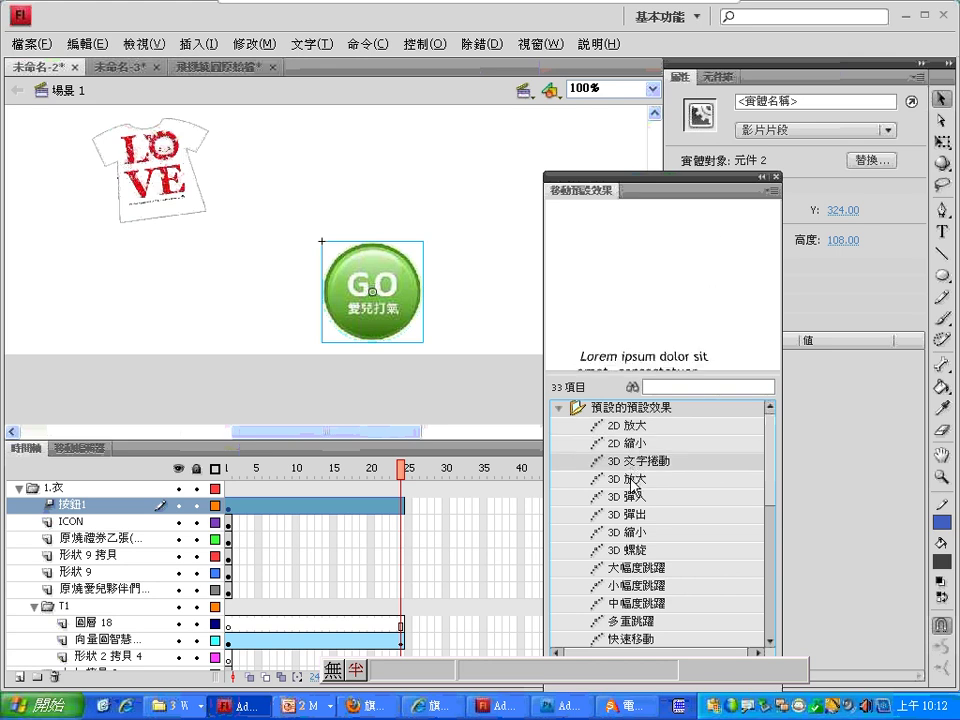
{"action": "left_click", "coordinate": [630, 483]}
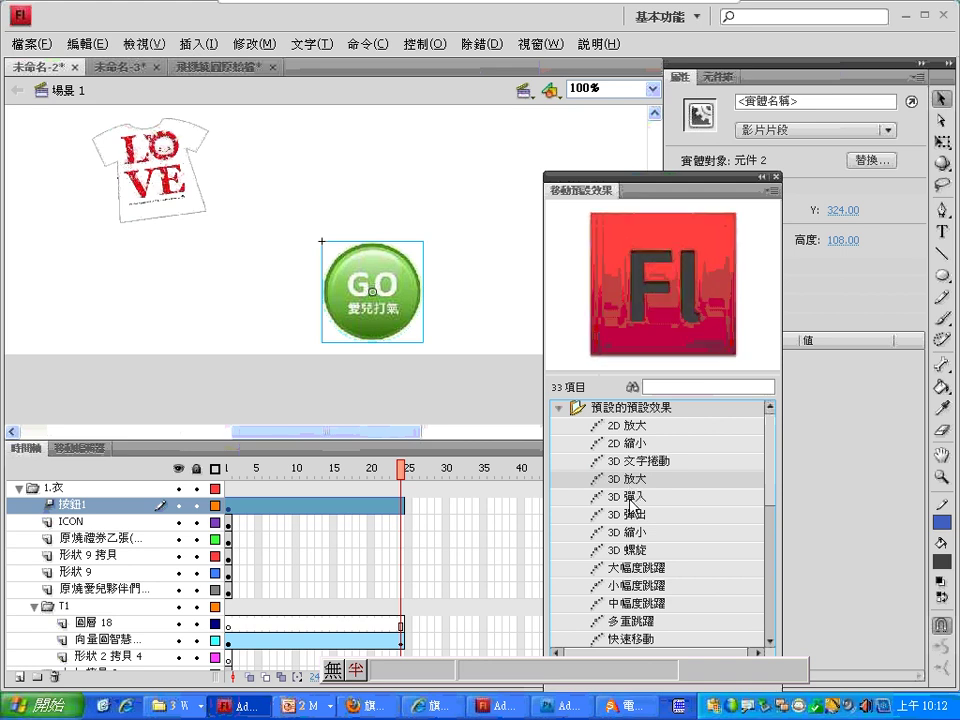
{"action": "left_click", "coordinate": [630, 495]}
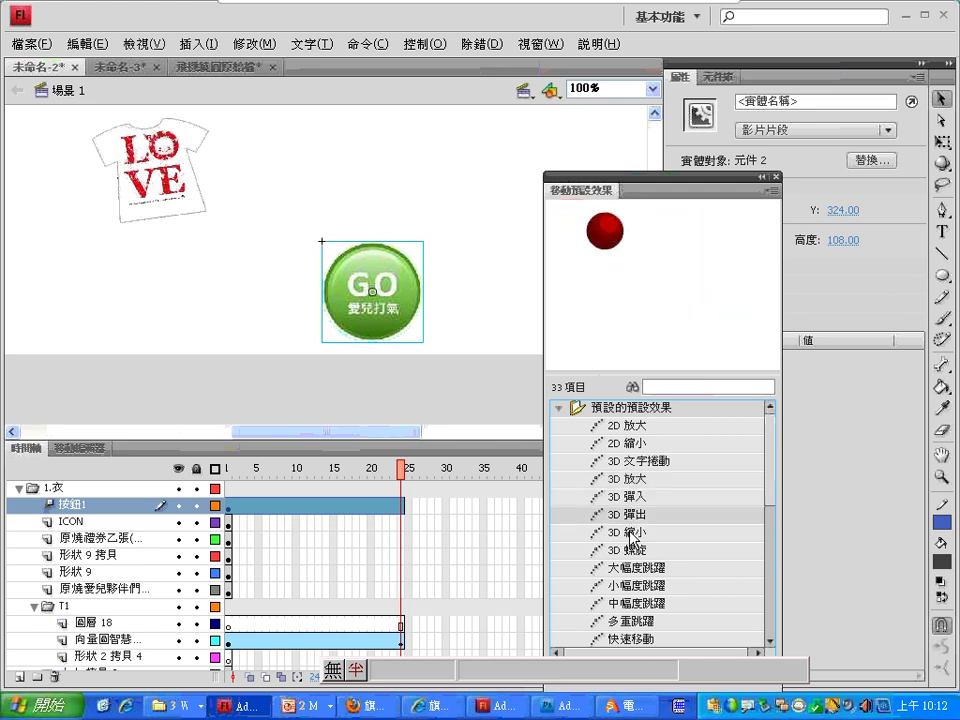
{"action": "left_click", "coordinate": [630, 531]}
{"action": "left_click", "coordinate": [638, 567]}
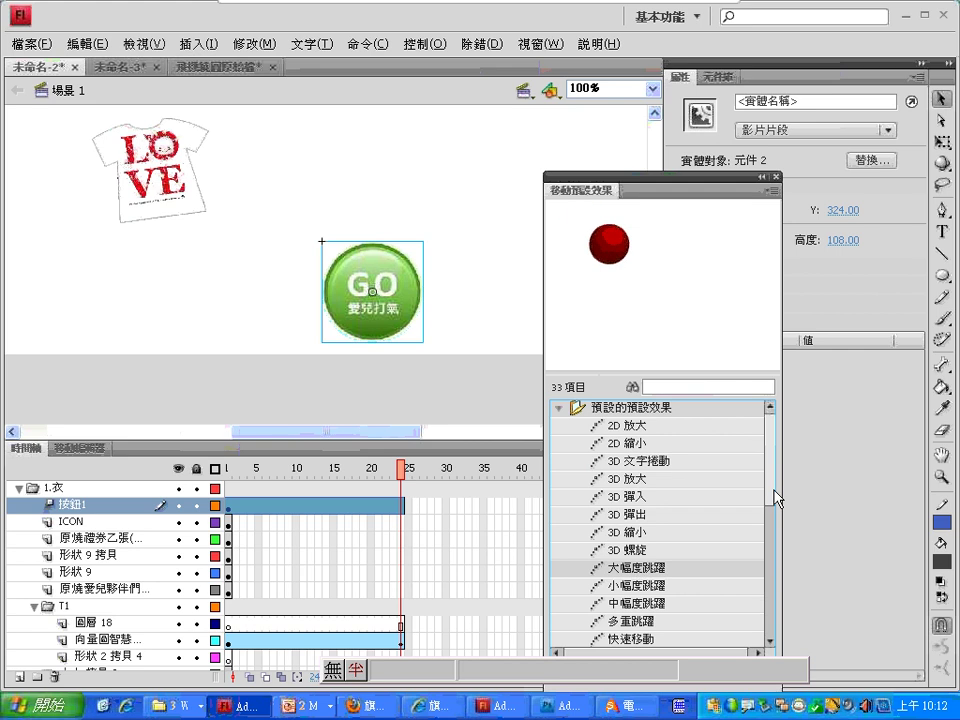
{"action": "left_click_drag", "start_coordinate": [774, 497], "coordinate": [772, 583]}
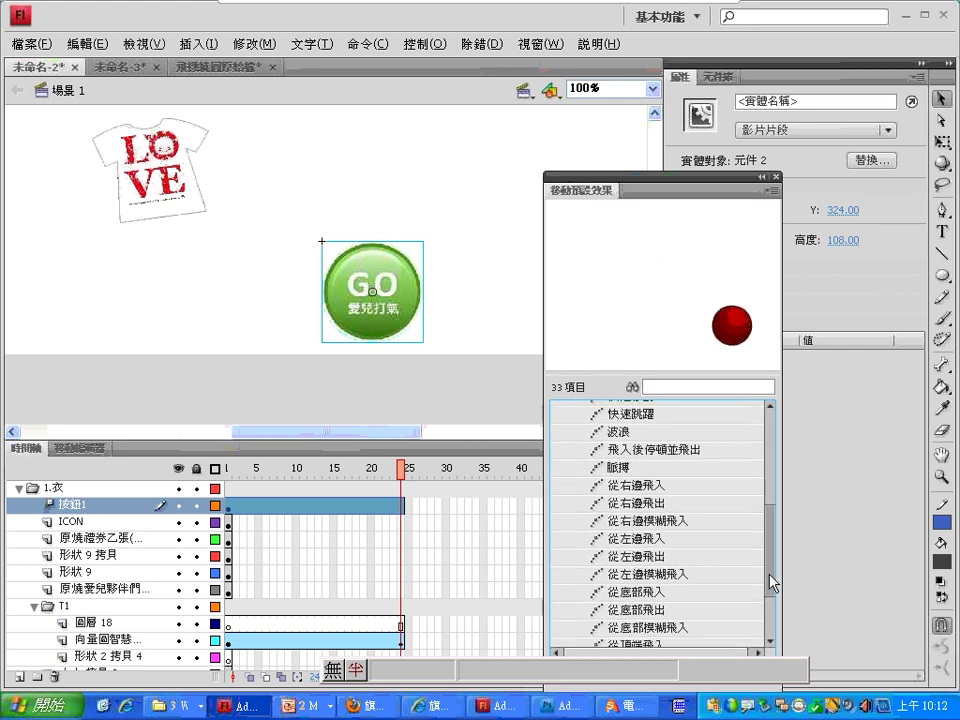
{"action": "left_click", "coordinate": [681, 455]}
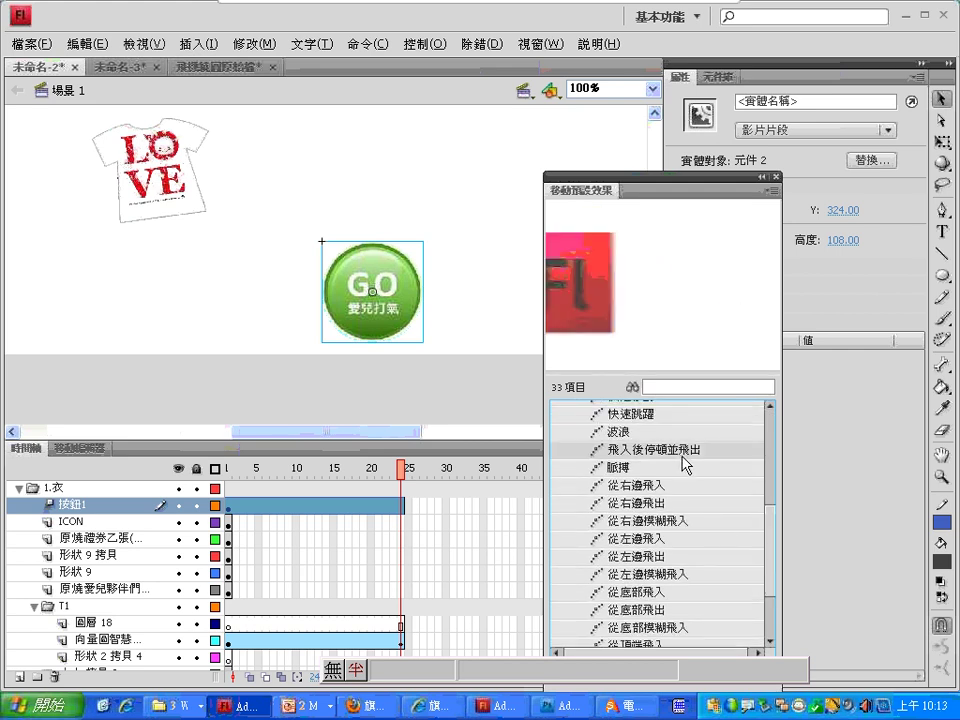
Apply the default preset 從底部飛入 to the GO button, replacing its current motion, and test the movie.
{"action": "left_click_drag", "start_coordinate": [772, 519], "coordinate": [767, 560]}
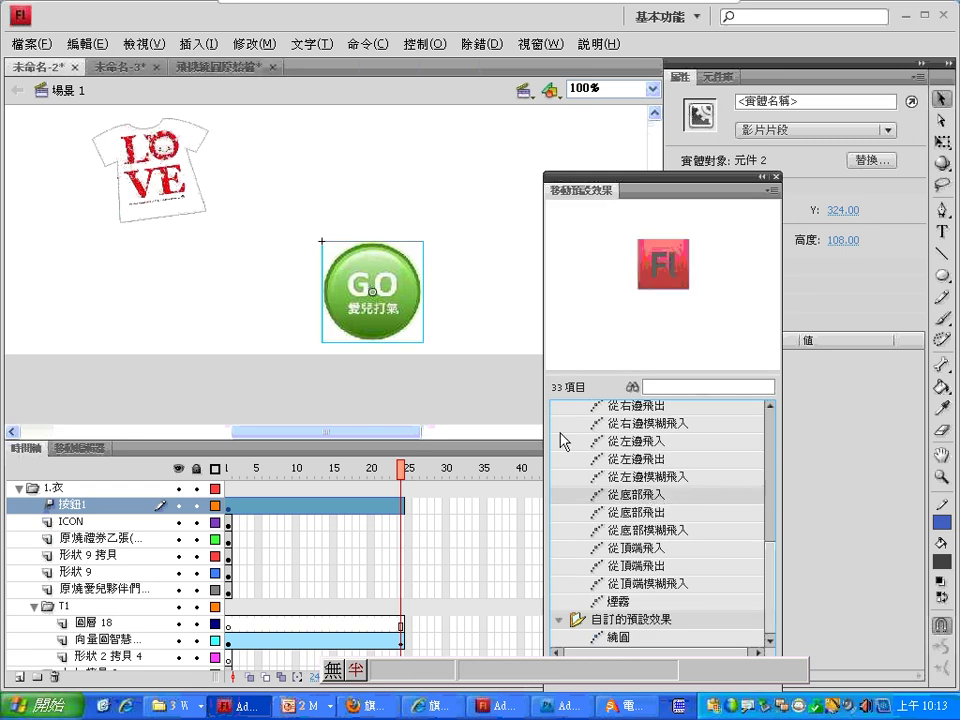
{"action": "left_click_drag", "start_coordinate": [730, 662], "coordinate": [553, 679]}
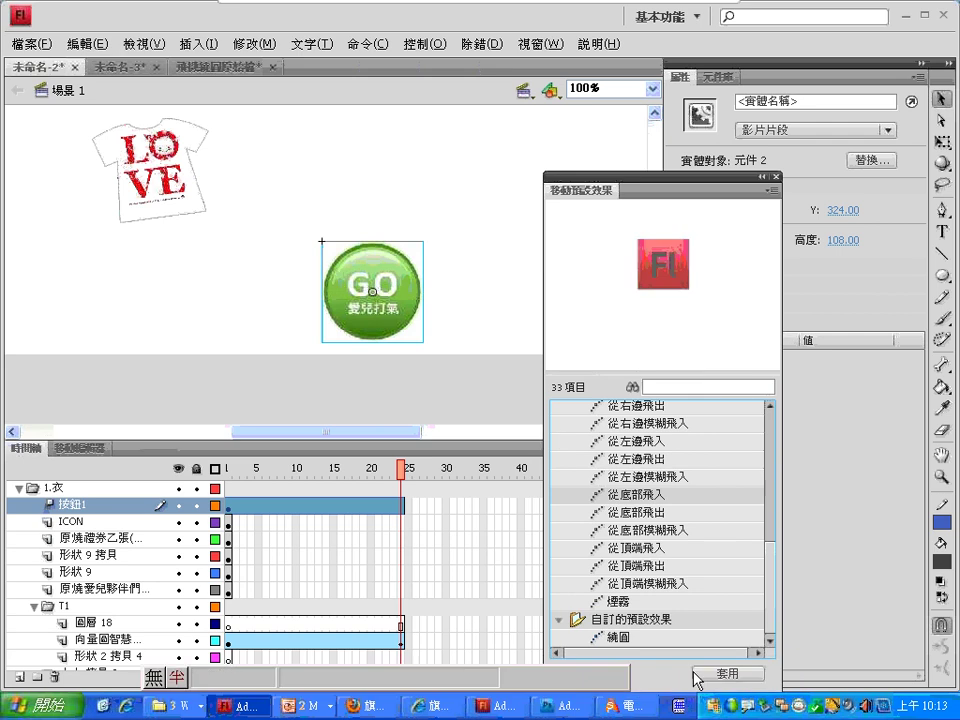
{"action": "left_click", "coordinate": [703, 674]}
{"action": "left_click", "coordinate": [445, 377]}
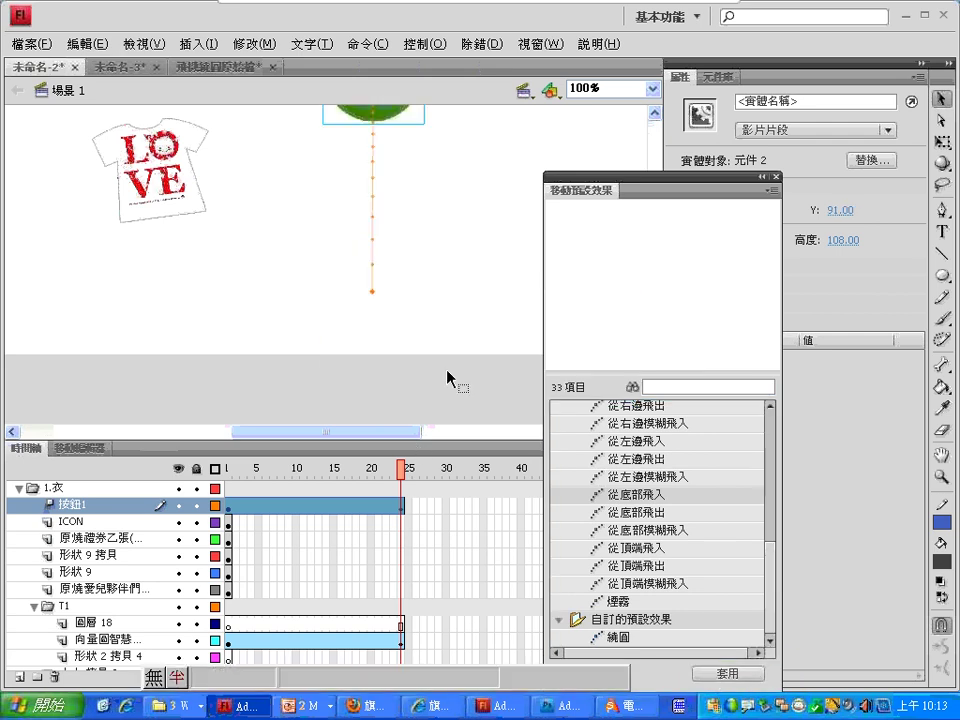
{"action": "left_click", "coordinate": [655, 115]}
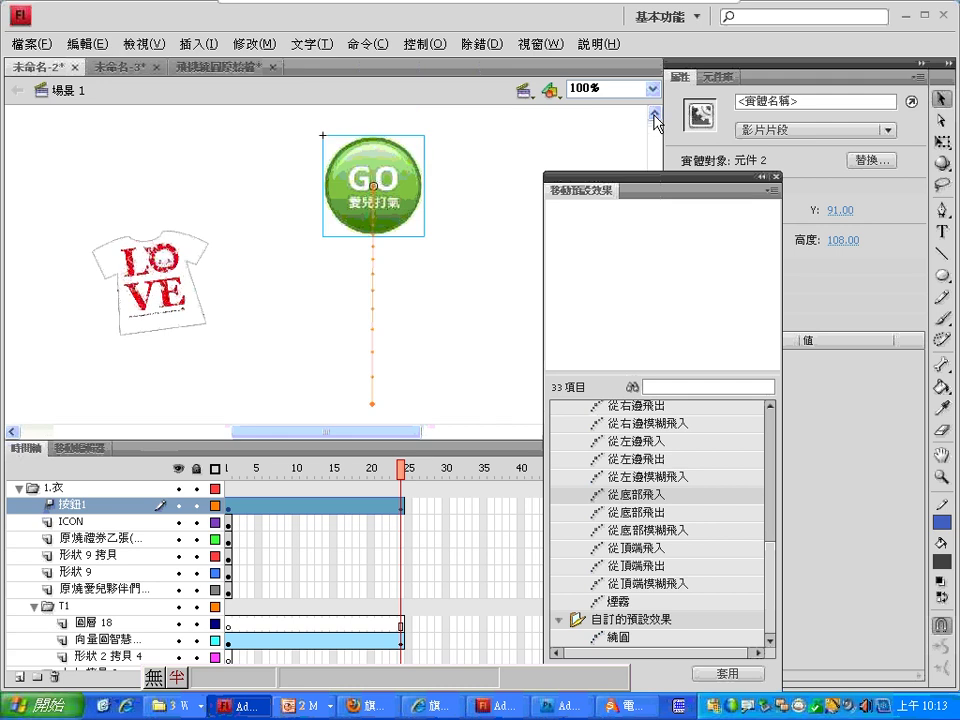
{"action": "key", "text": "ctrl+Return"}
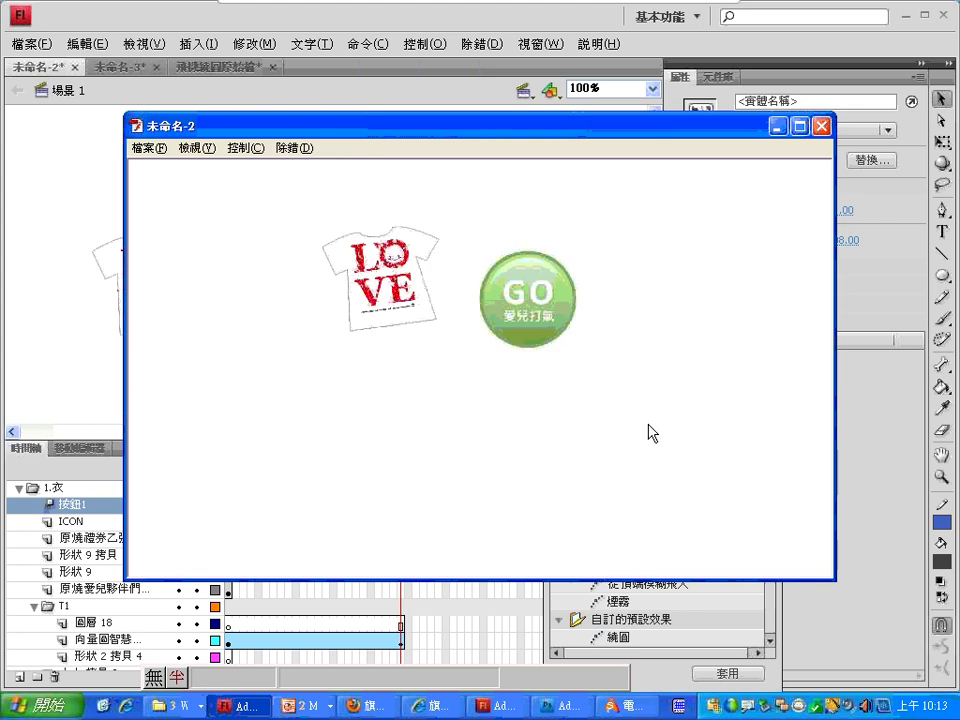
Switch to SWiSHmax with the WELCOME text movie.
{"action": "left_click", "coordinate": [630, 709]}
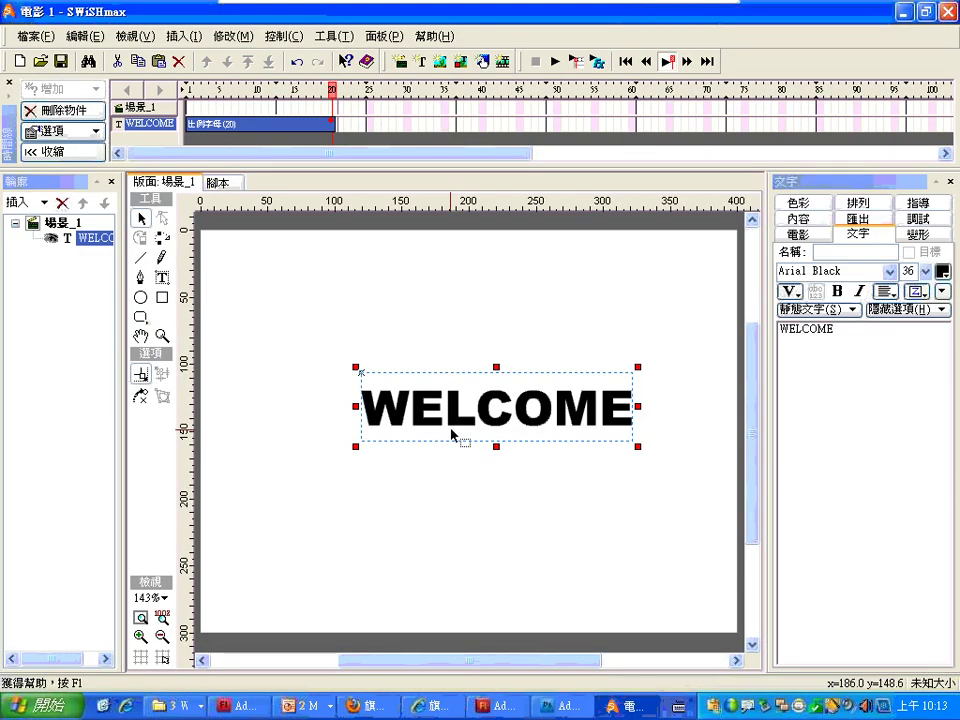